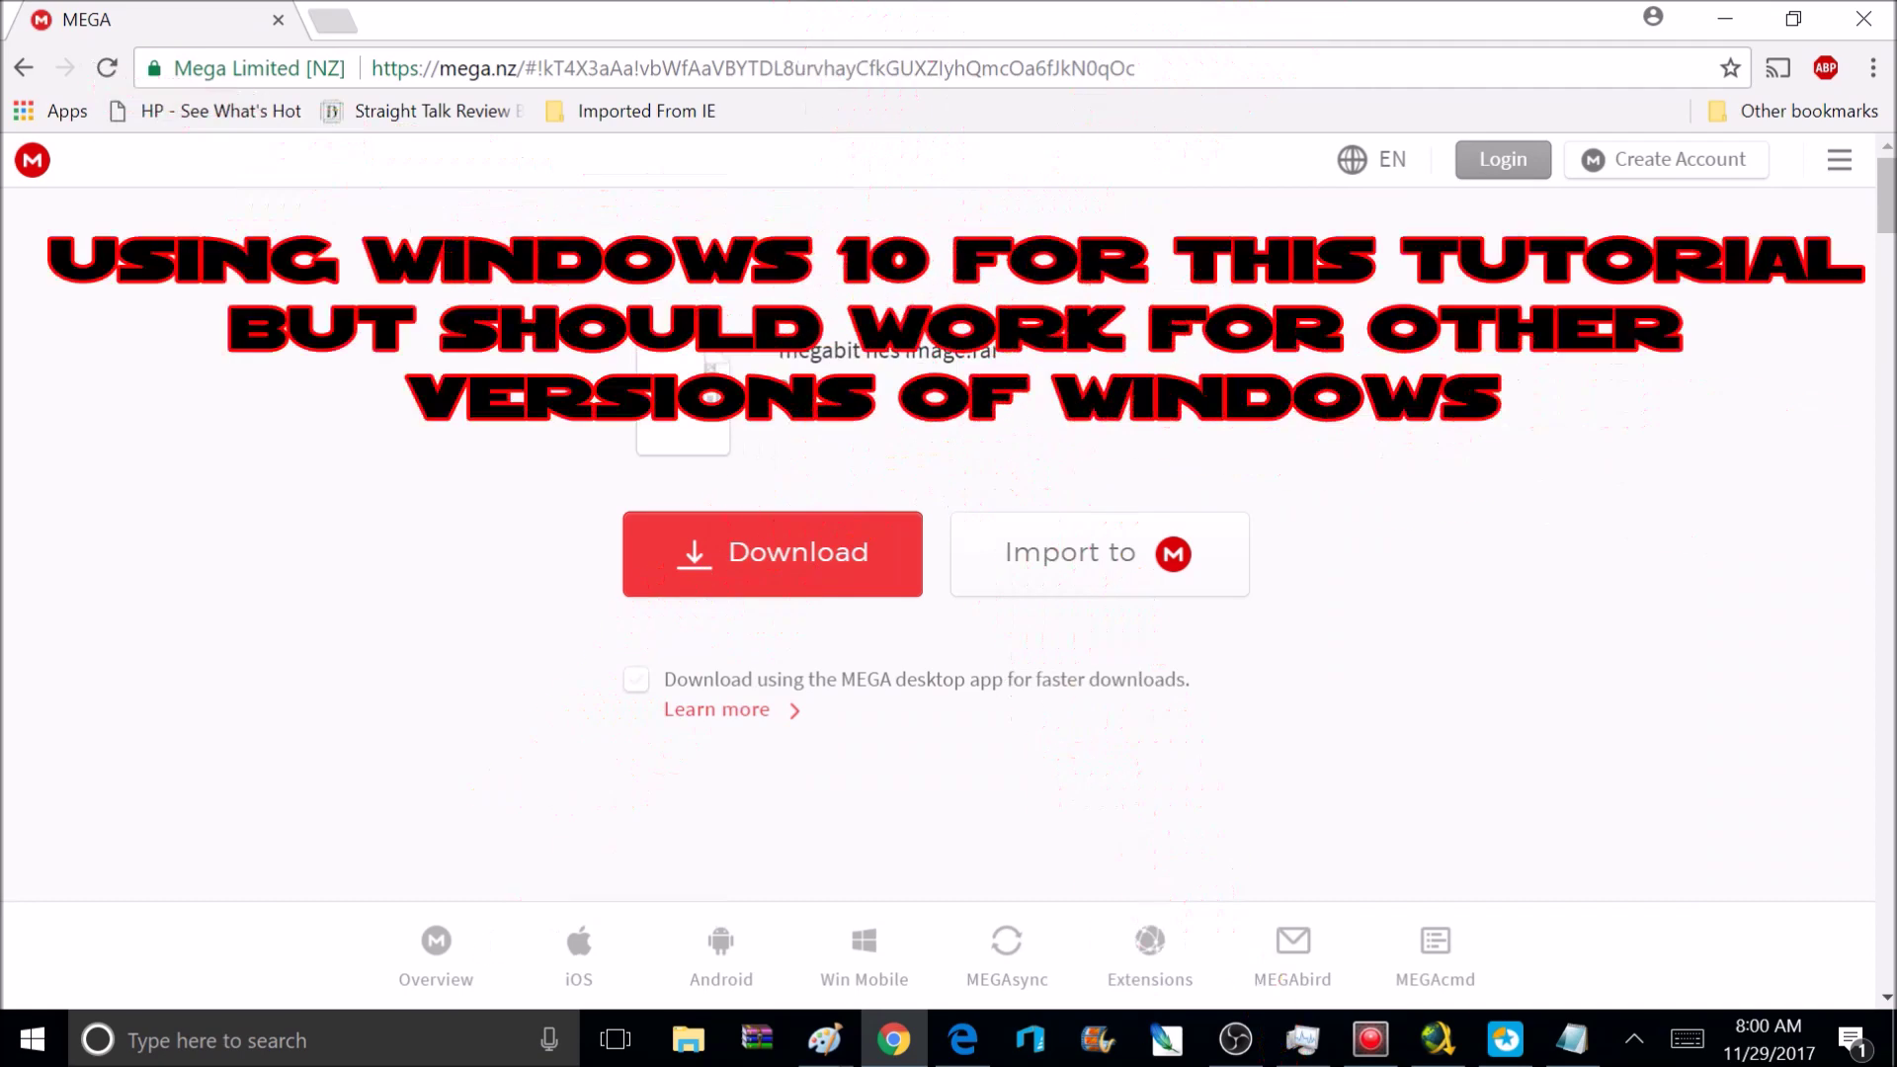
Download megabit nes image.rar from the MEGA page and show the file in its download folder
left_click_drag(1137, 69, 384, 68)
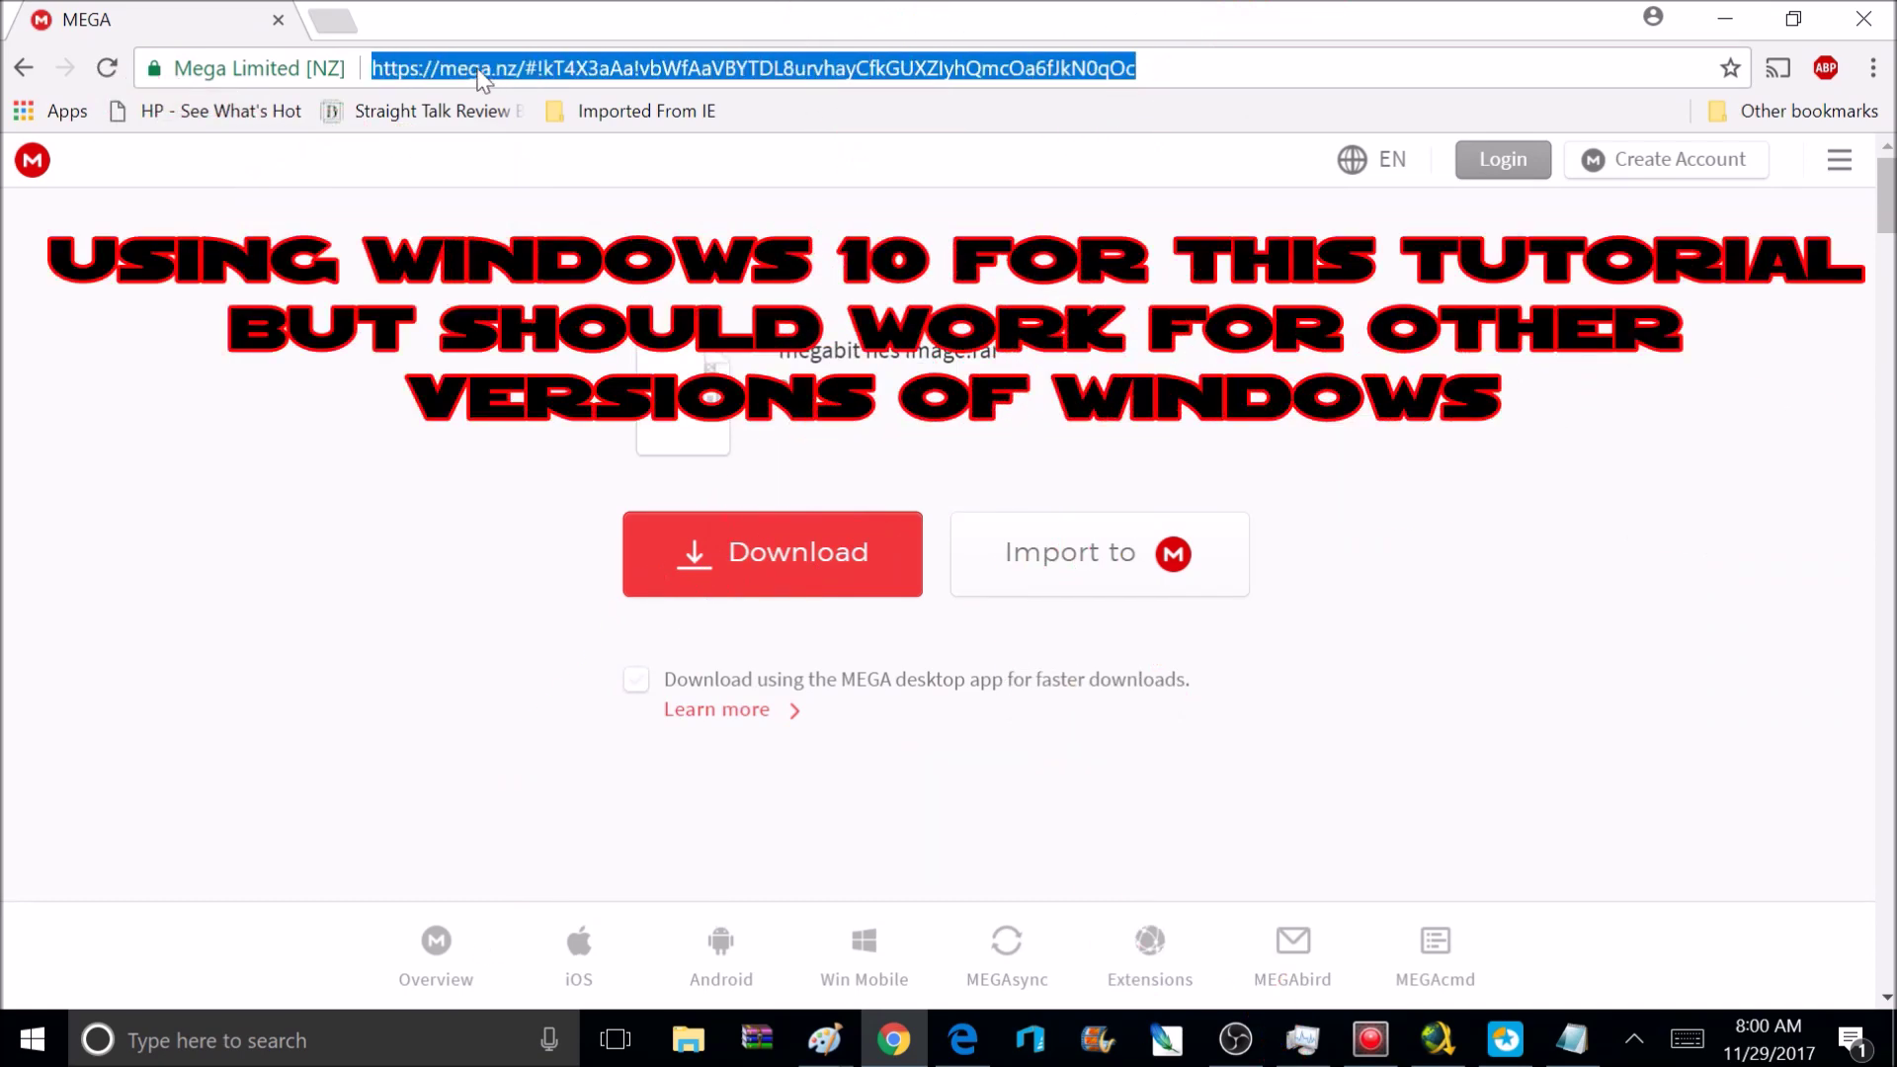
left_click(722, 580)
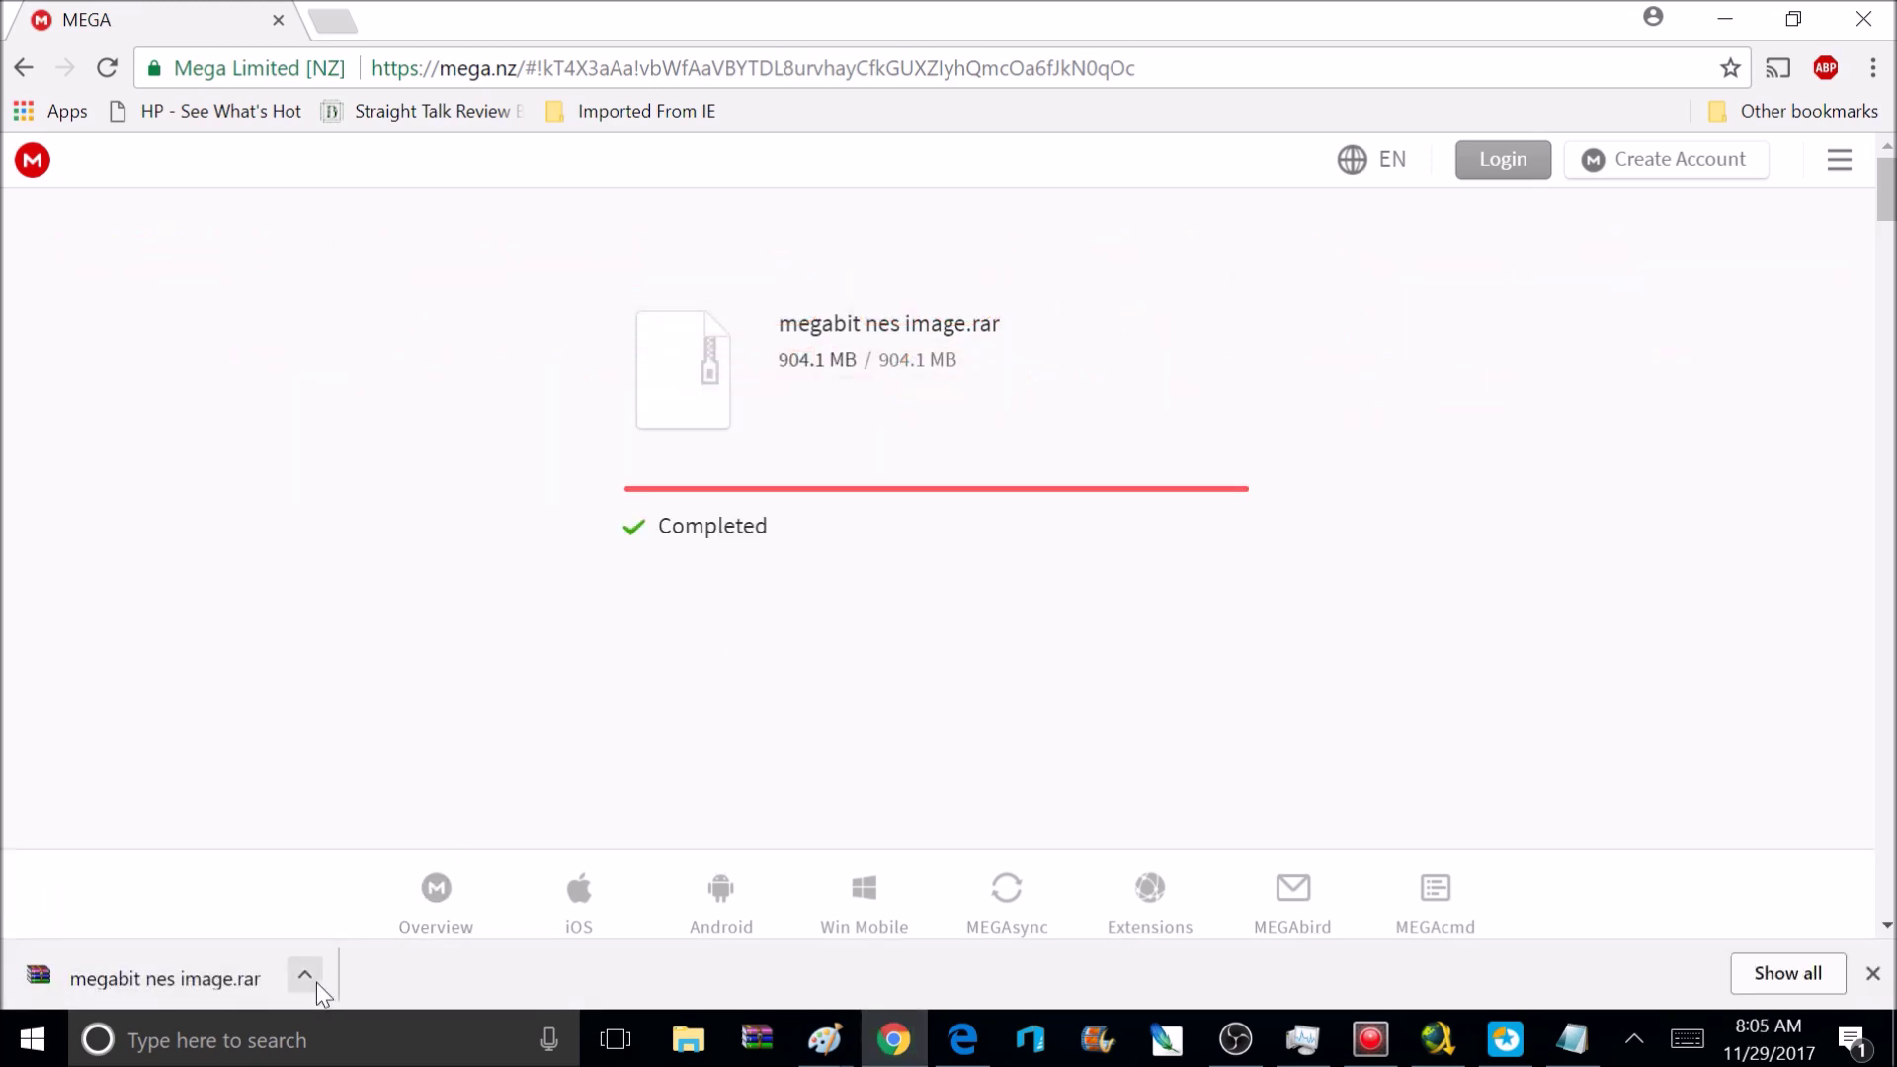
left_click(305, 976)
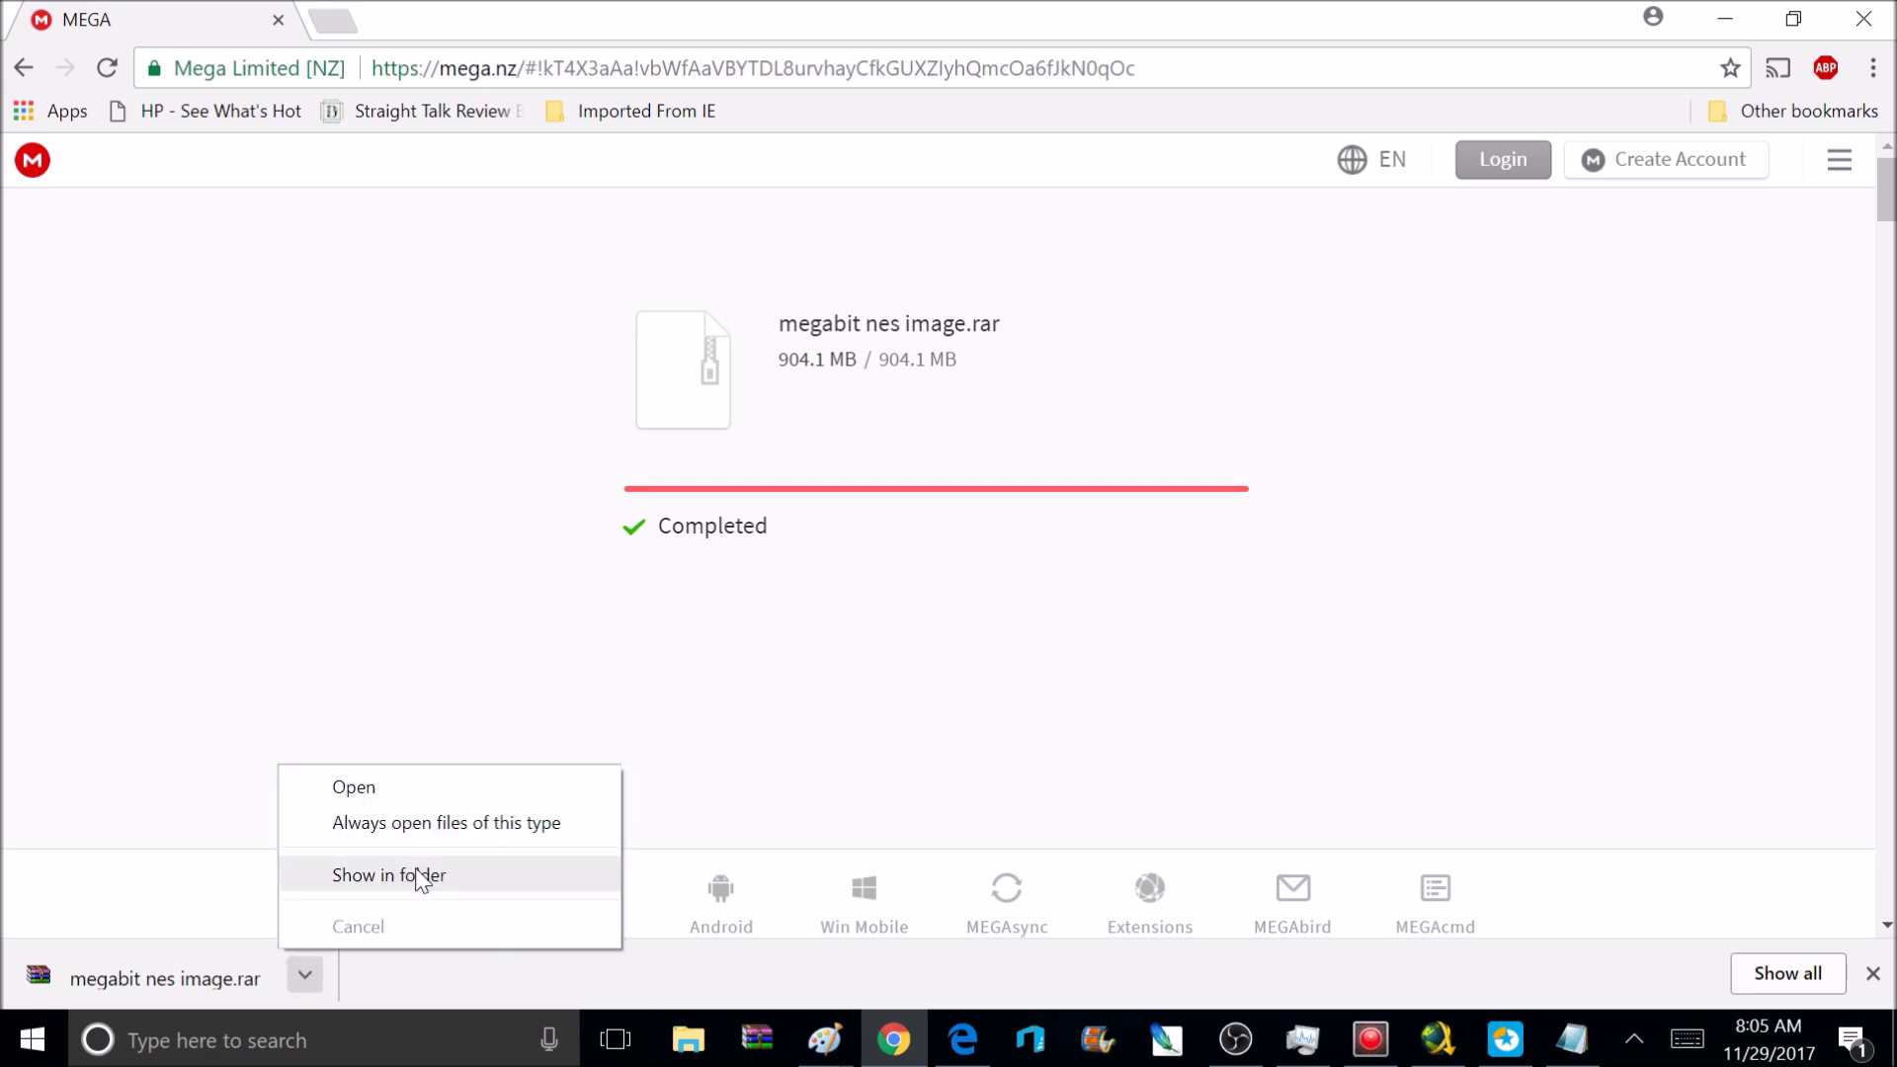
left_click(370, 877)
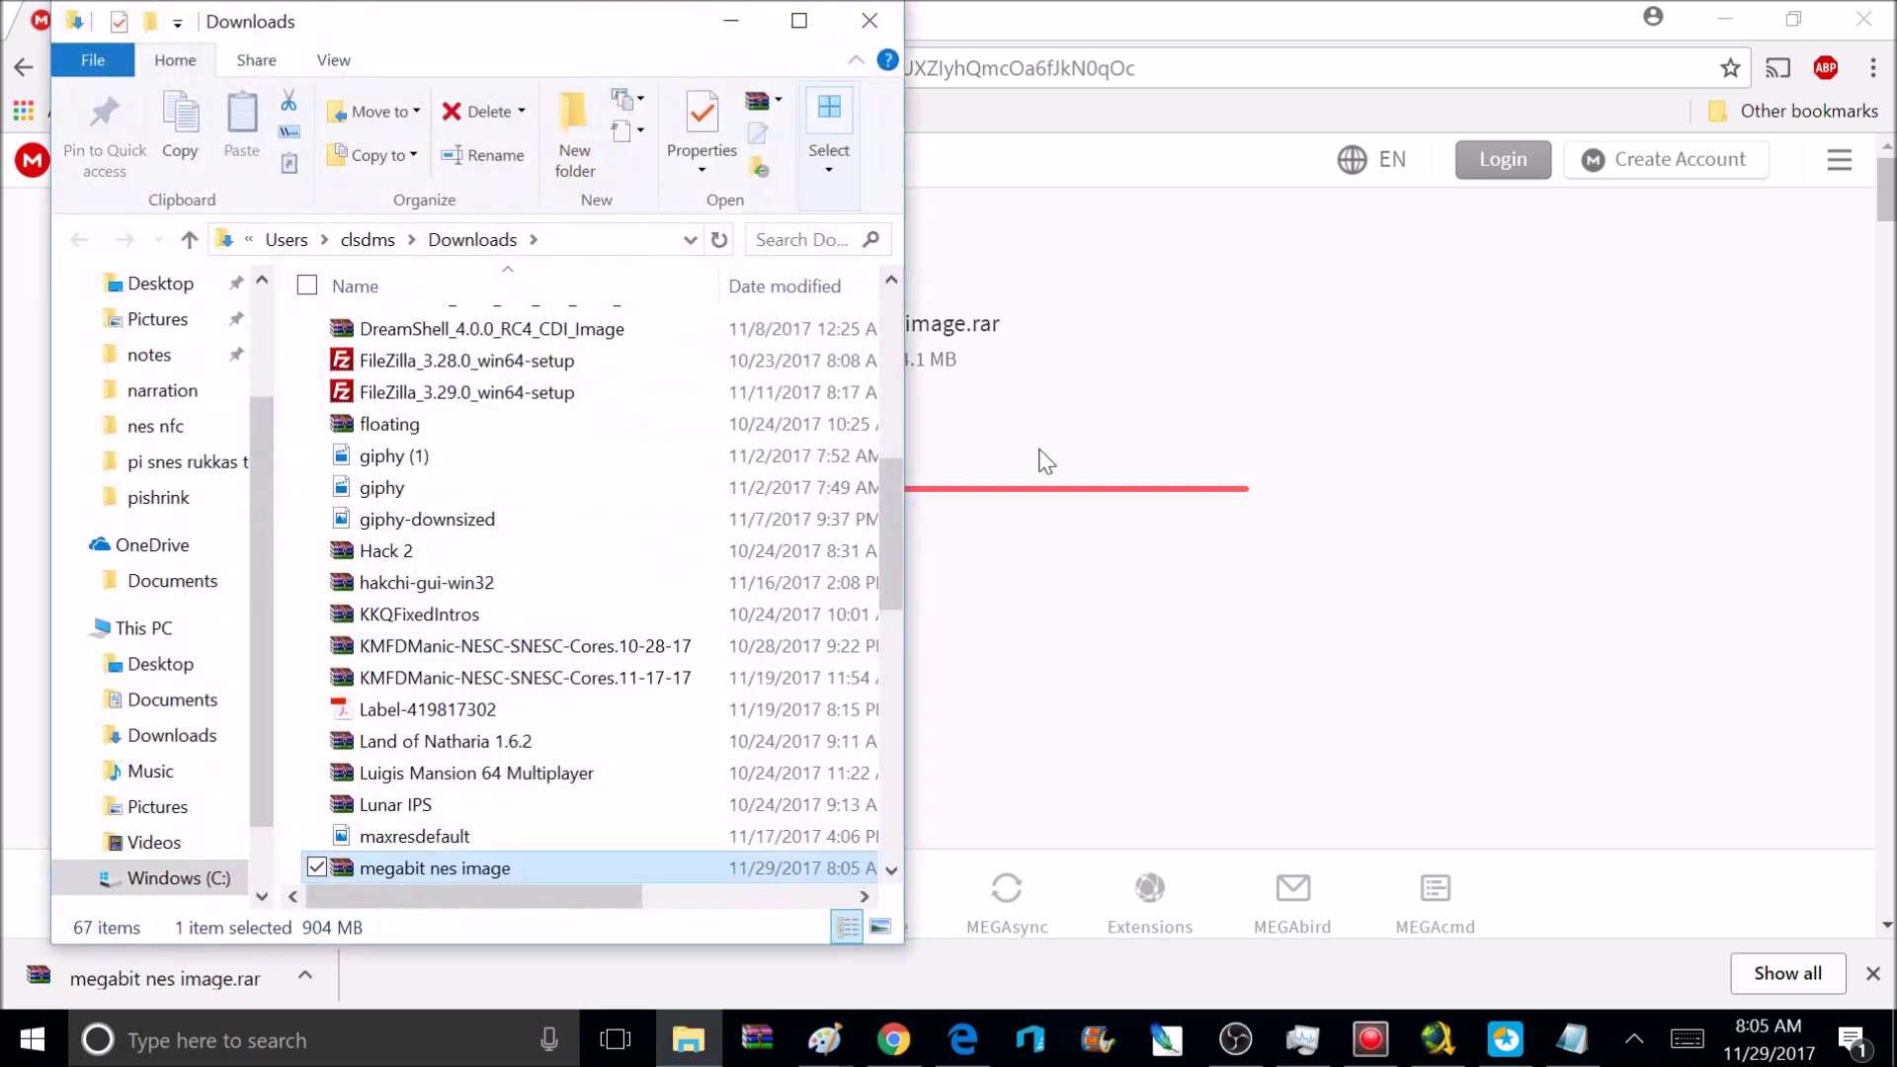
Move the megabit nes image archive from Downloads to the desktop, placing it in the empty area near the existing icons
left_click(1721, 28)
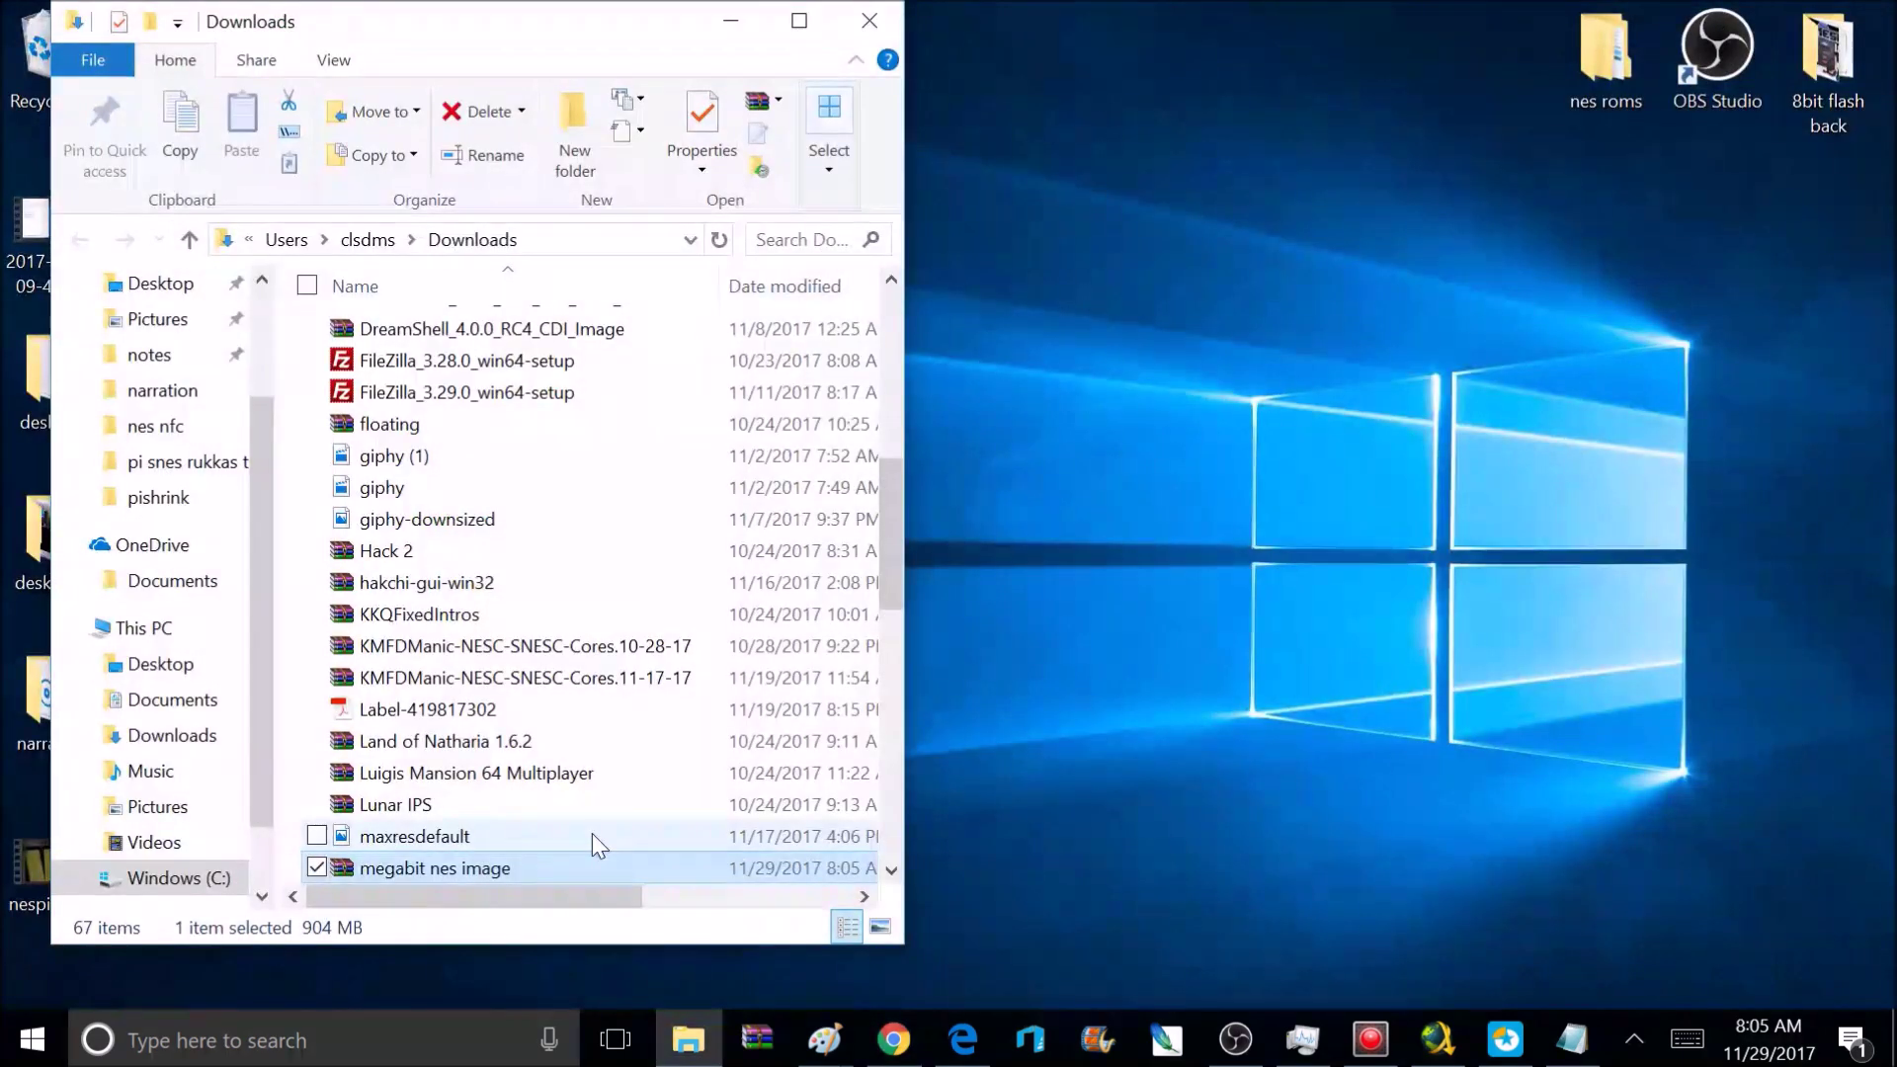
left_click_drag(443, 878, 1100, 275)
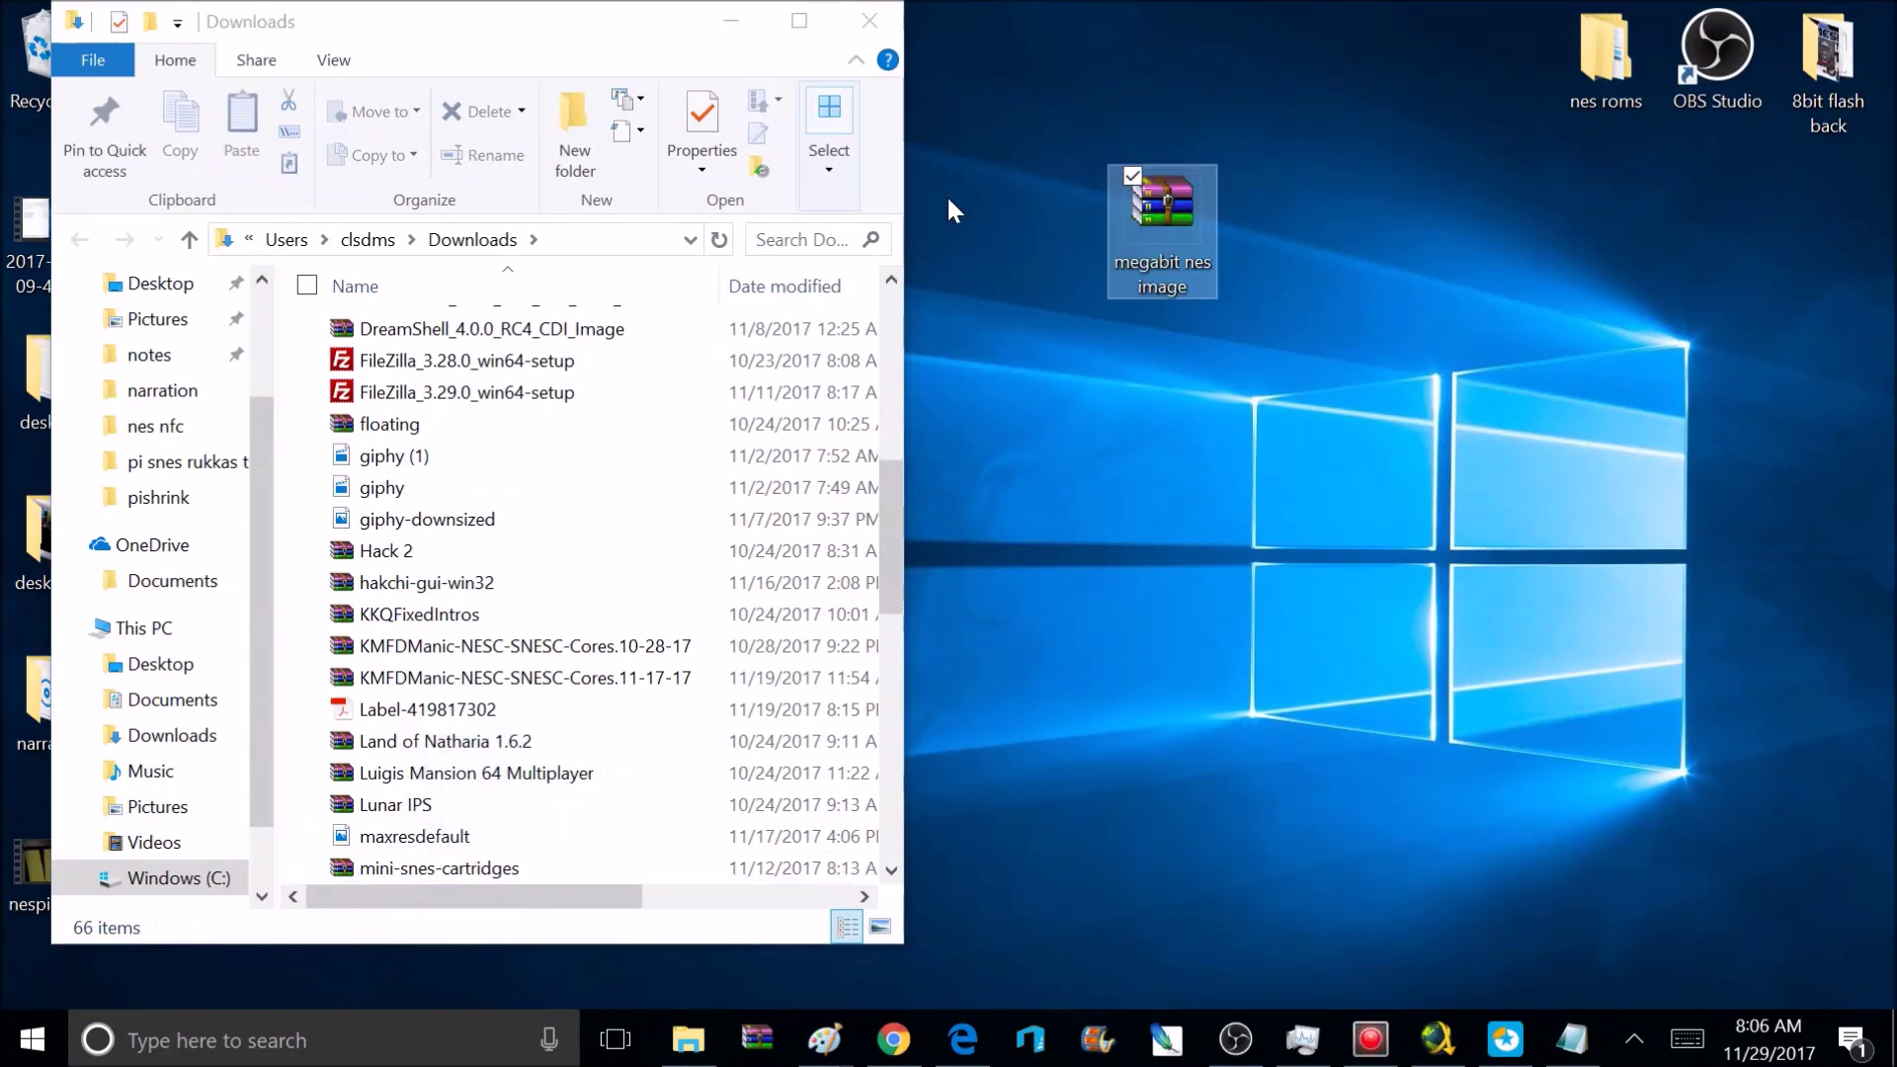
left_click(730, 21)
left_click_drag(1165, 207, 508, 245)
Extract the megabit nes image folder from the archive onto the desktop, beside the archive, and close WinRAR
double_click(511, 251)
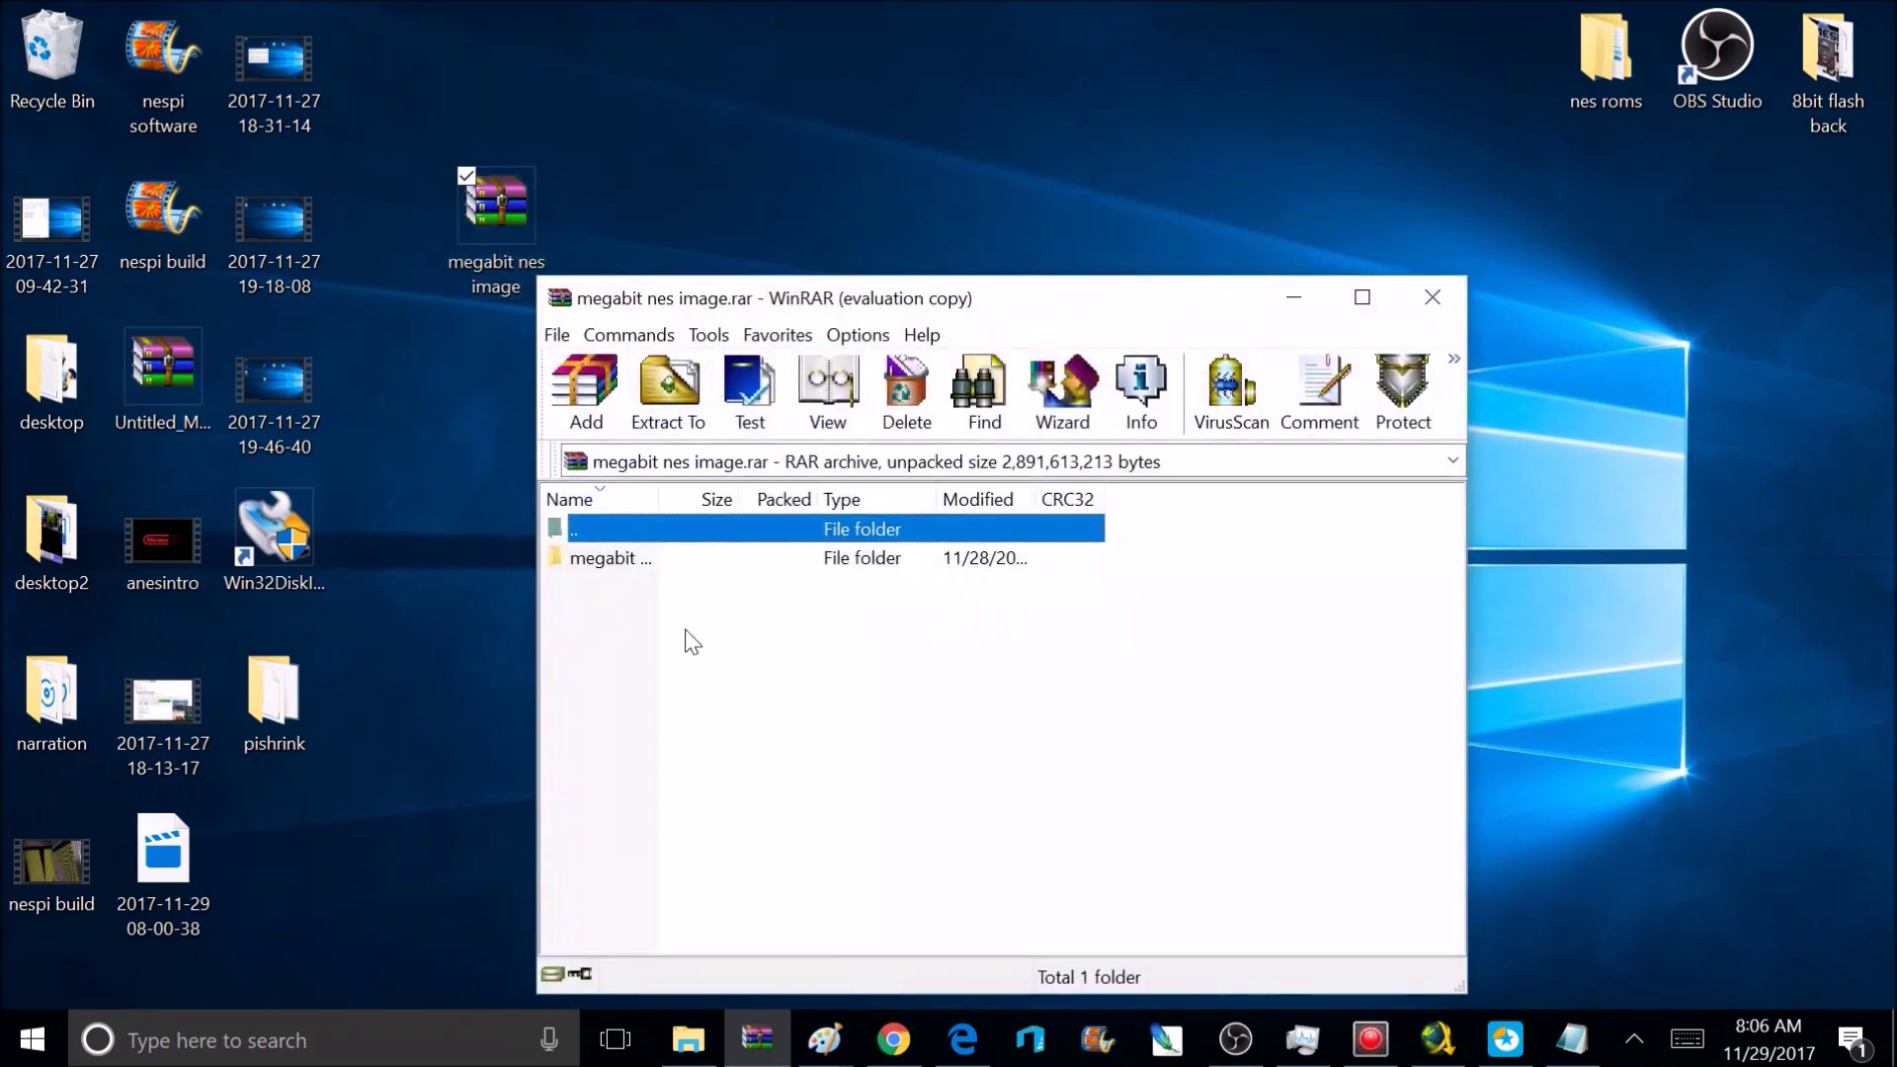
left_click(1176, 661)
left_click(613, 561)
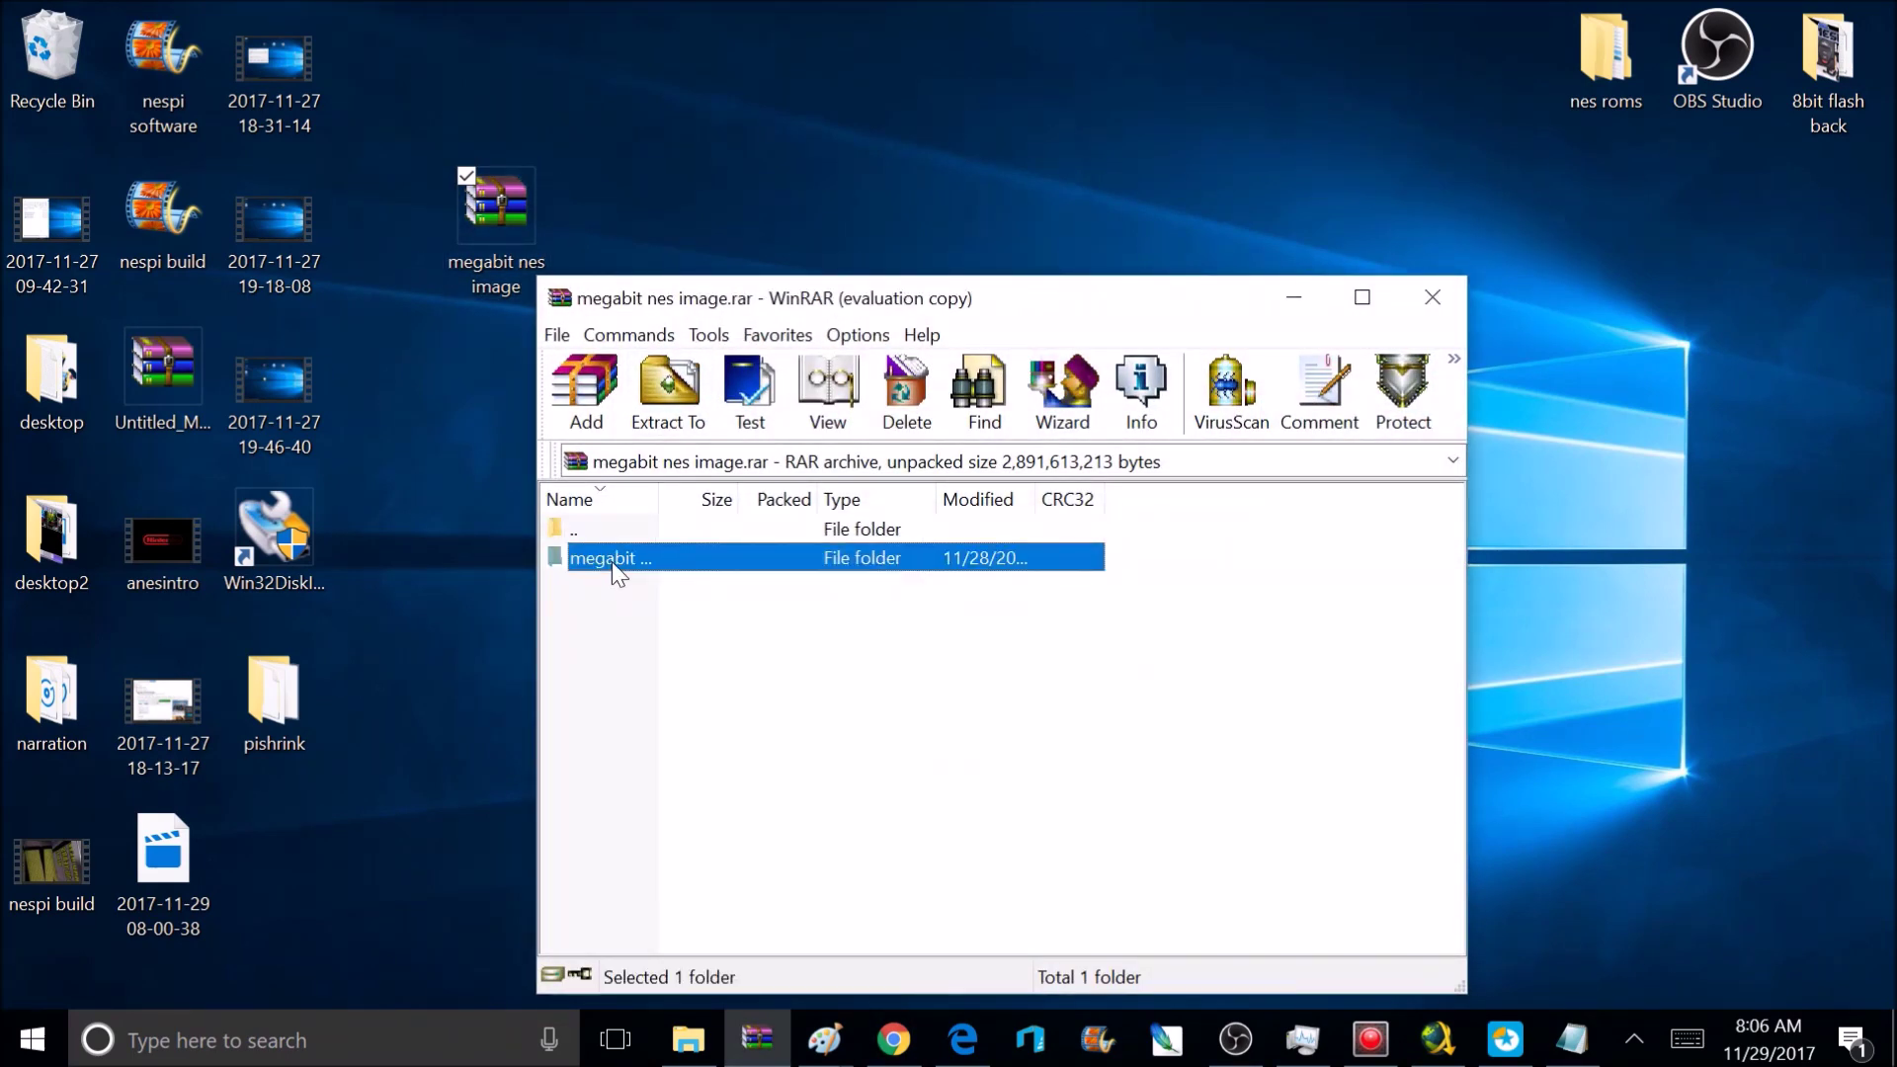
left_click_drag(612, 561, 620, 193)
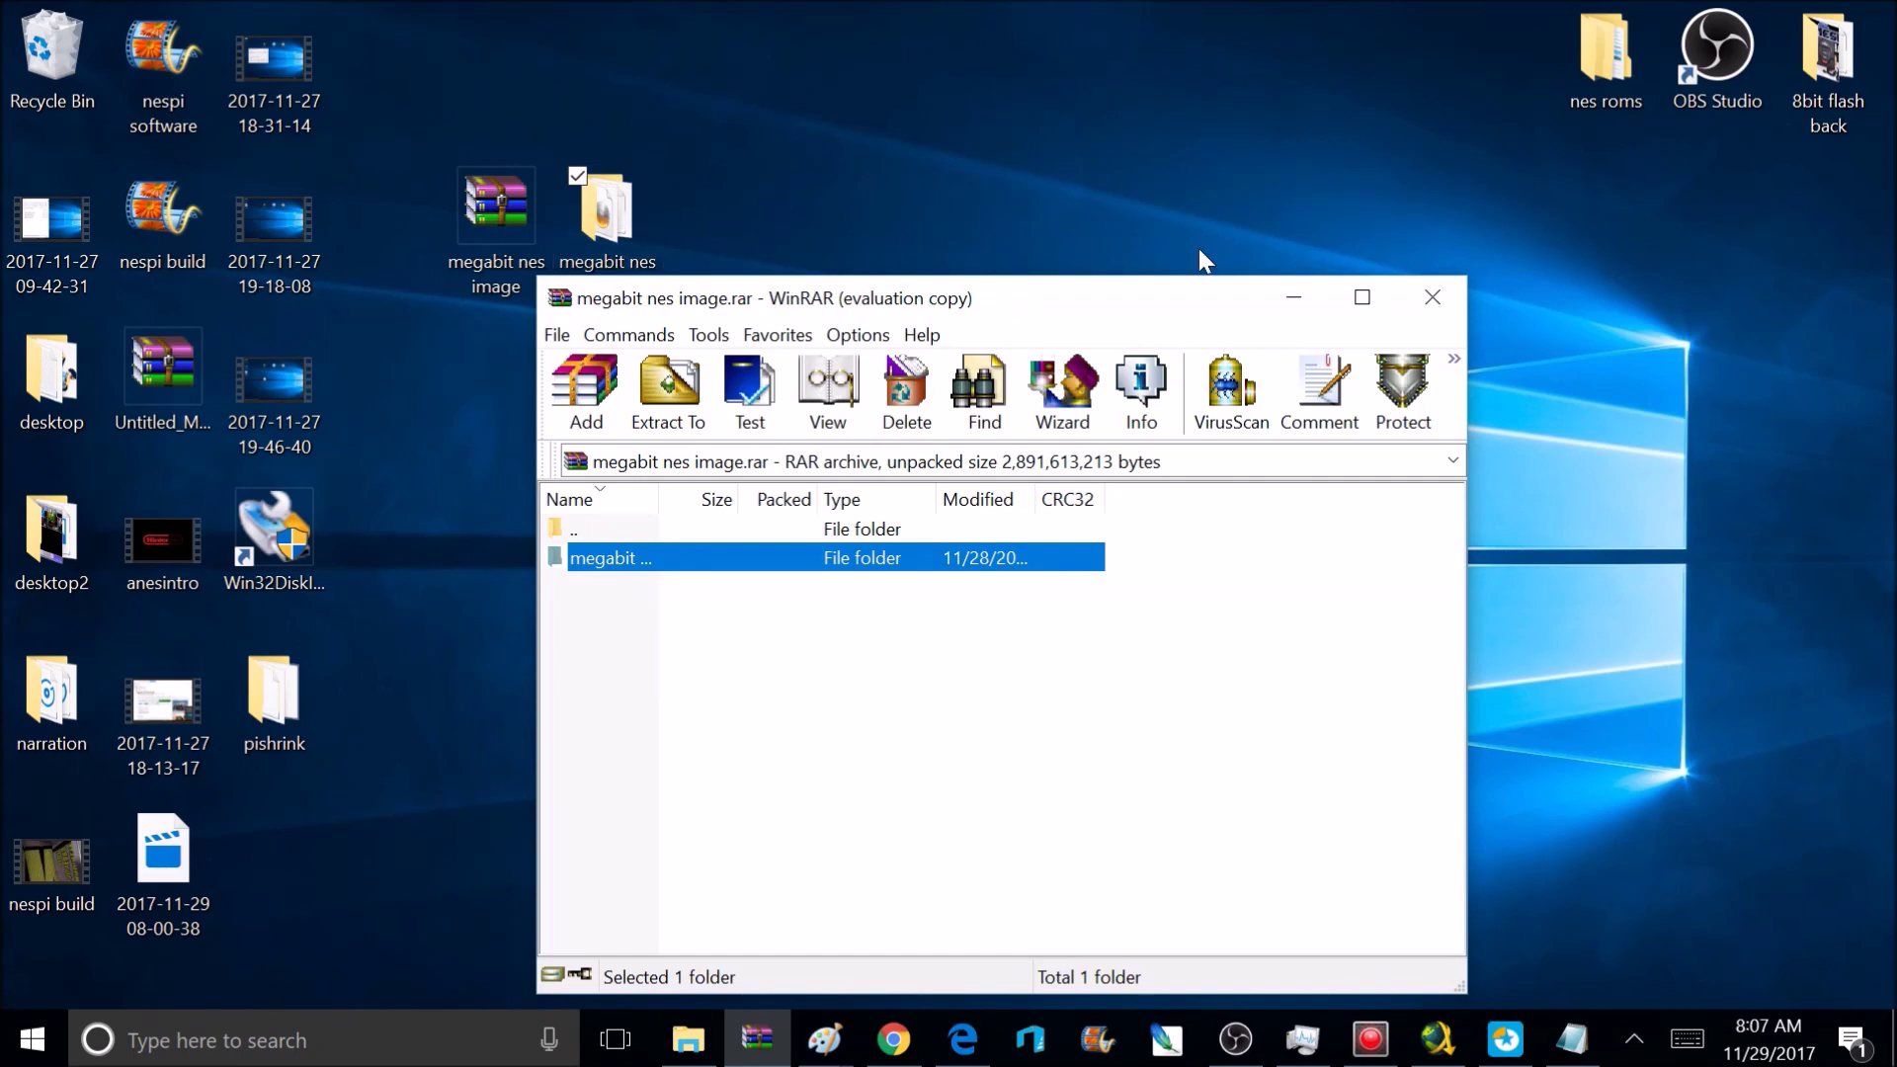
left_click(1435, 299)
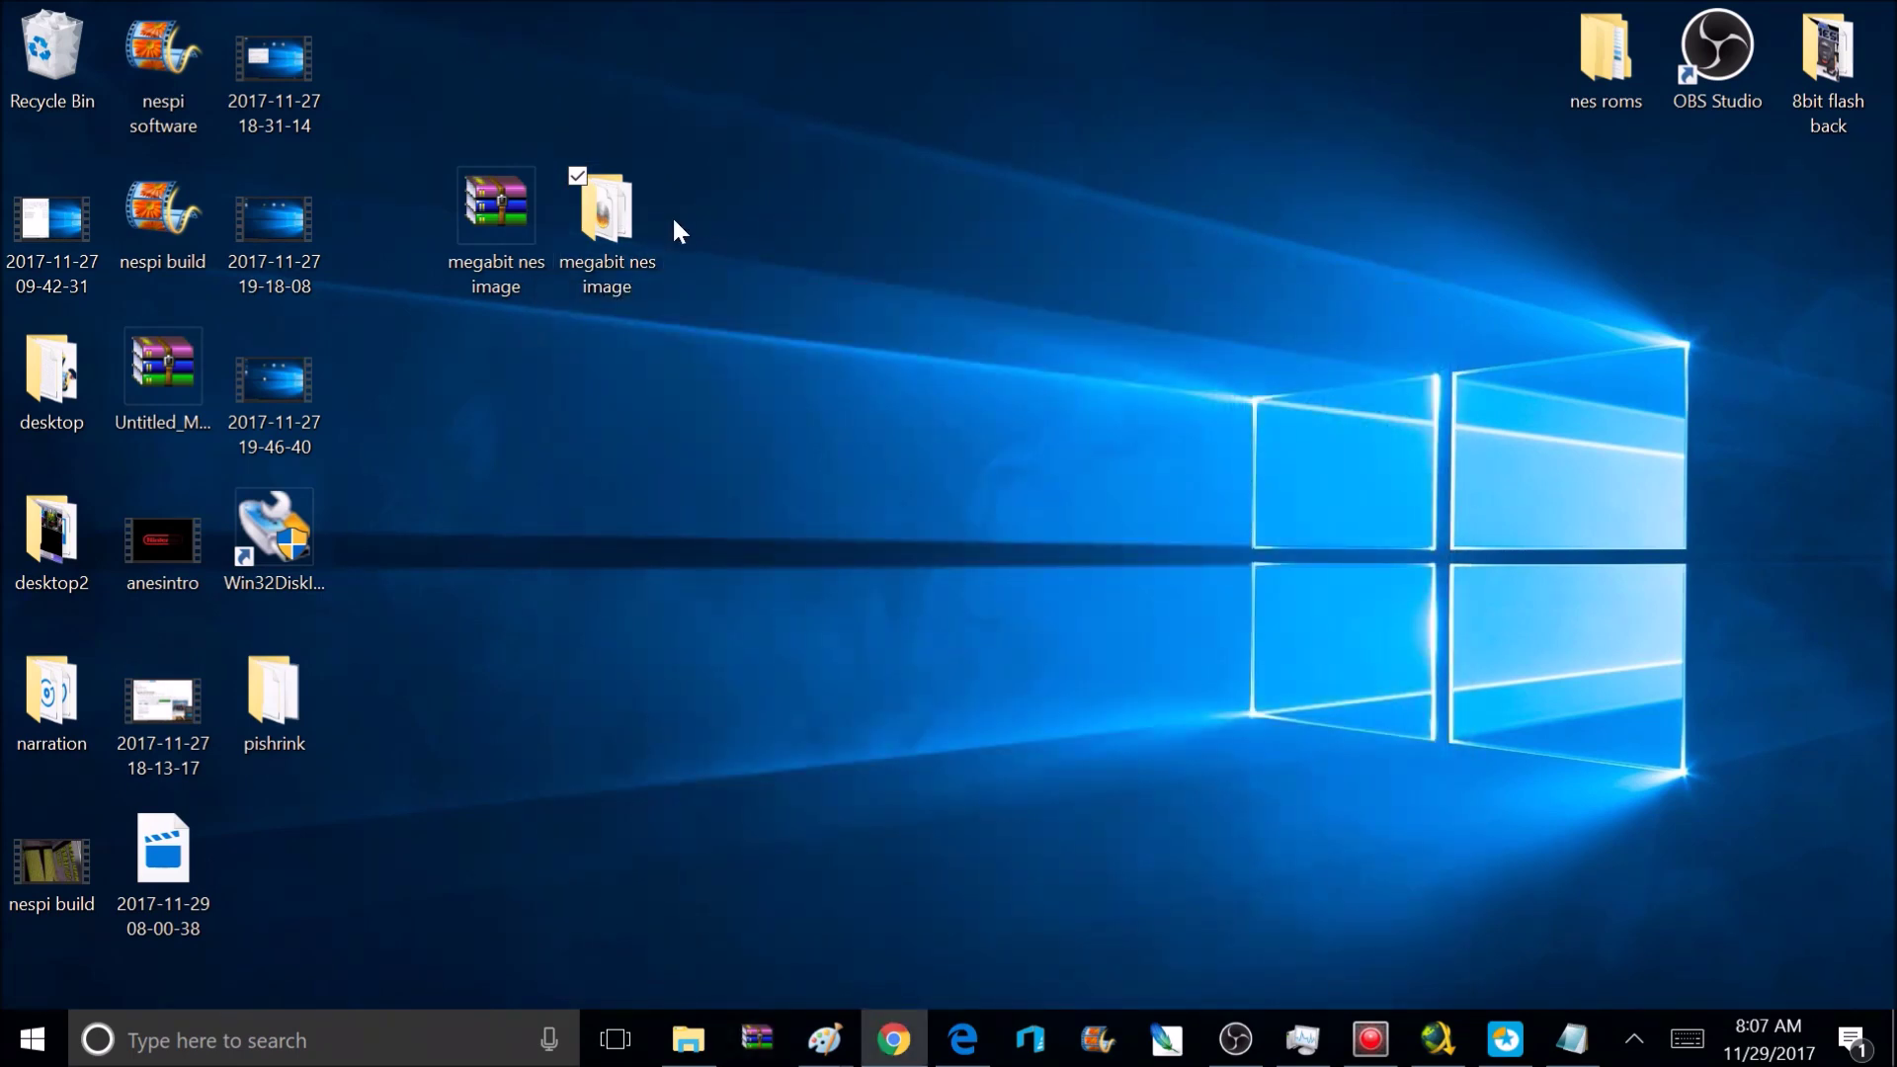
Examine the setup commands in the DIY nfc programming text file inside the extracted megabit nes image folder
double_click(601, 237)
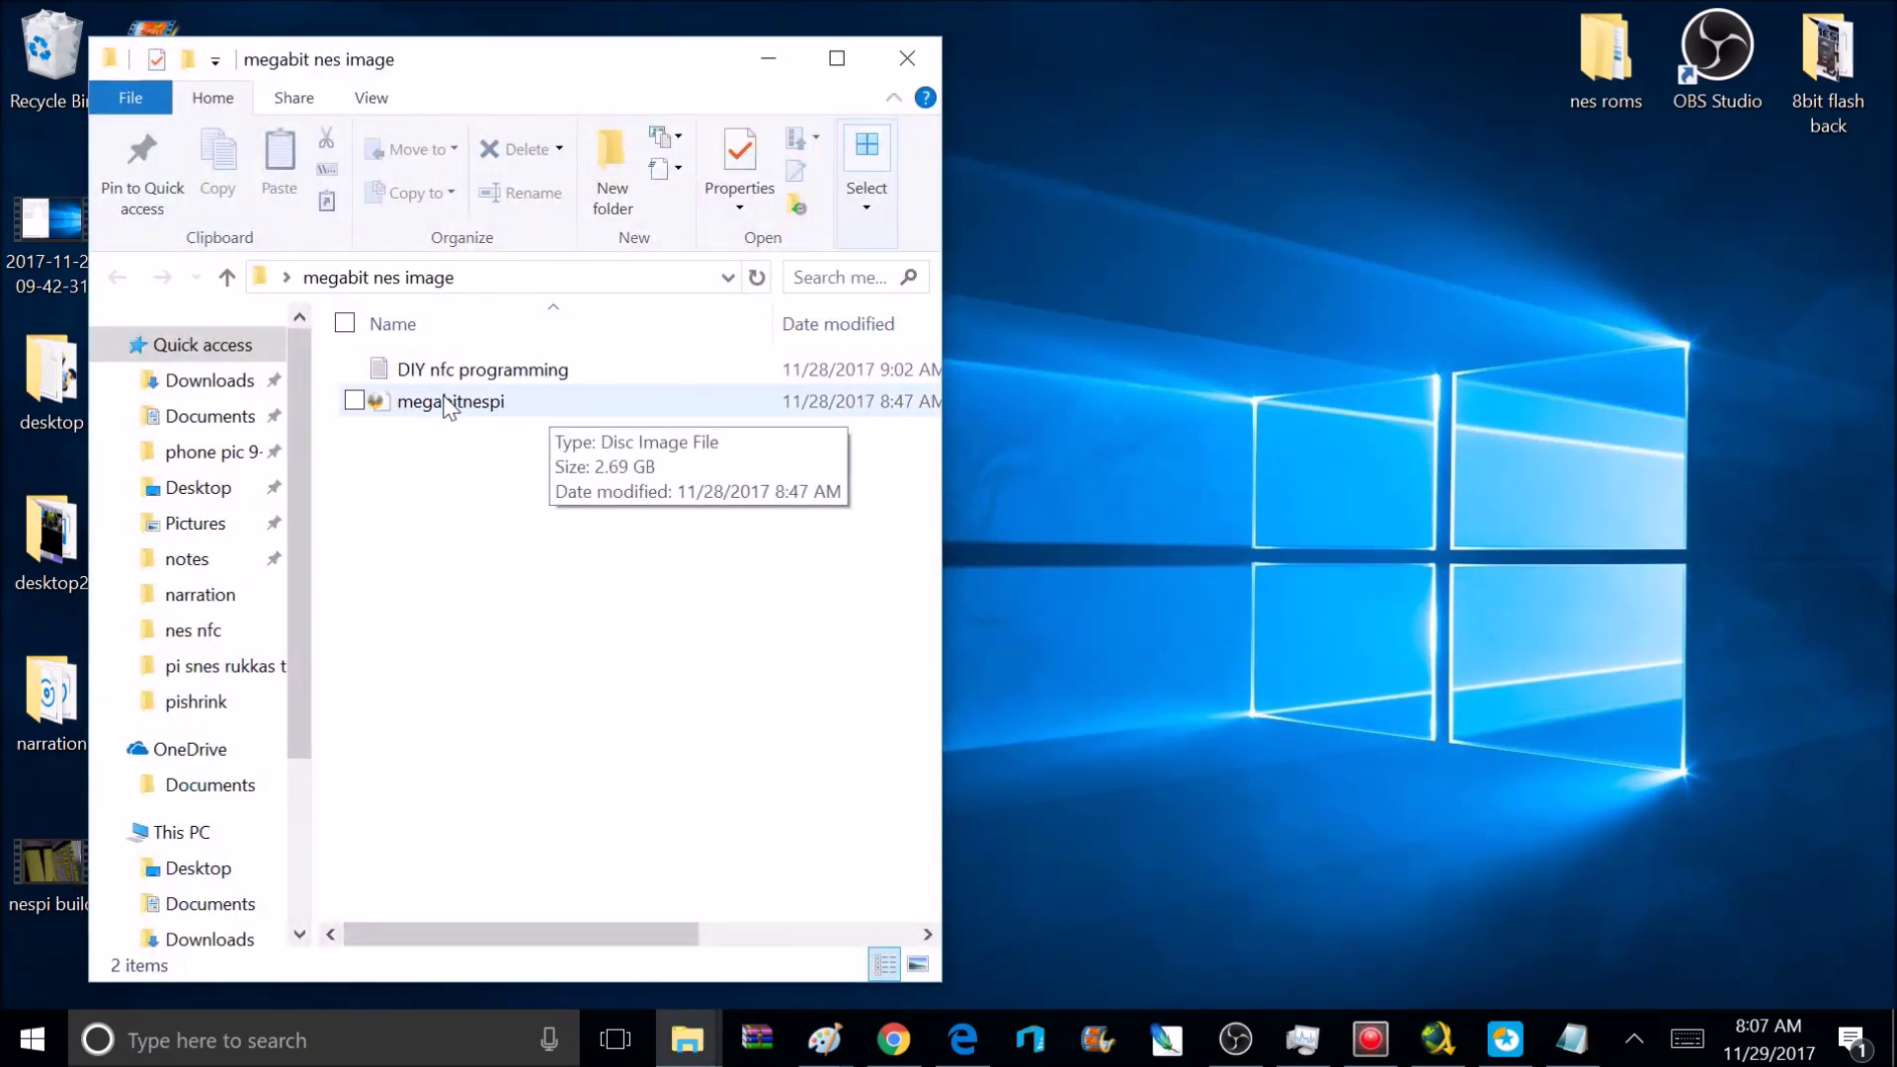
left_click(534, 378)
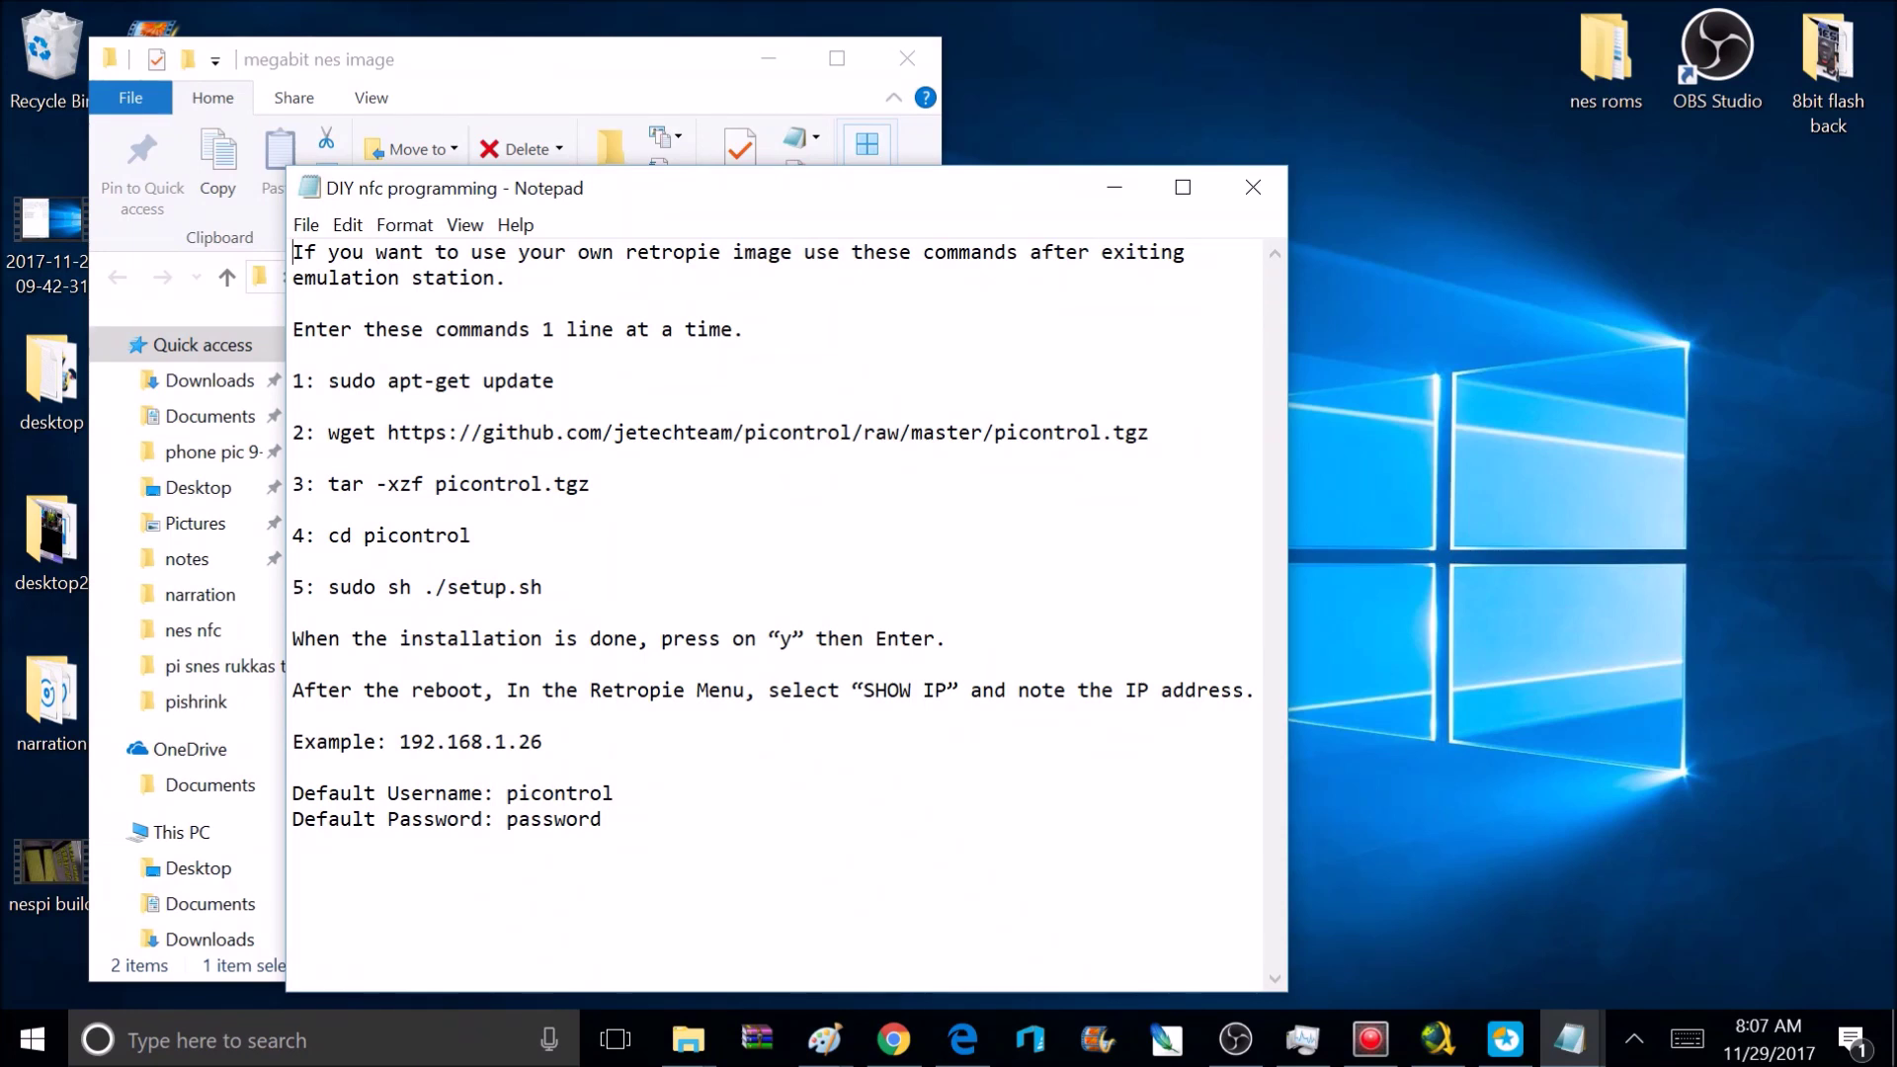
left_click_drag(294, 381, 542, 587)
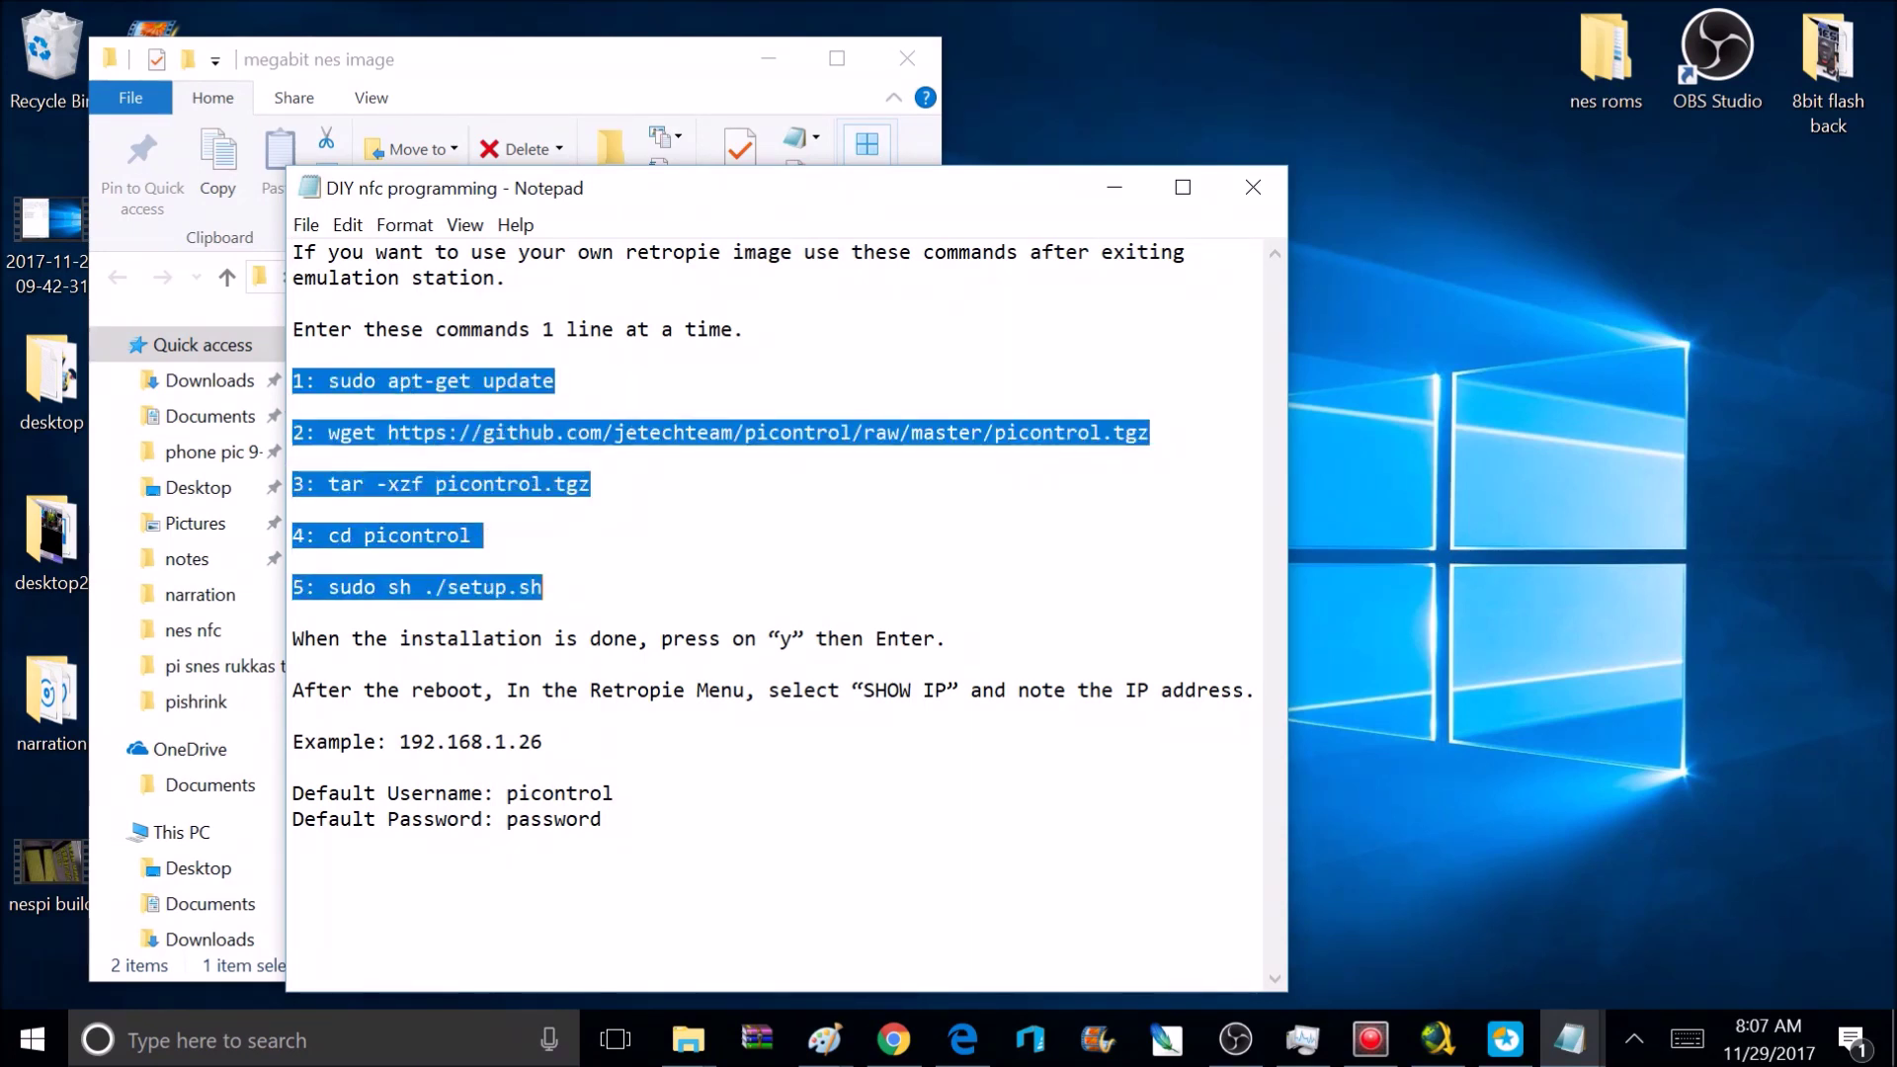
left_click_drag(293, 613, 556, 381)
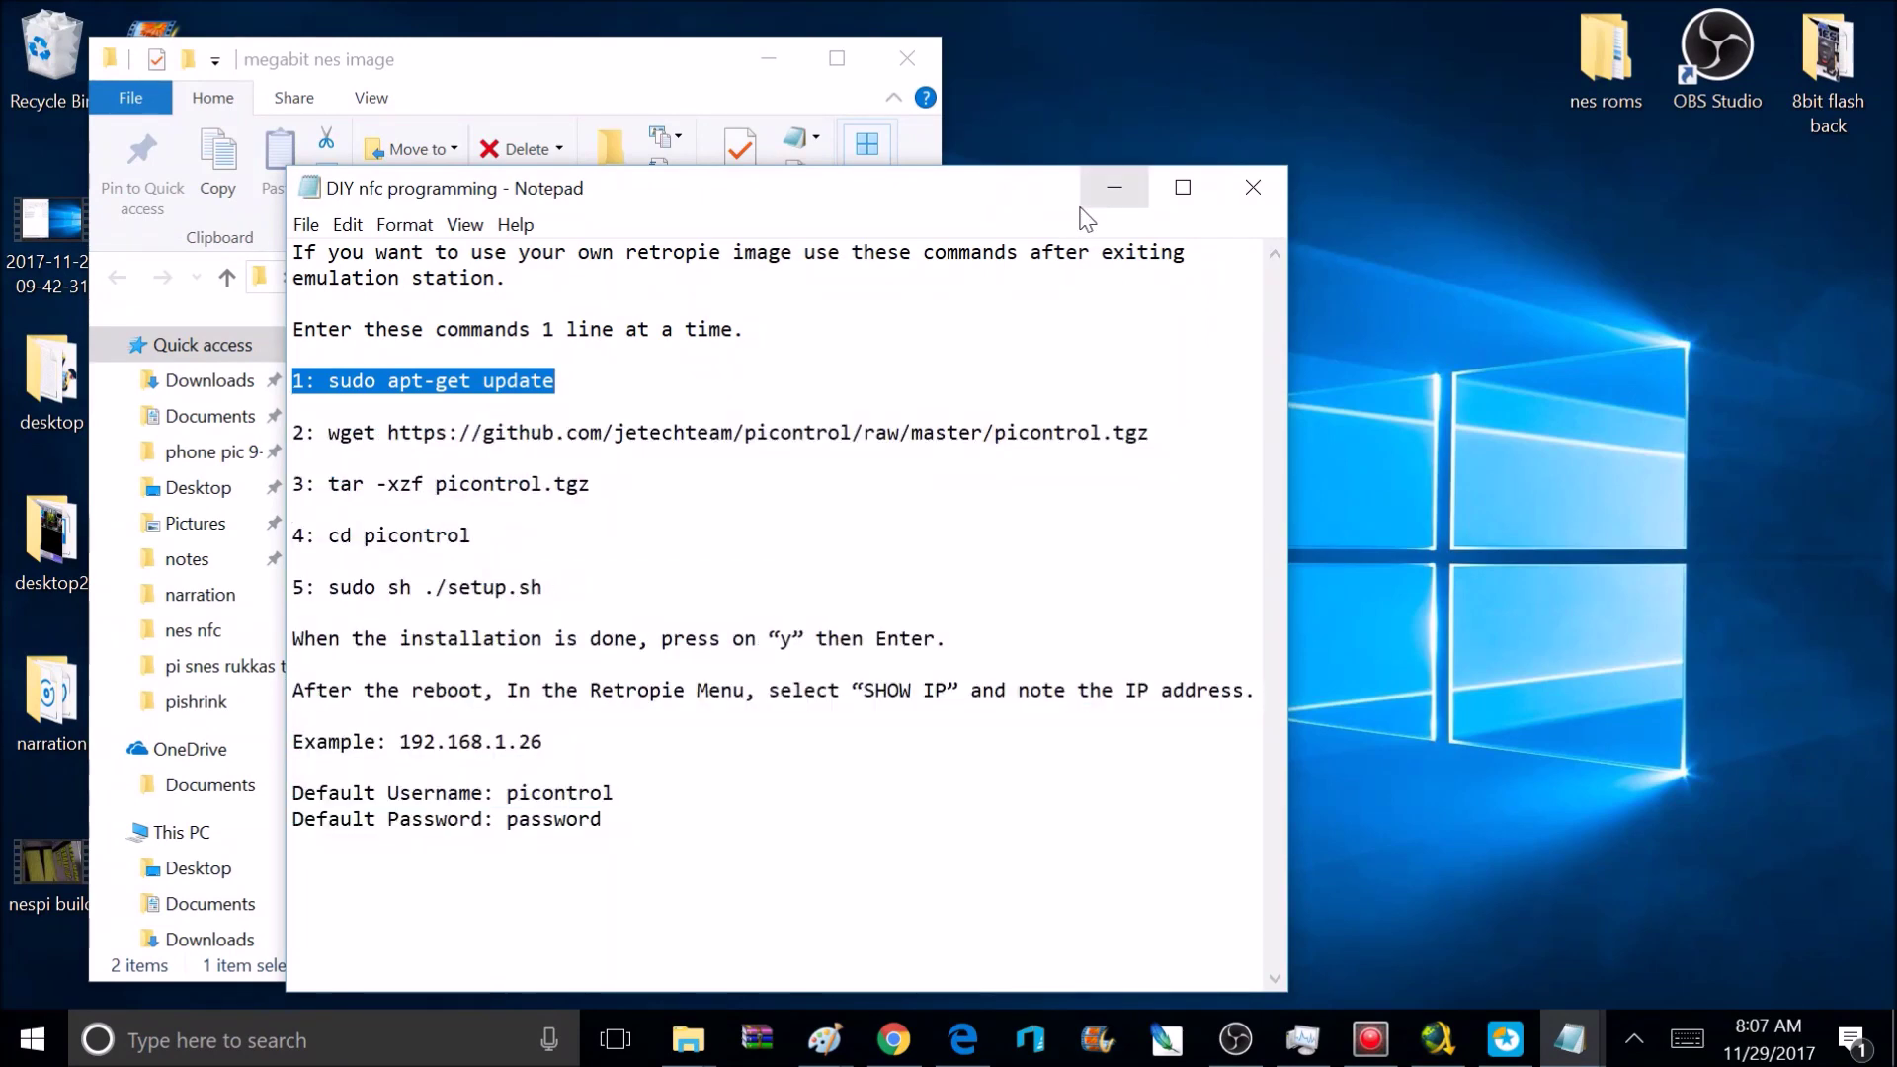
left_click(1253, 188)
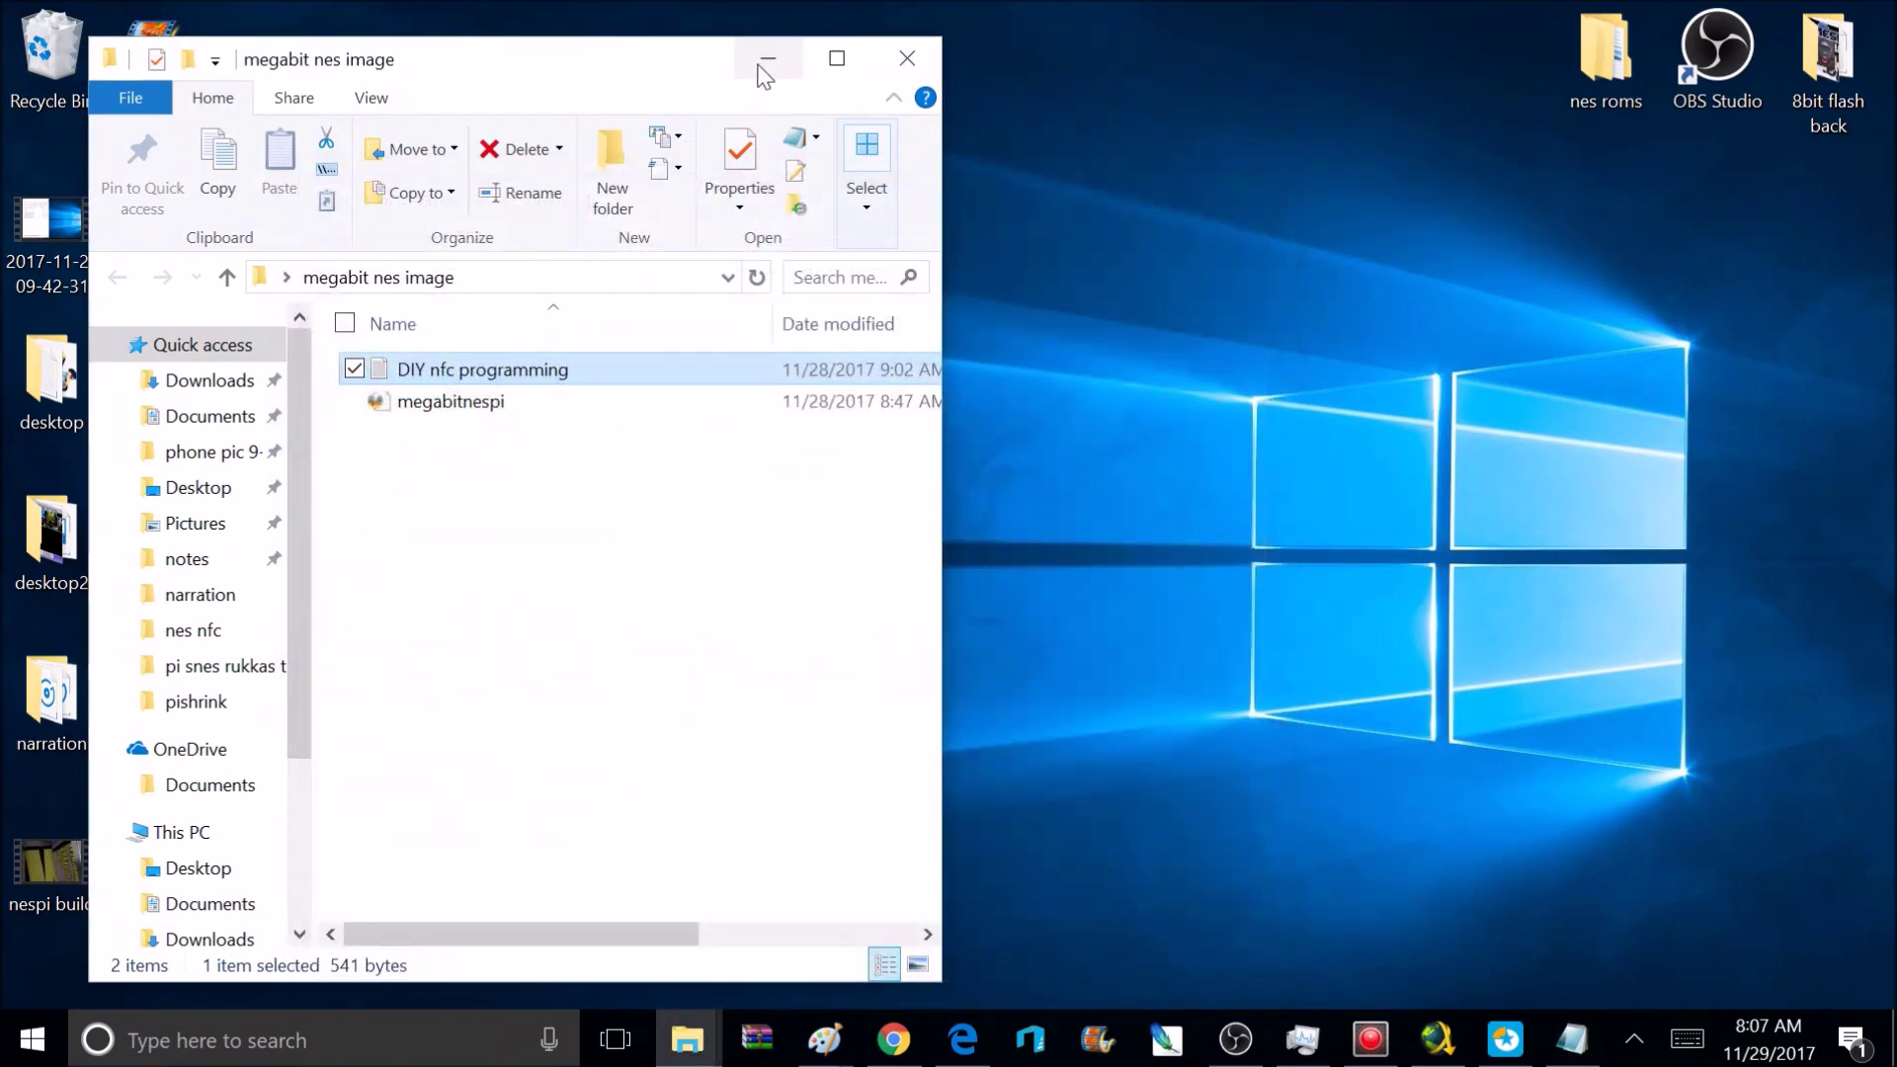
Download the Win32 Disk Imager installer from its SourceForge project page in Chrome and show it in its download folder
mouse_move(727, 68)
left_mouse_down()
mouse_move(282, 69)
mouse_move(727, 68)
left_mouse_up()
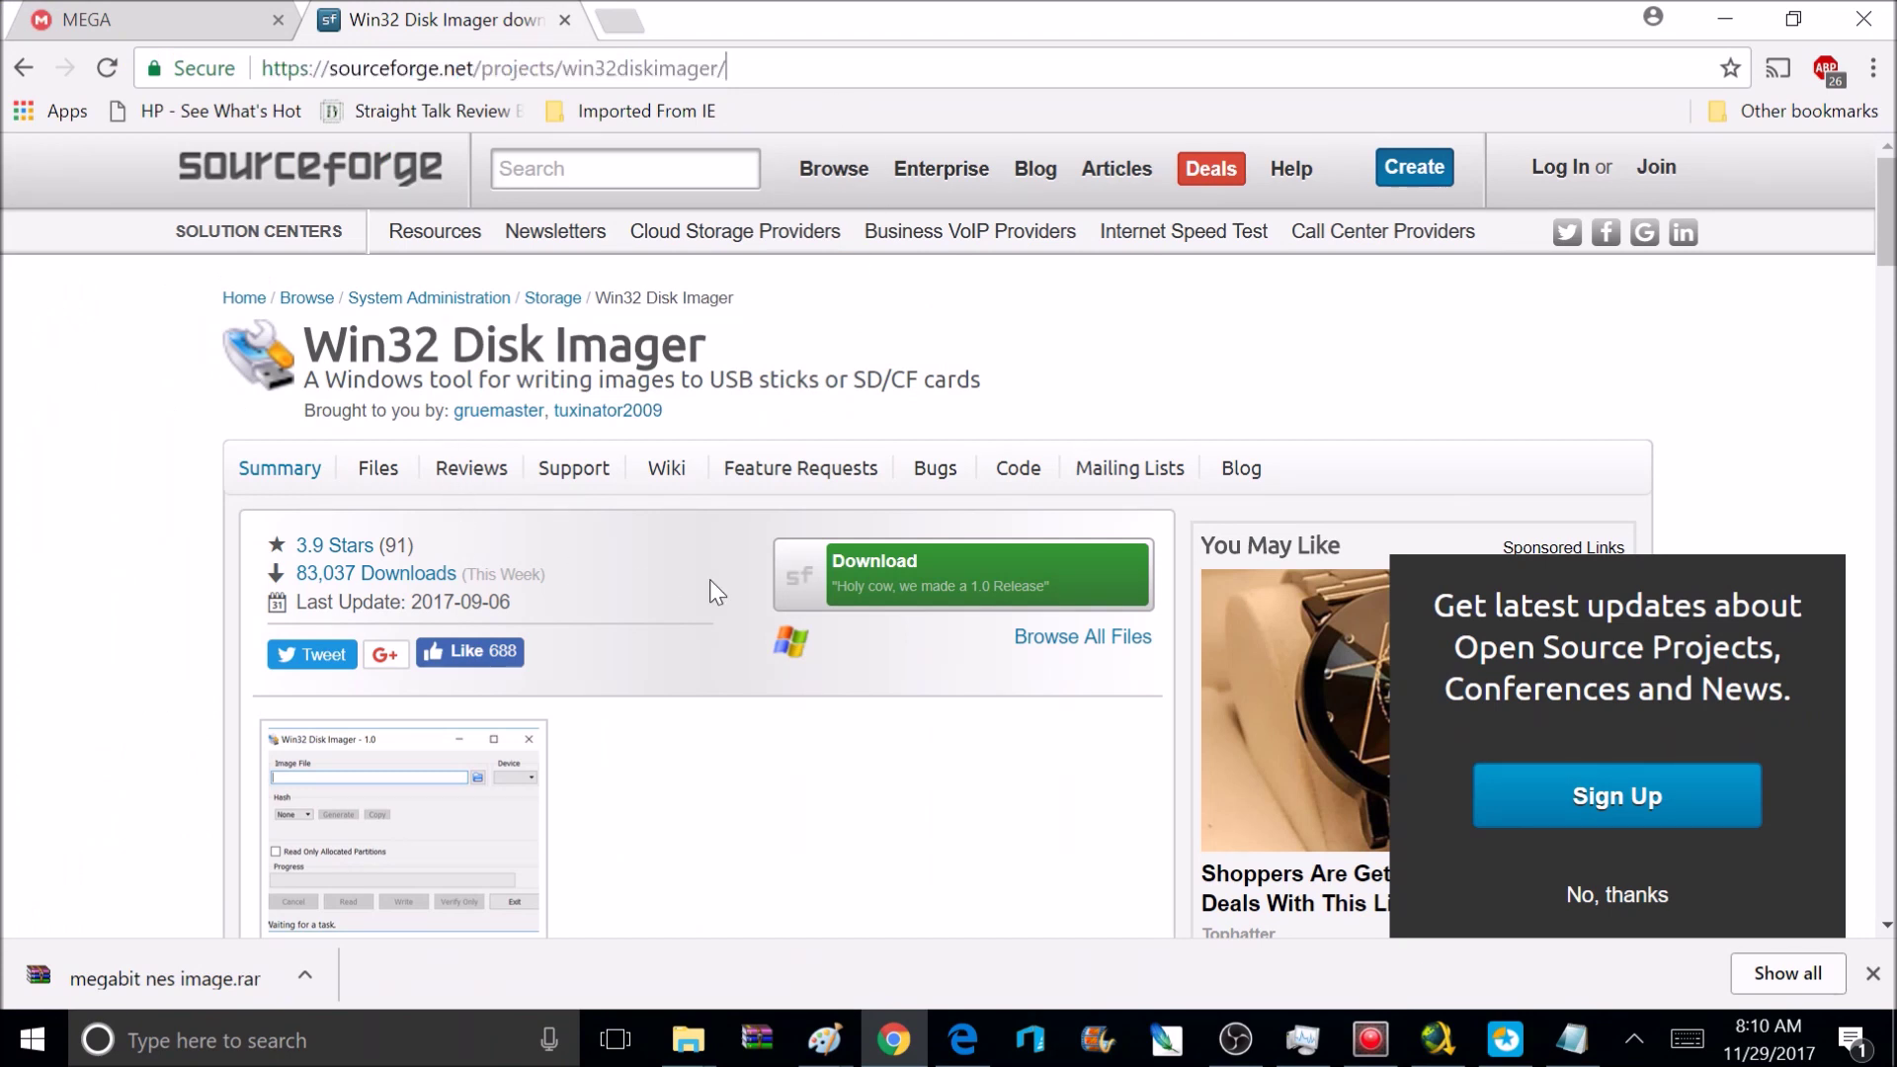
left_click(1028, 587)
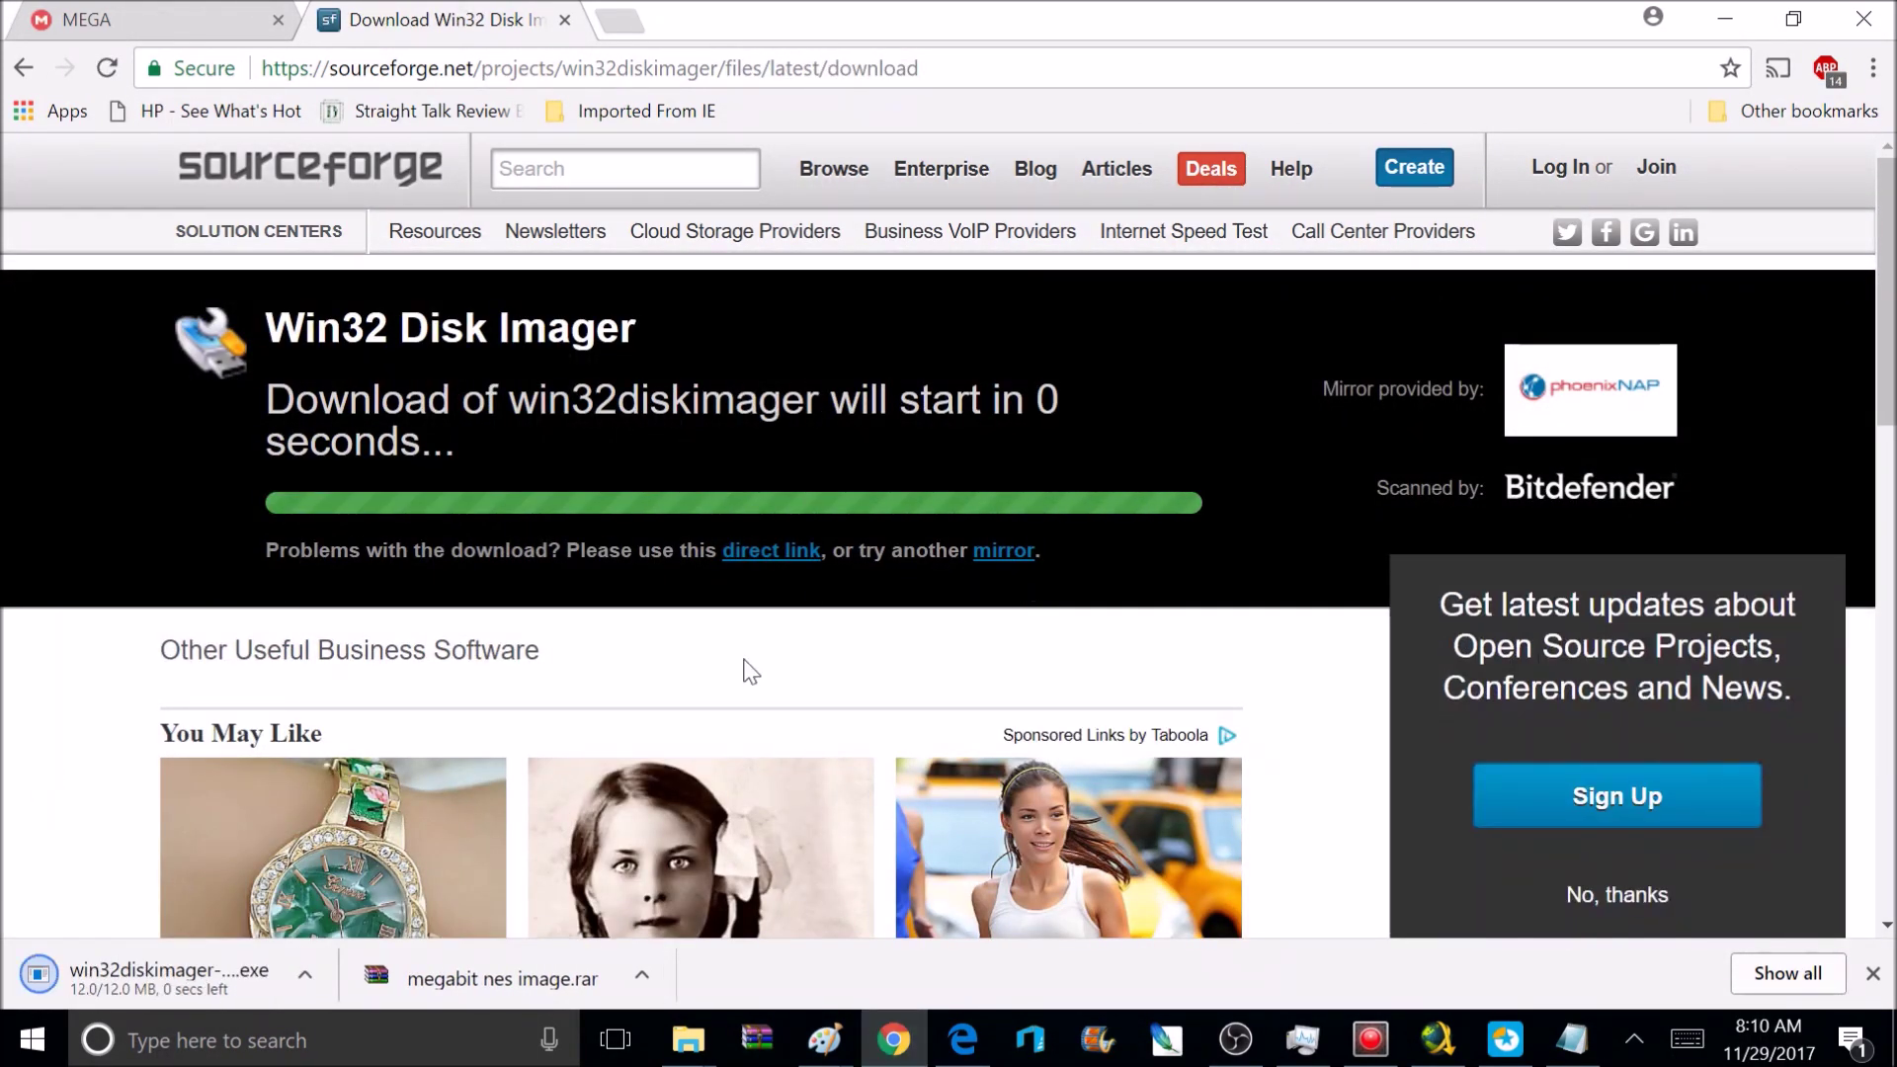
left_click(305, 976)
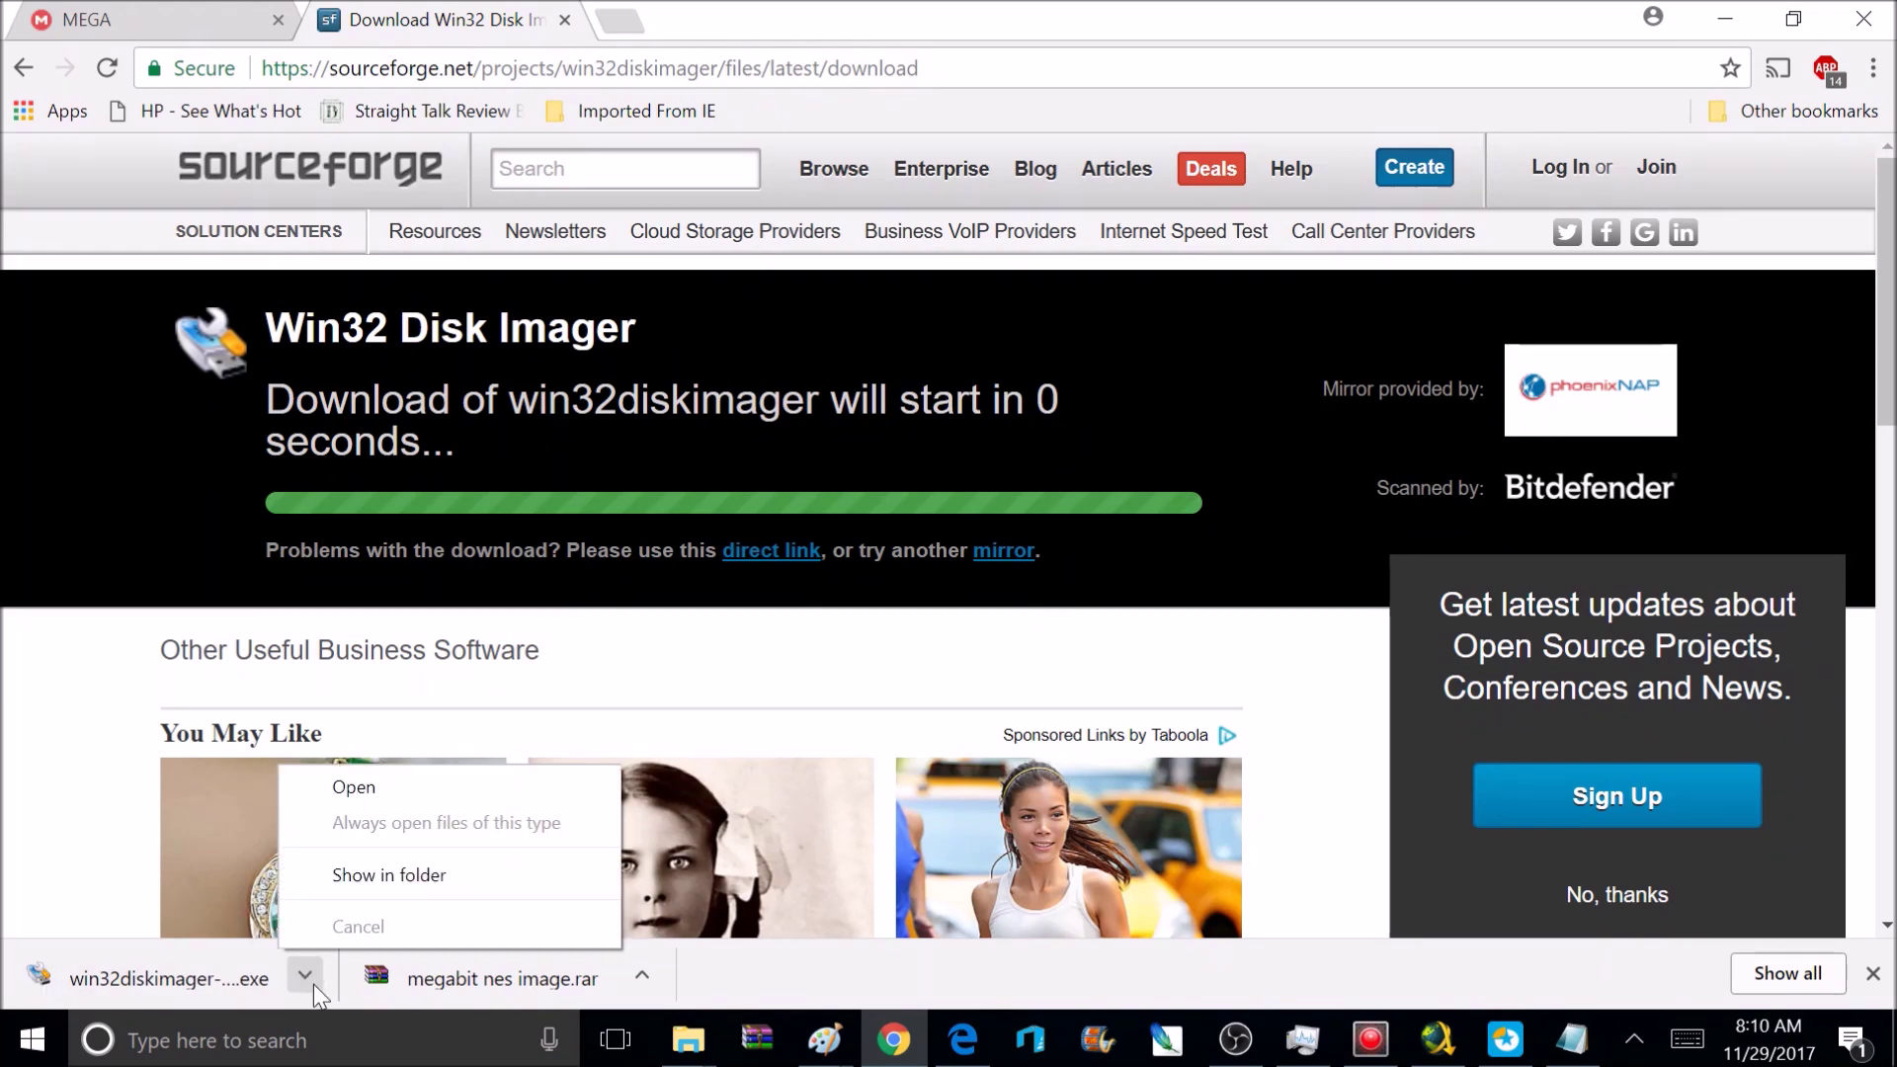
left_click(387, 876)
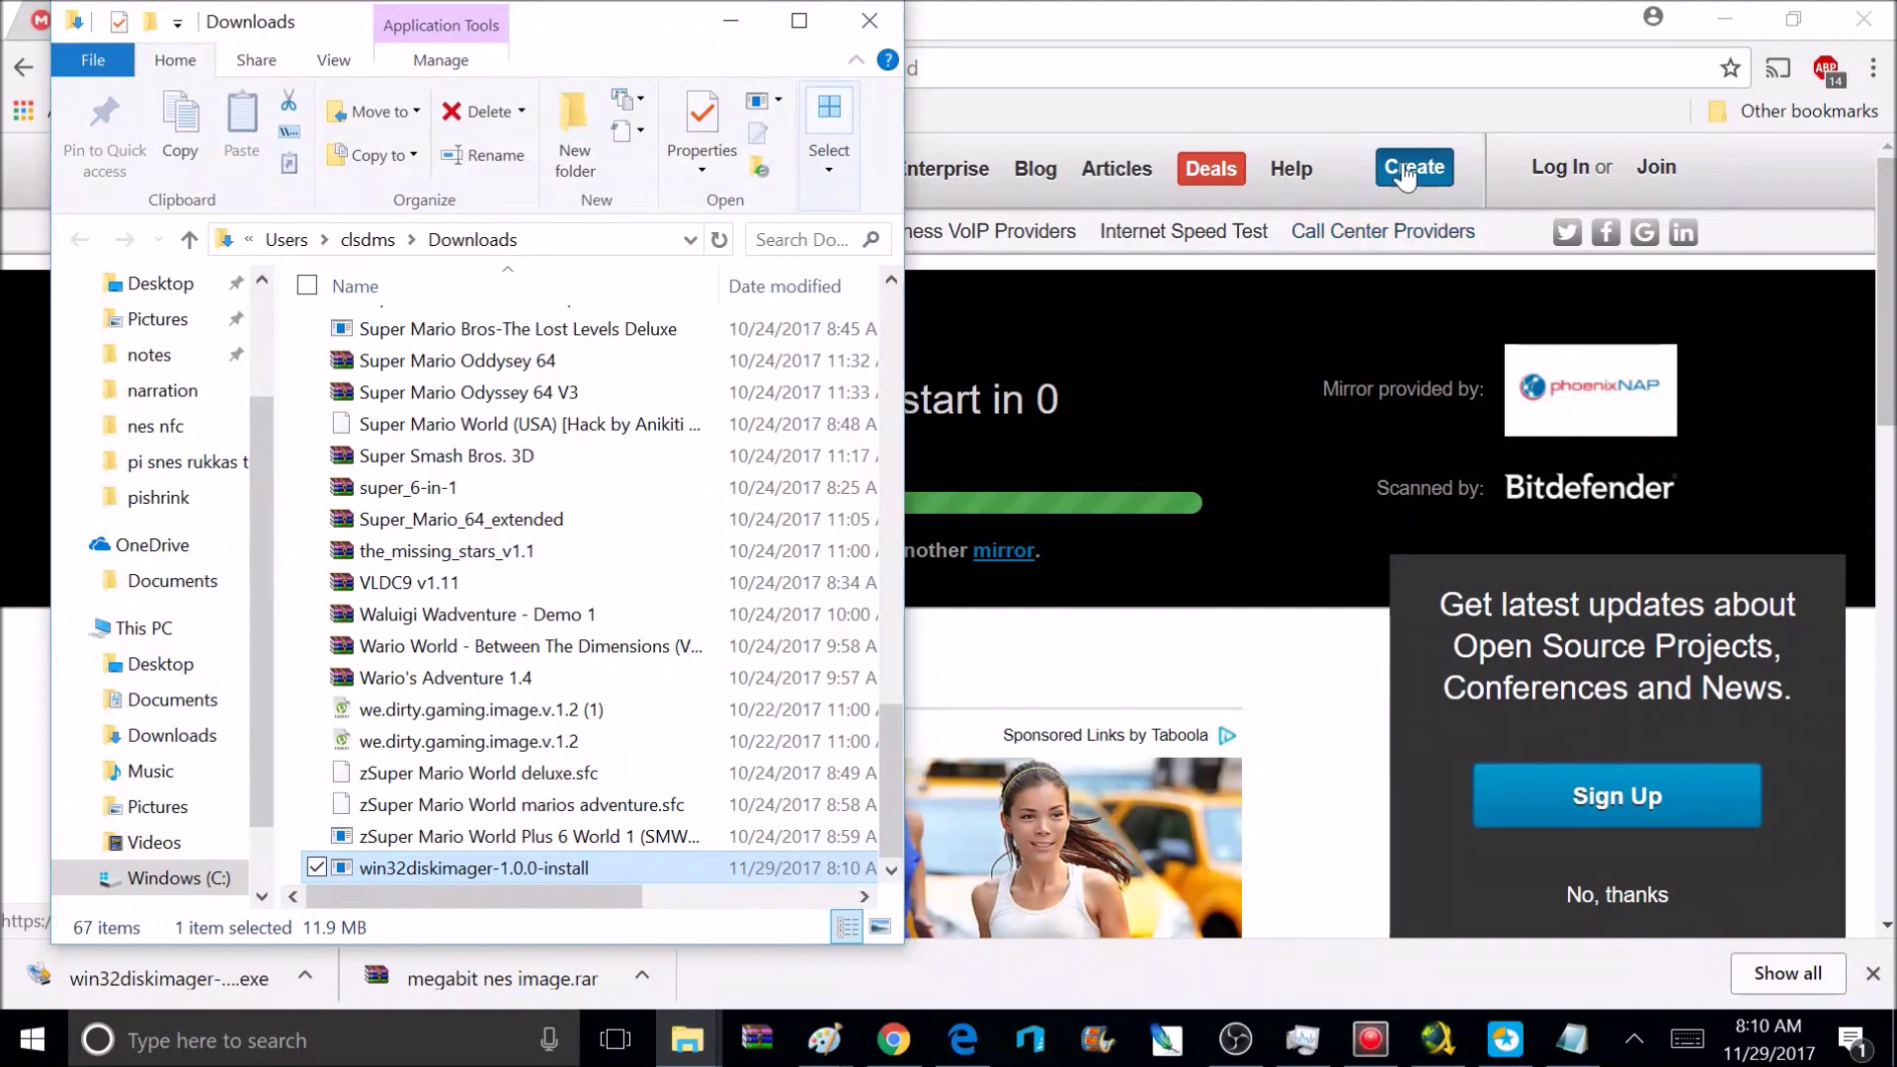
Move win32diskimager-1.0.0-install from Downloads to the desktop, beside the megabit nes image folder
left_click(1723, 22)
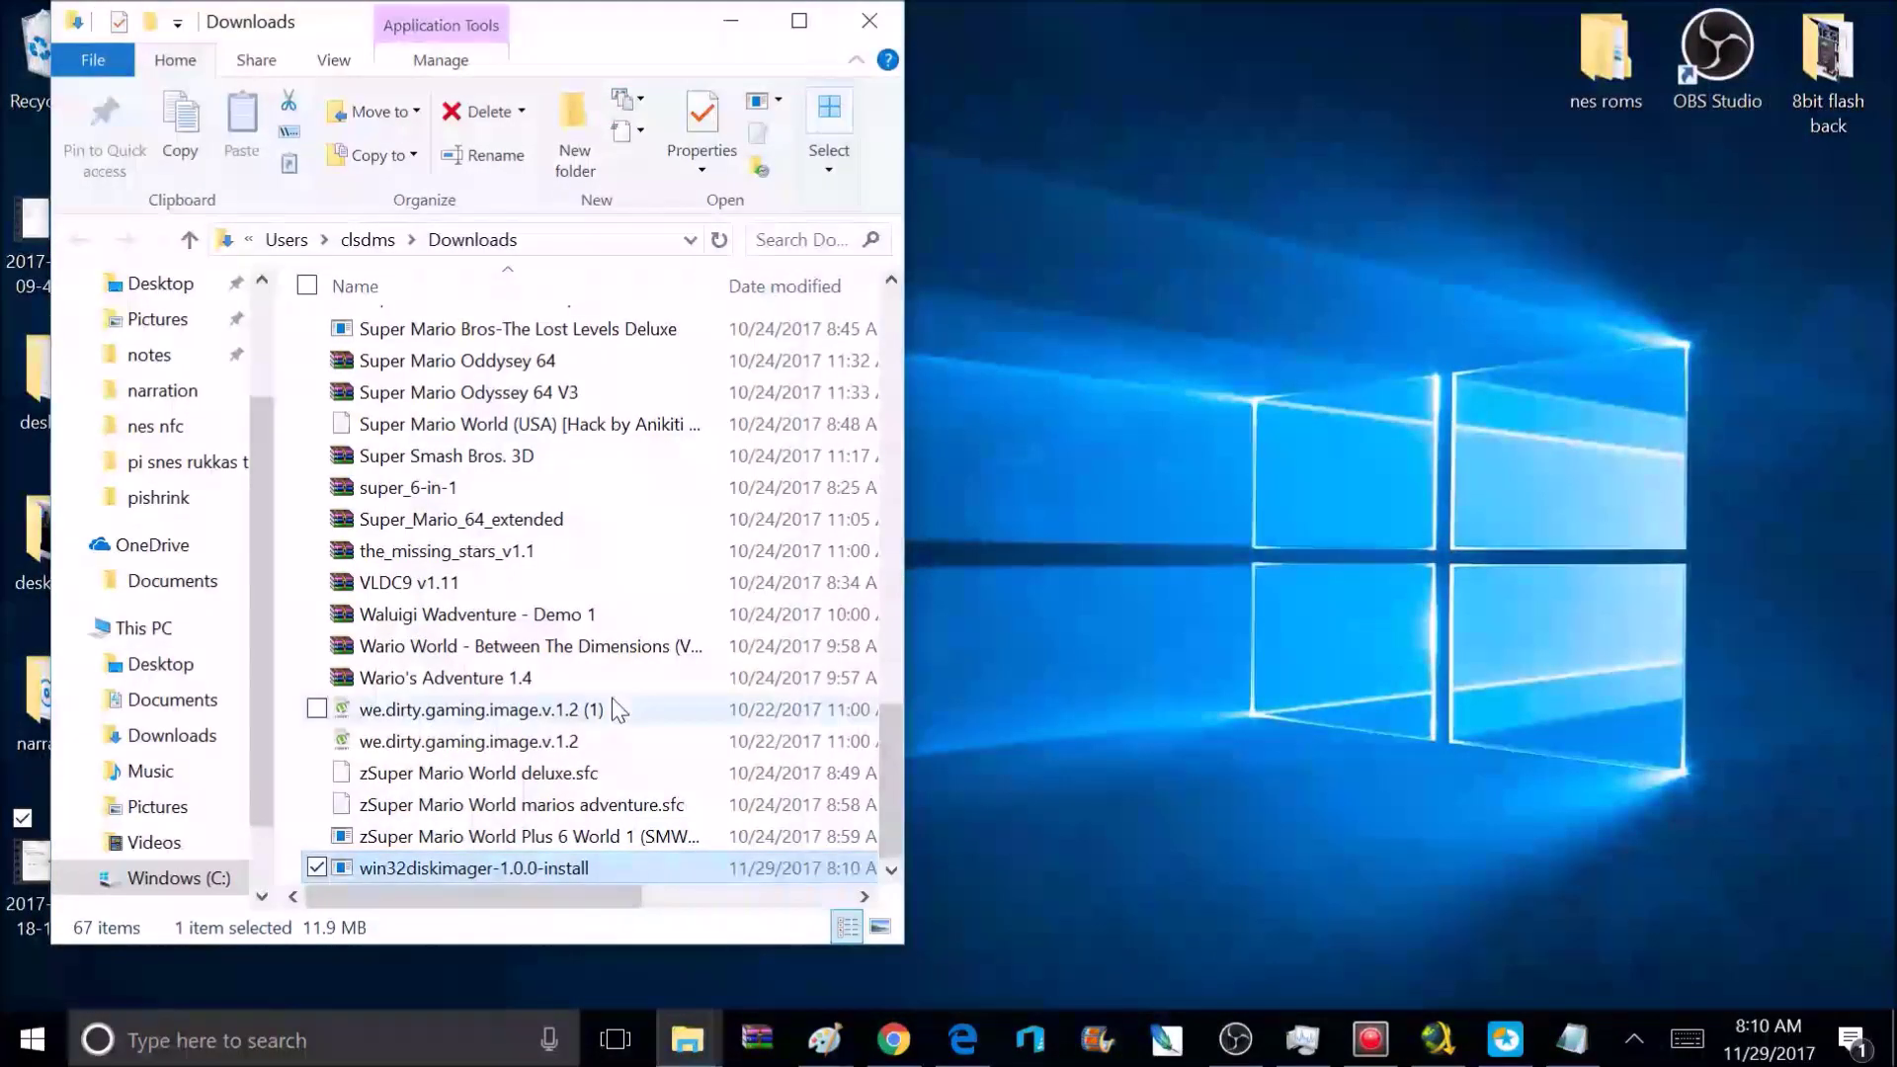
left_click_drag(424, 869, 768, 221)
left_click(732, 21)
Run the Win32 Disk Imager installer with permission to make changes and accept its license agreement
double_click(732, 247)
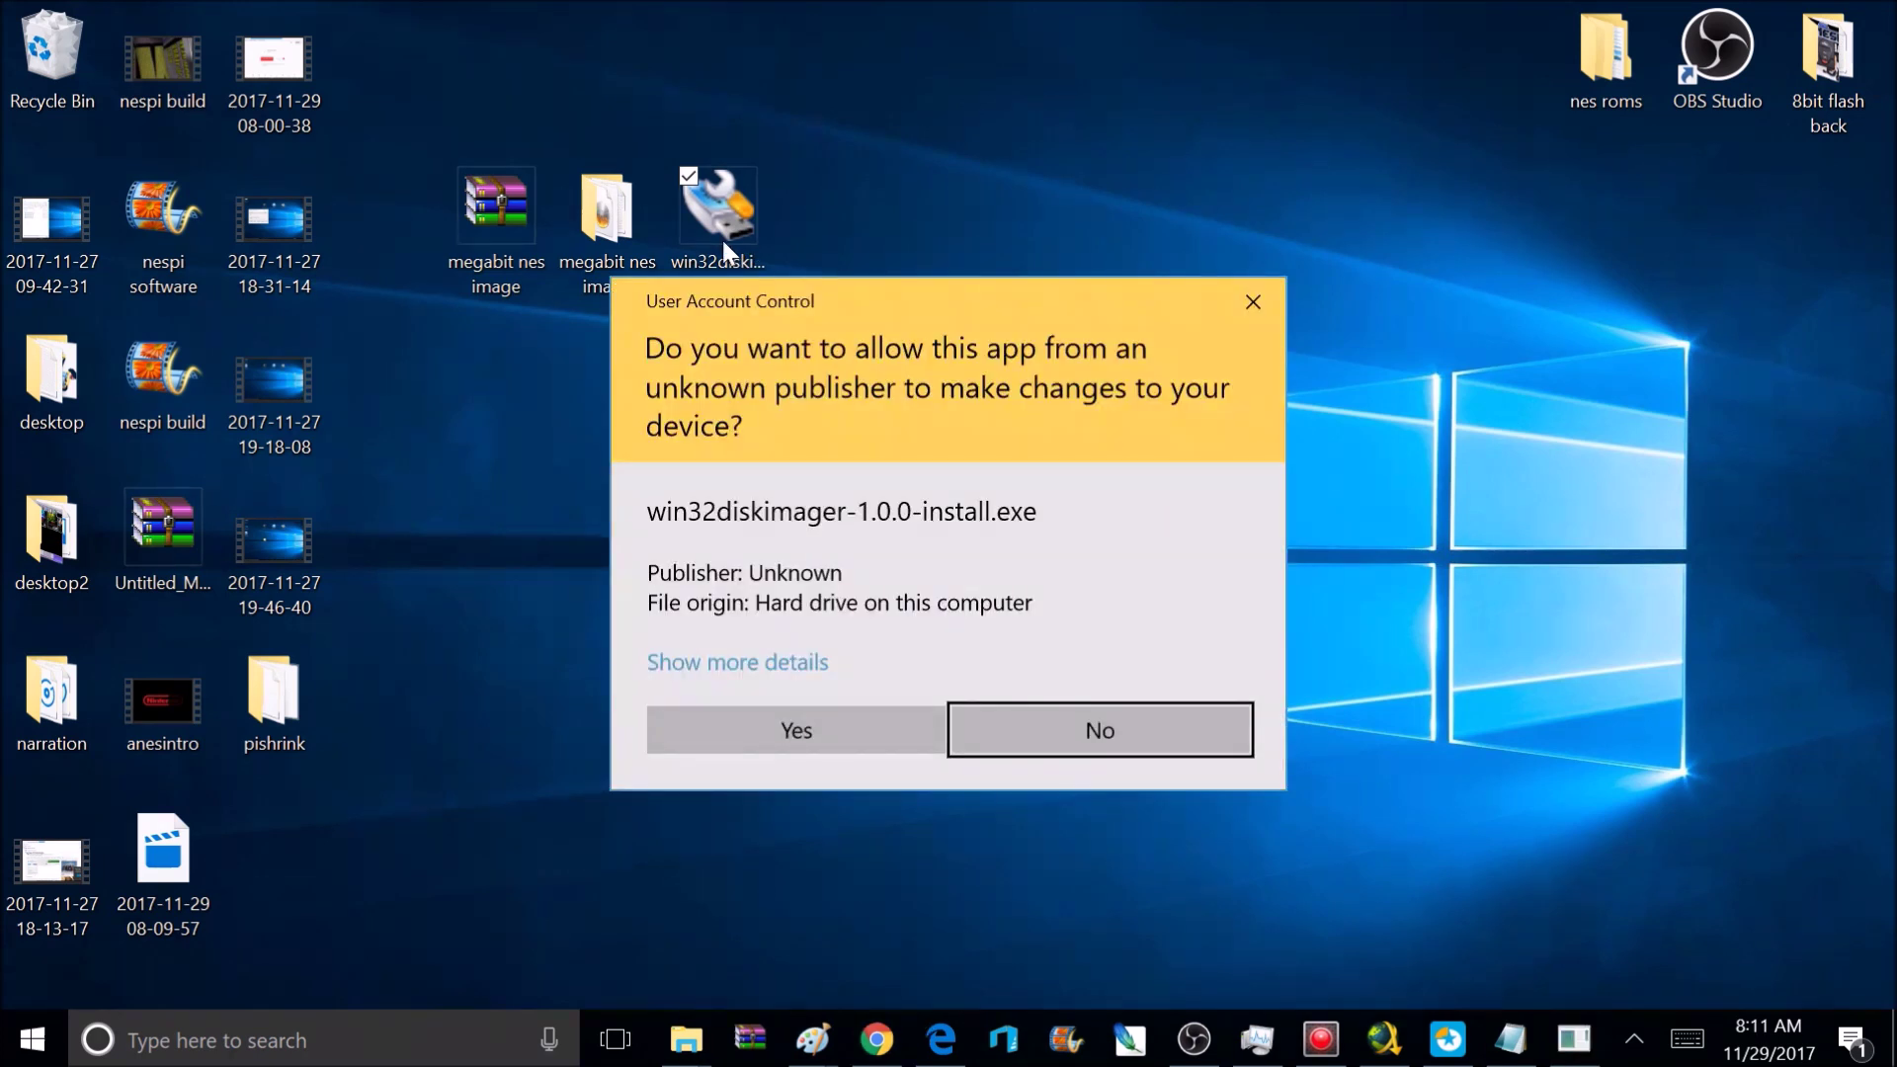
left_click(858, 733)
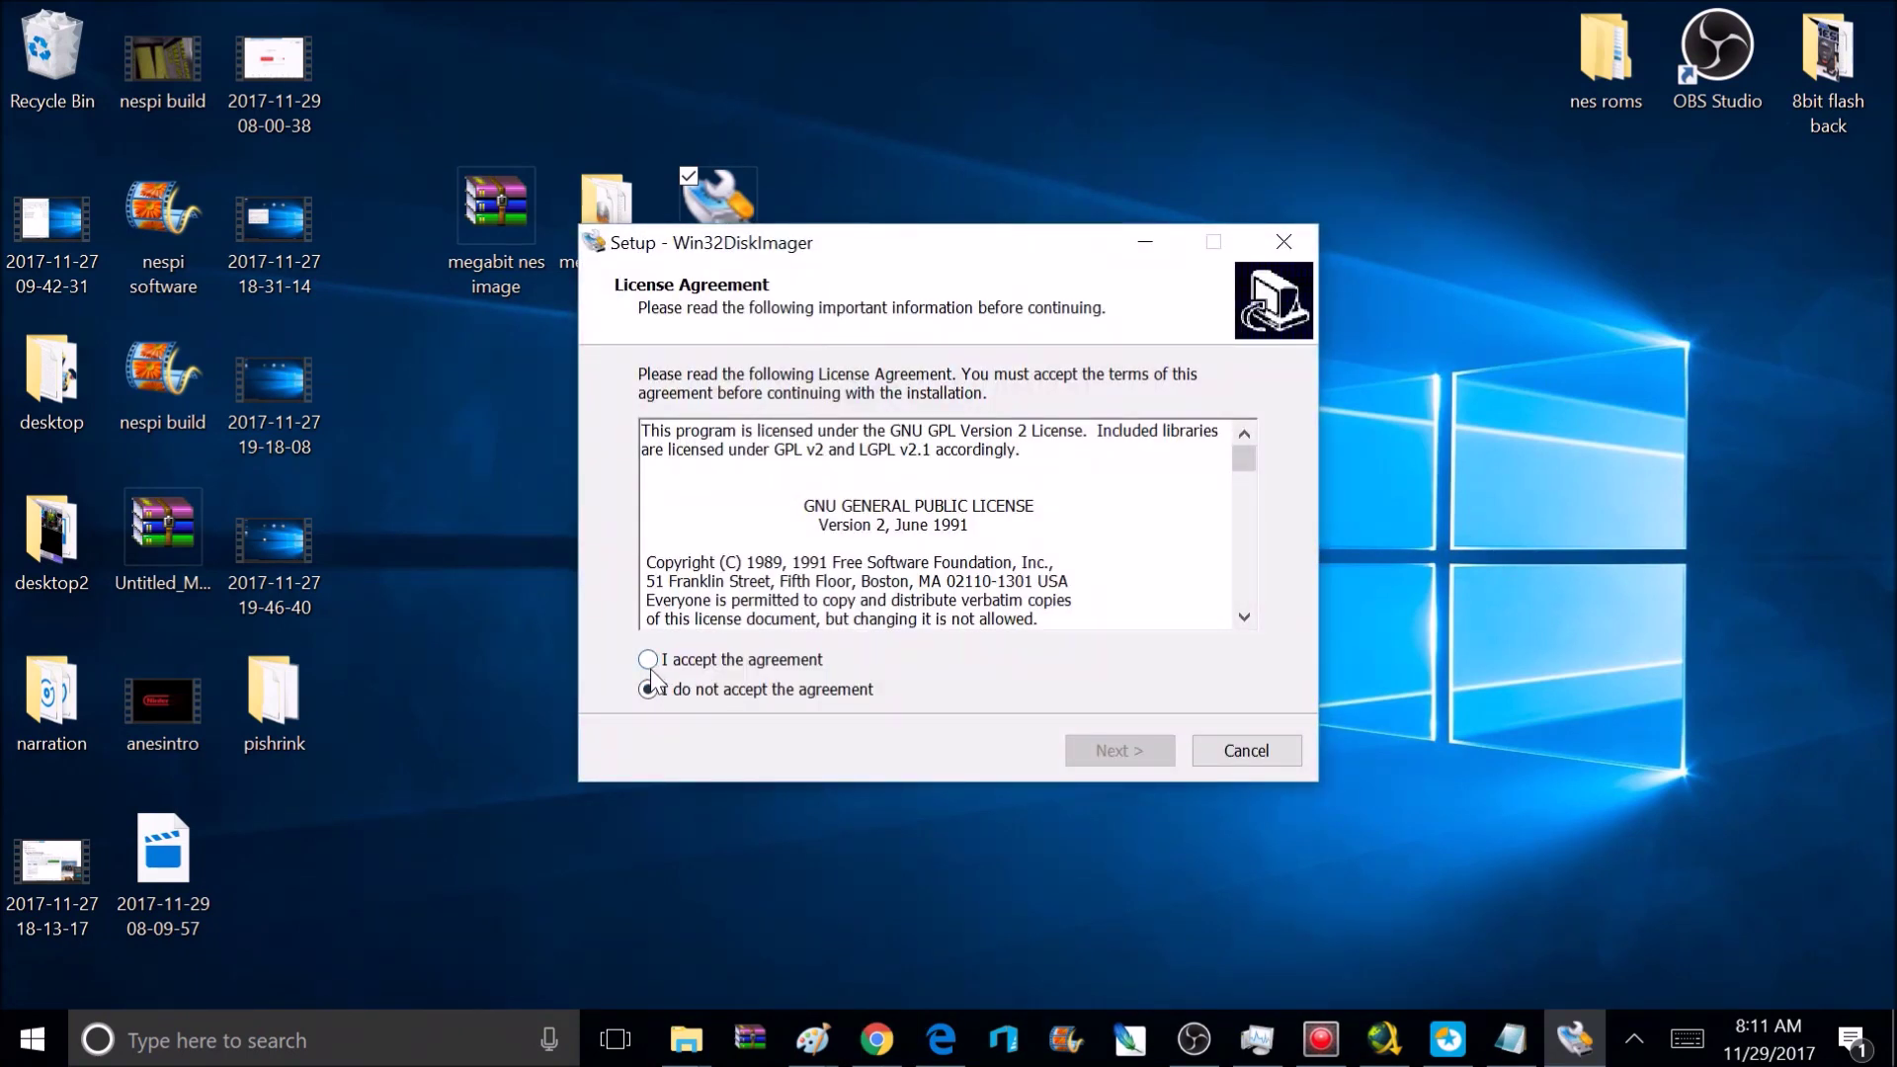
left_click(647, 662)
left_click_drag(1242, 465, 1242, 657)
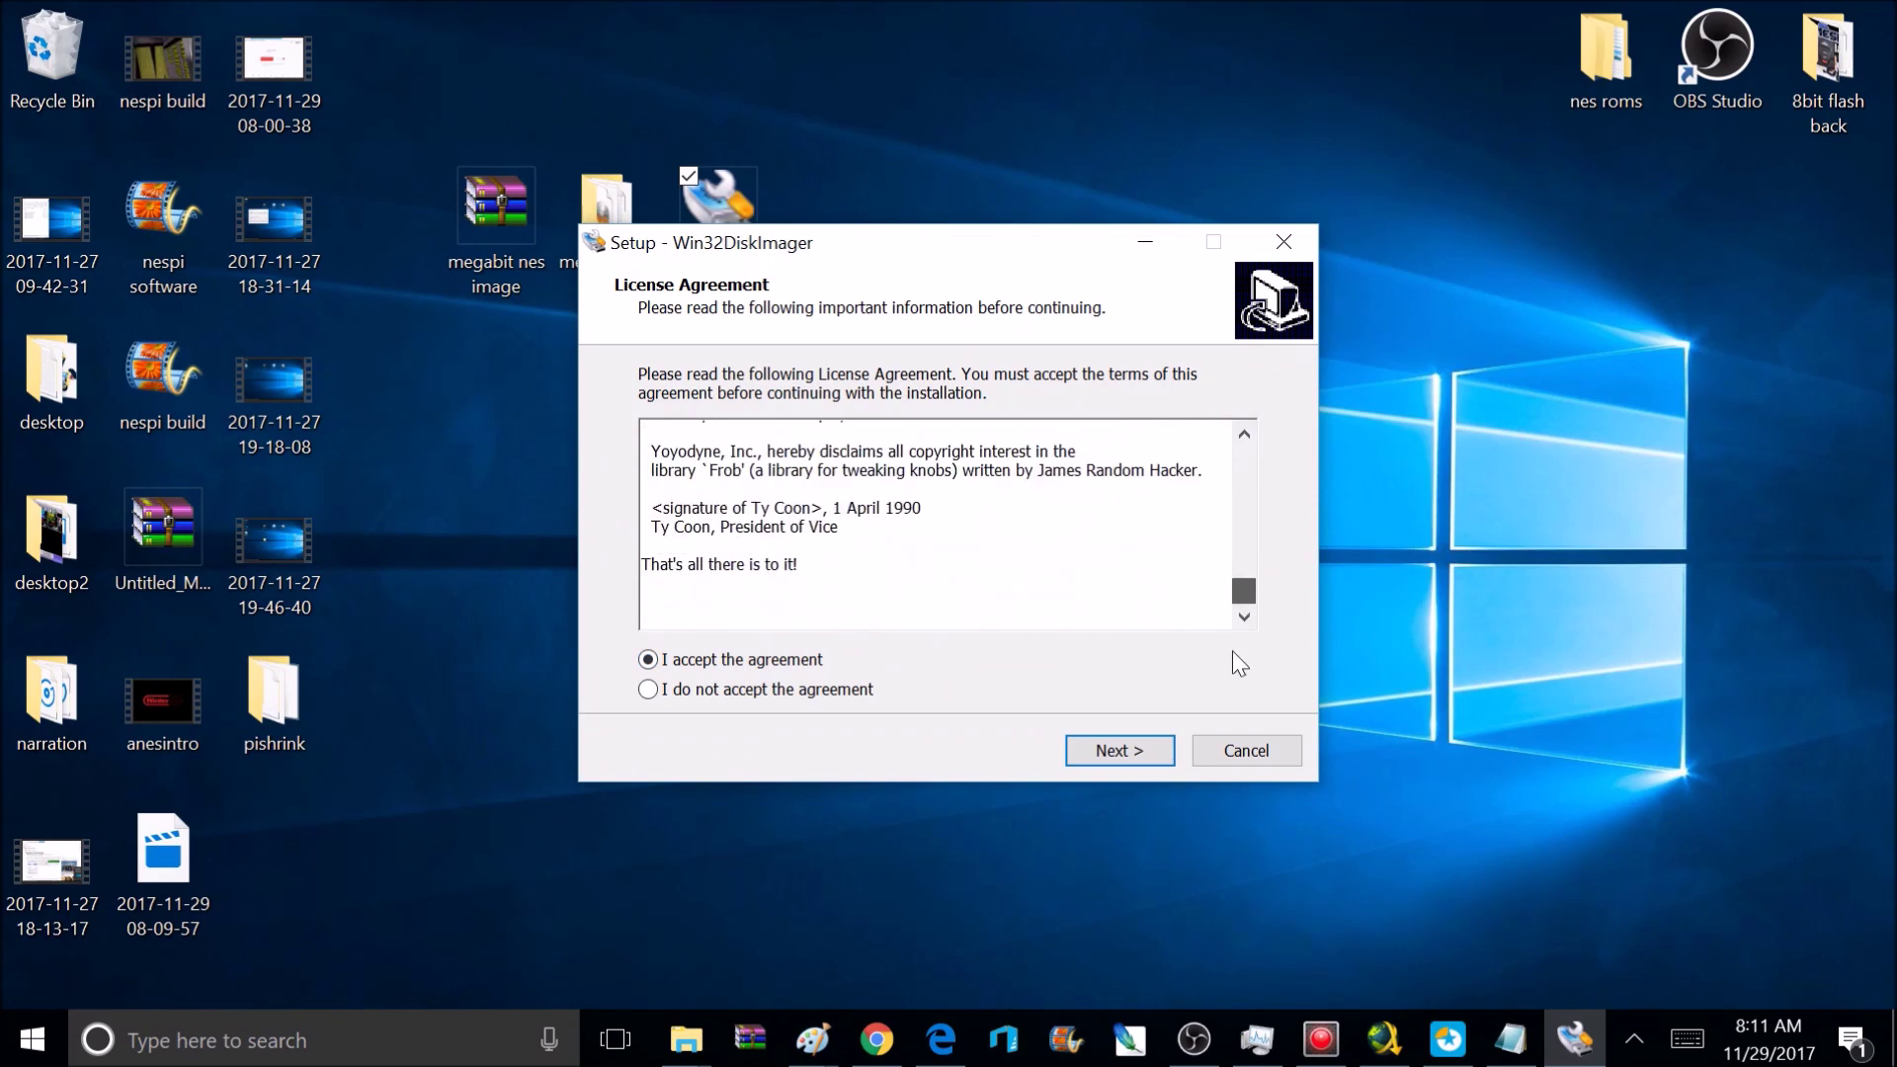
left_click(1140, 750)
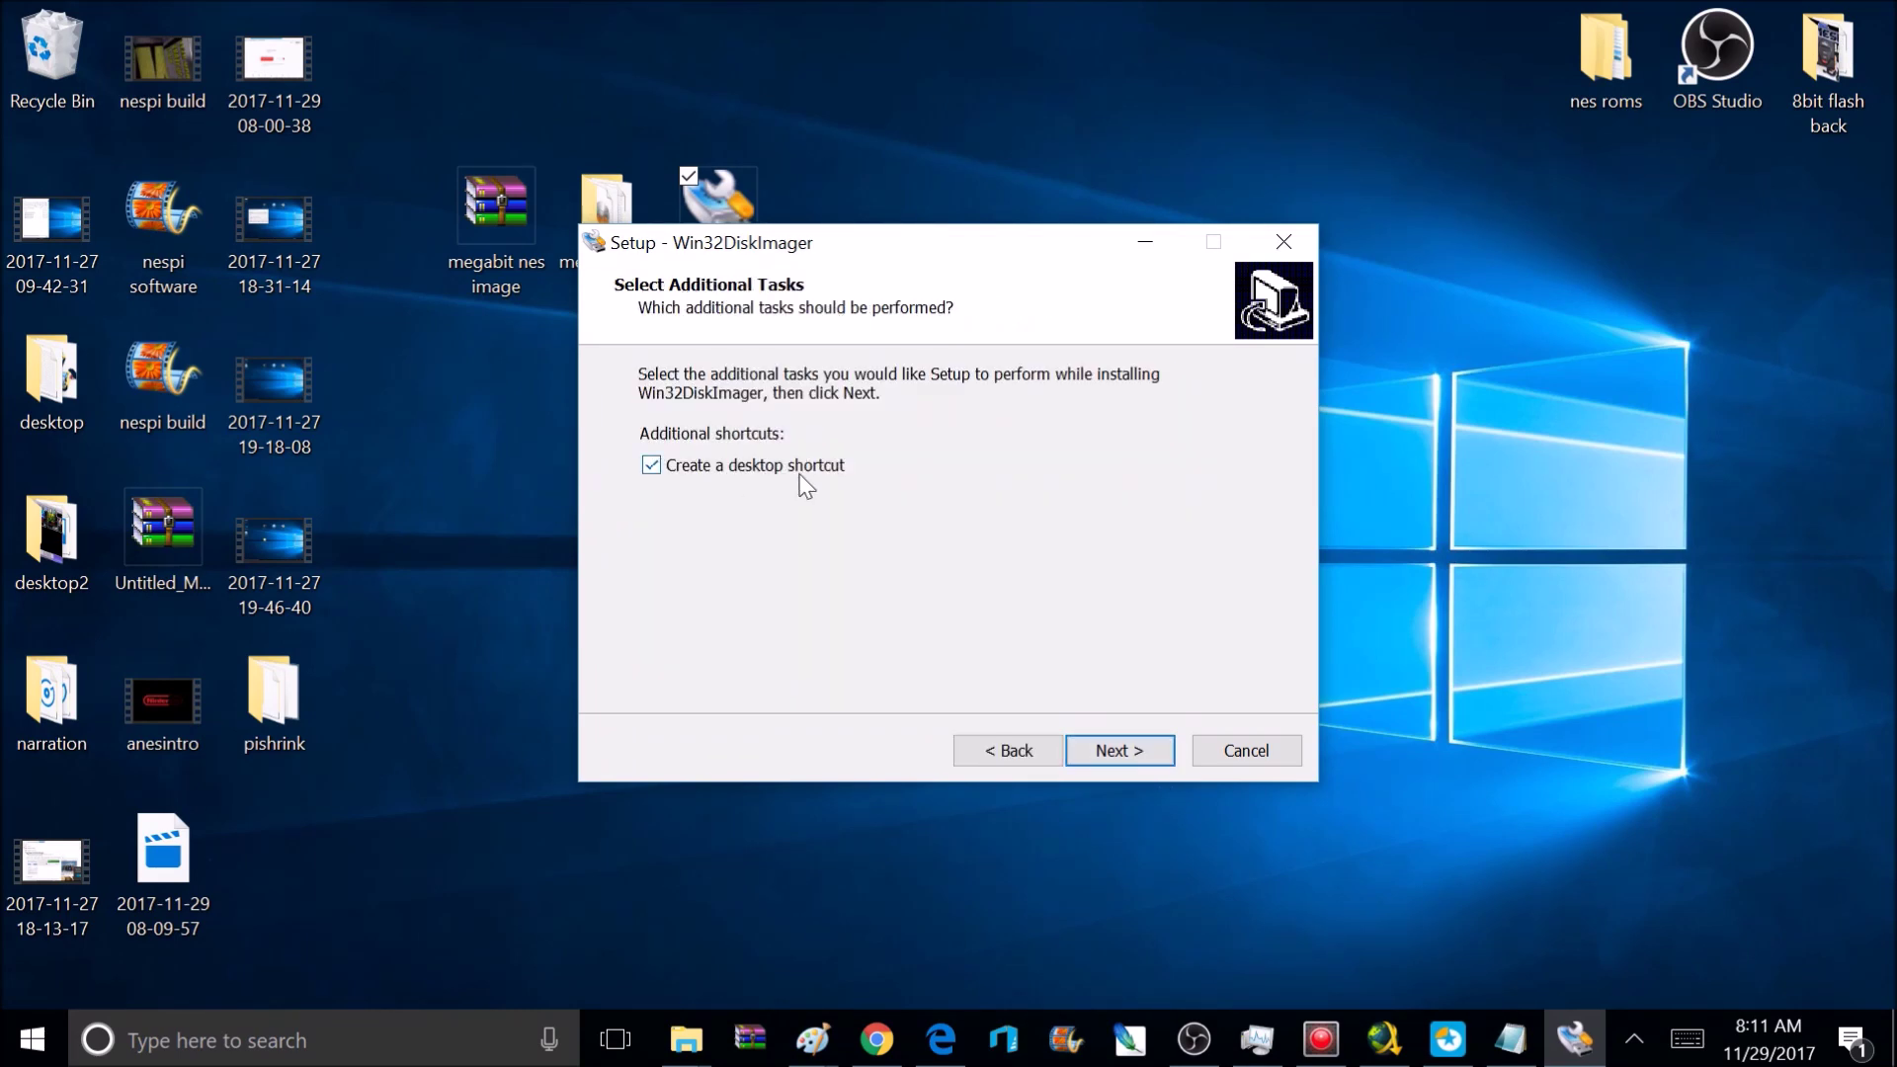
Install Win32DiskImager with a desktop shortcut, finish the setup, and close the README and the launched program
left_click(1145, 755)
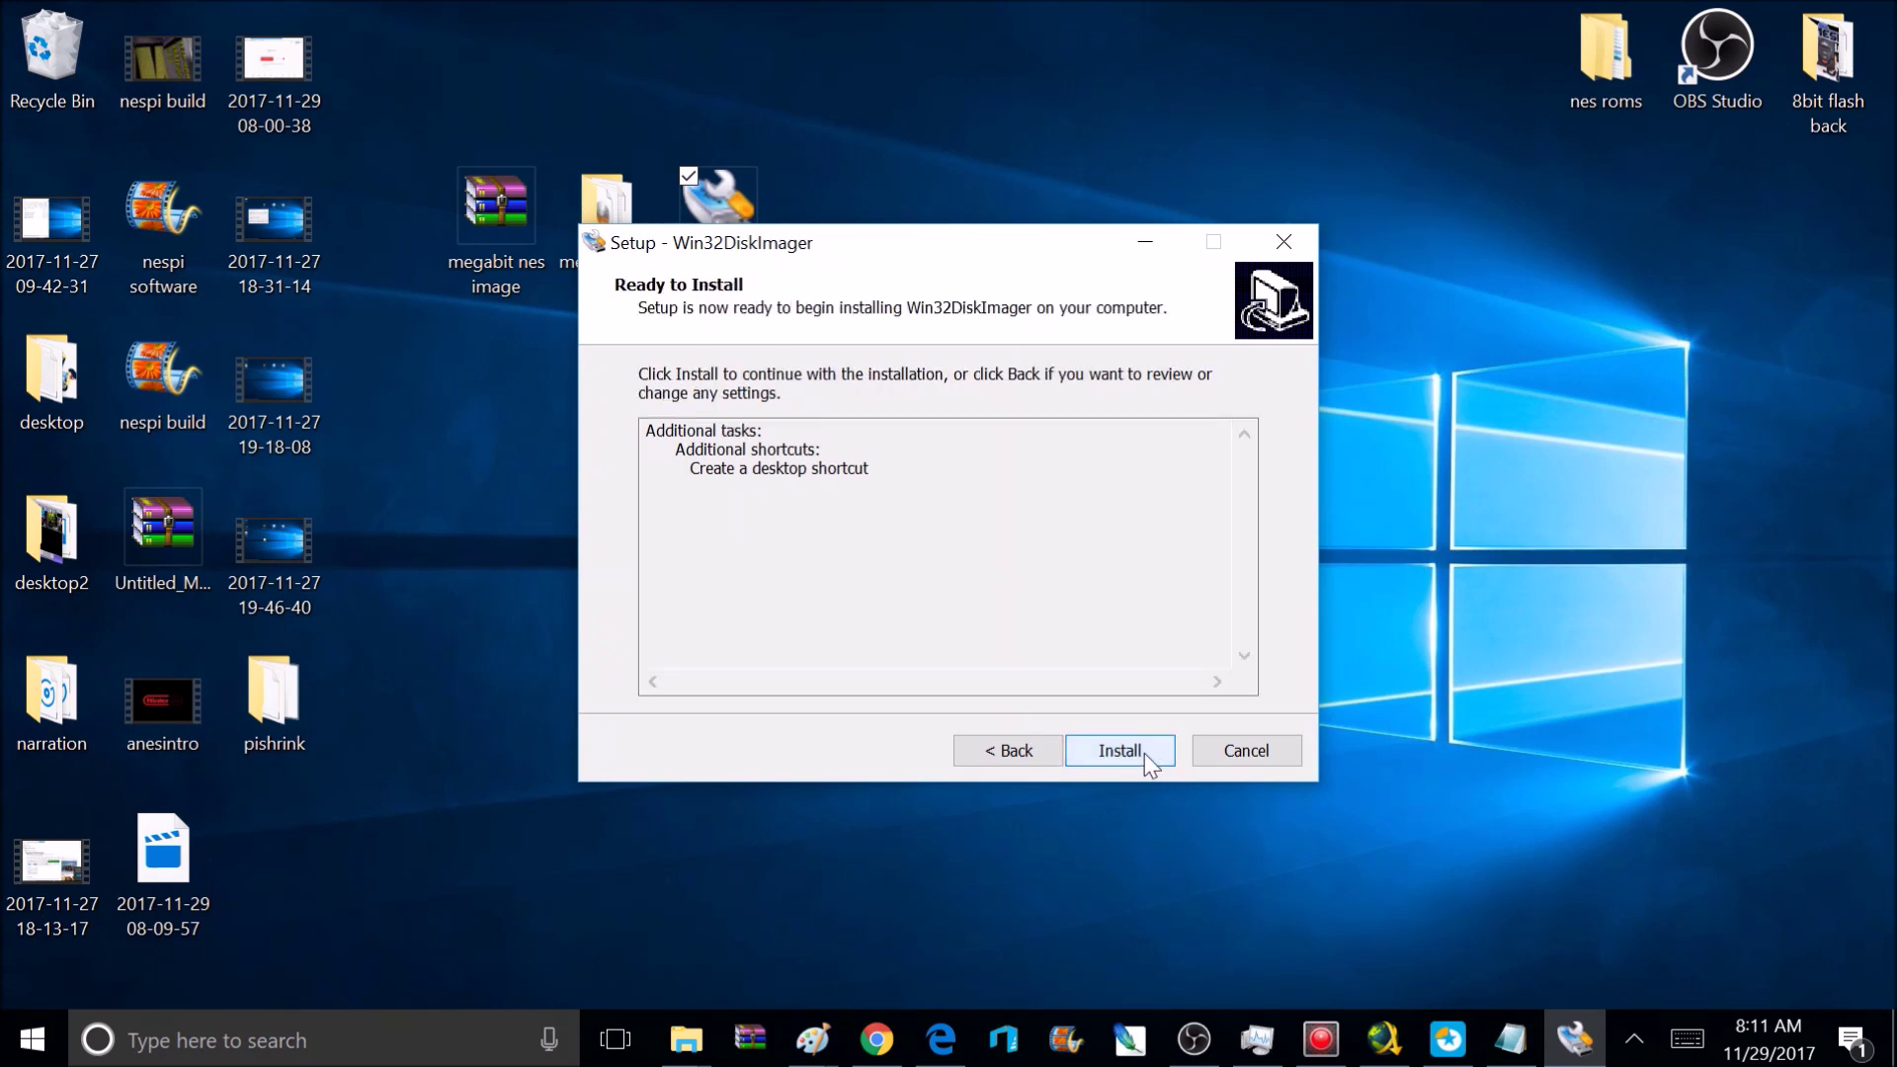
left_click(1144, 753)
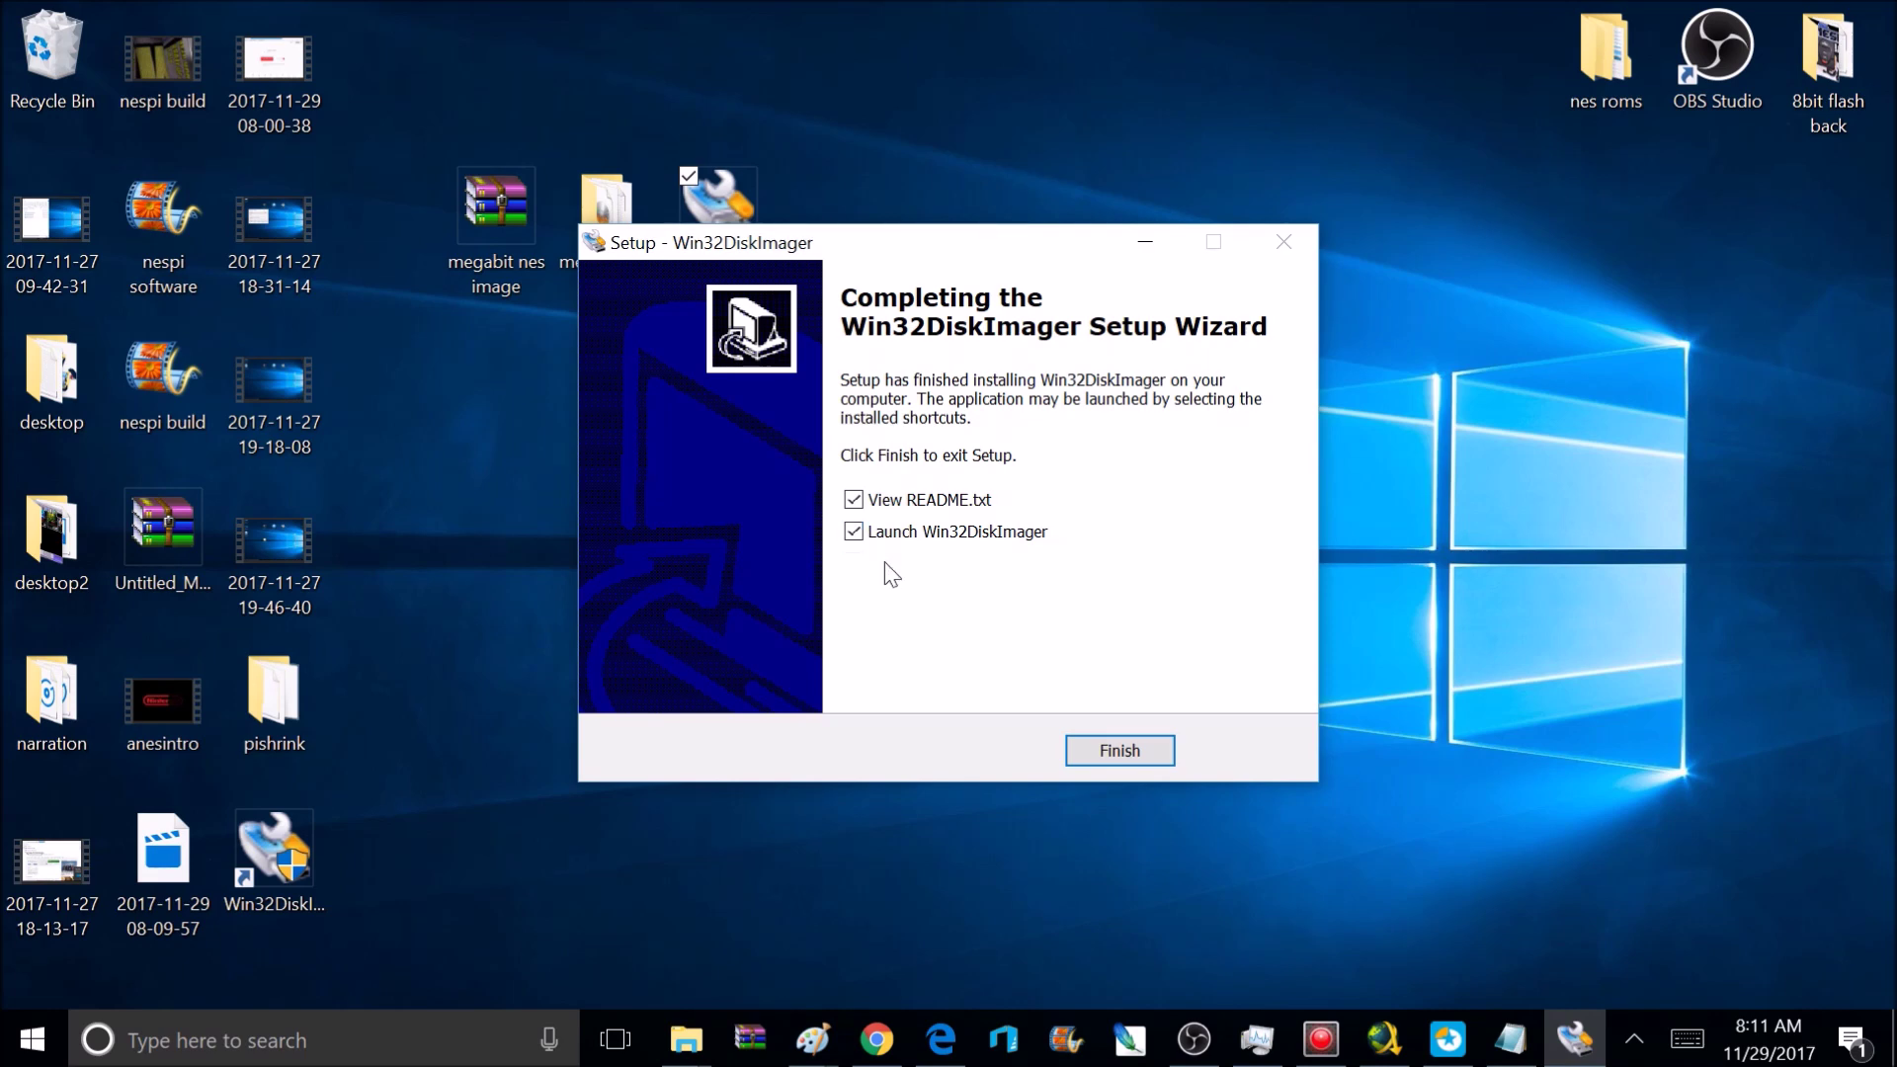
left_click(1139, 760)
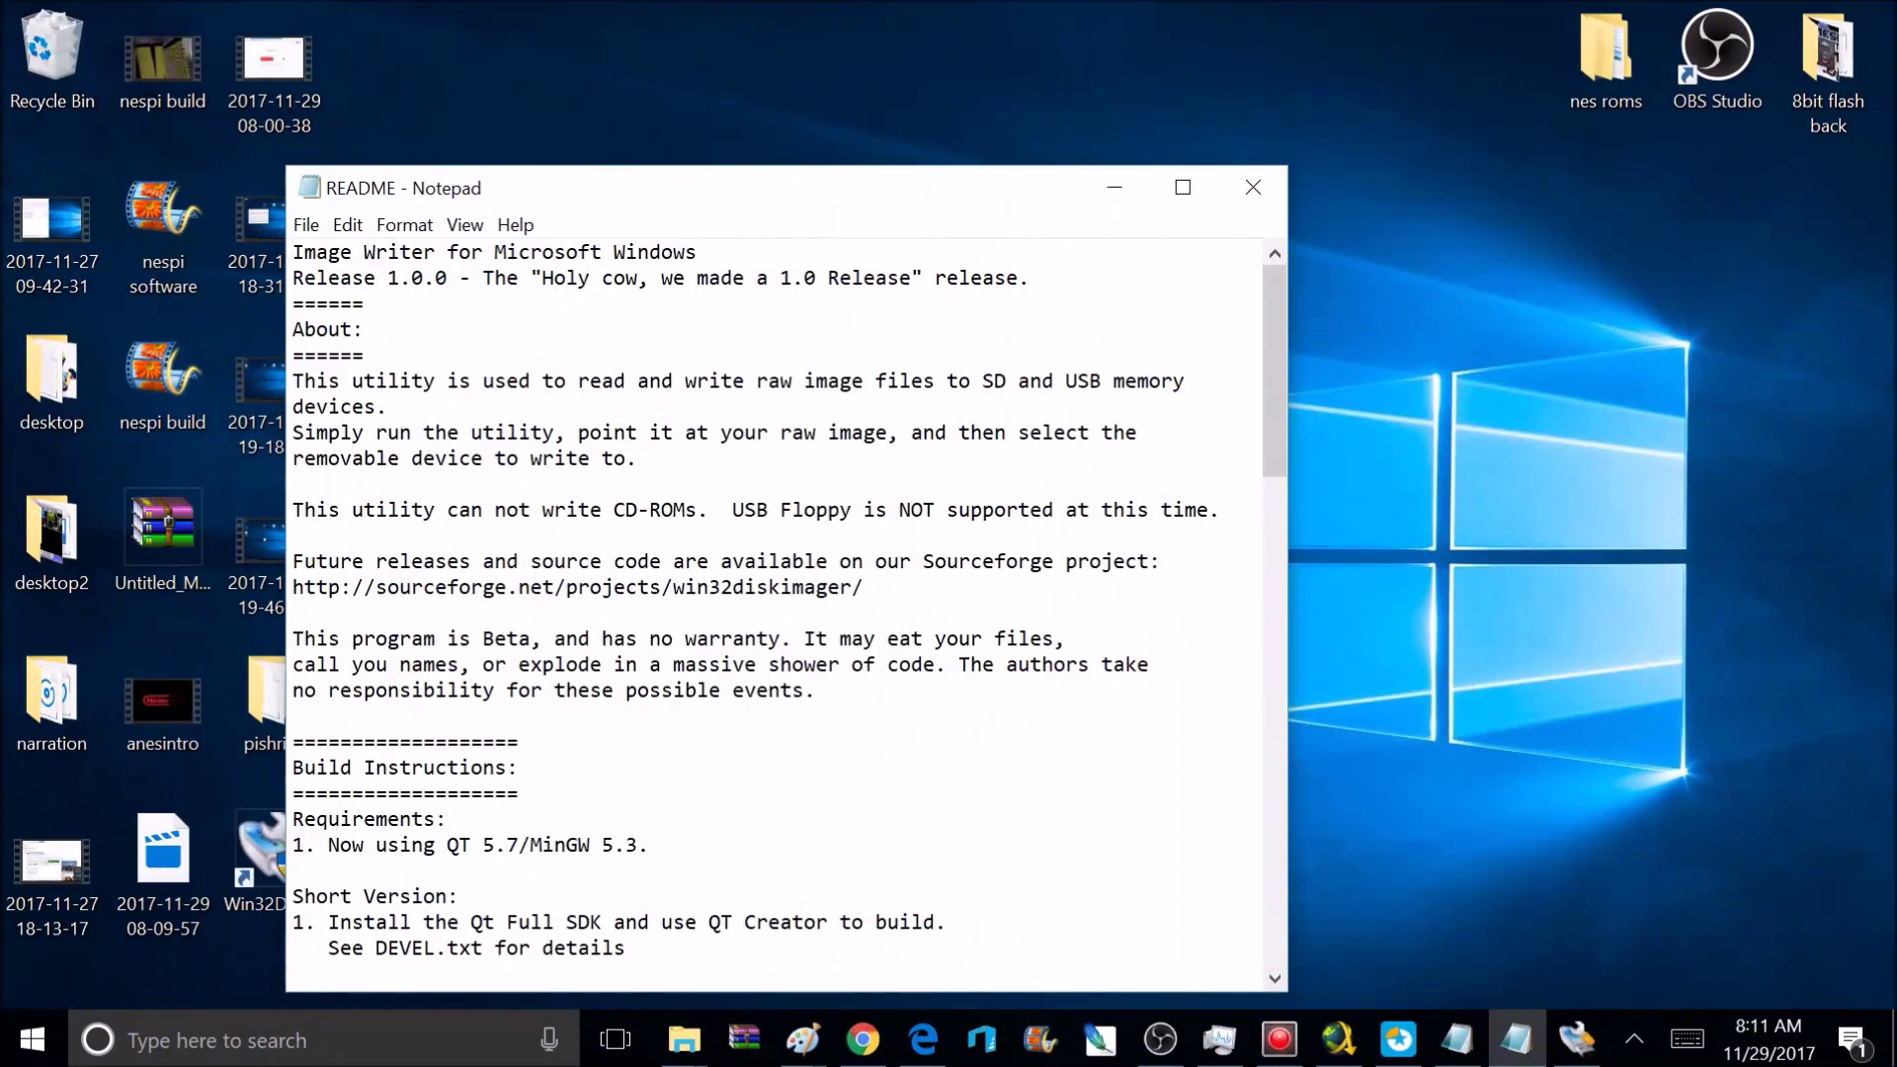
left_click(1252, 187)
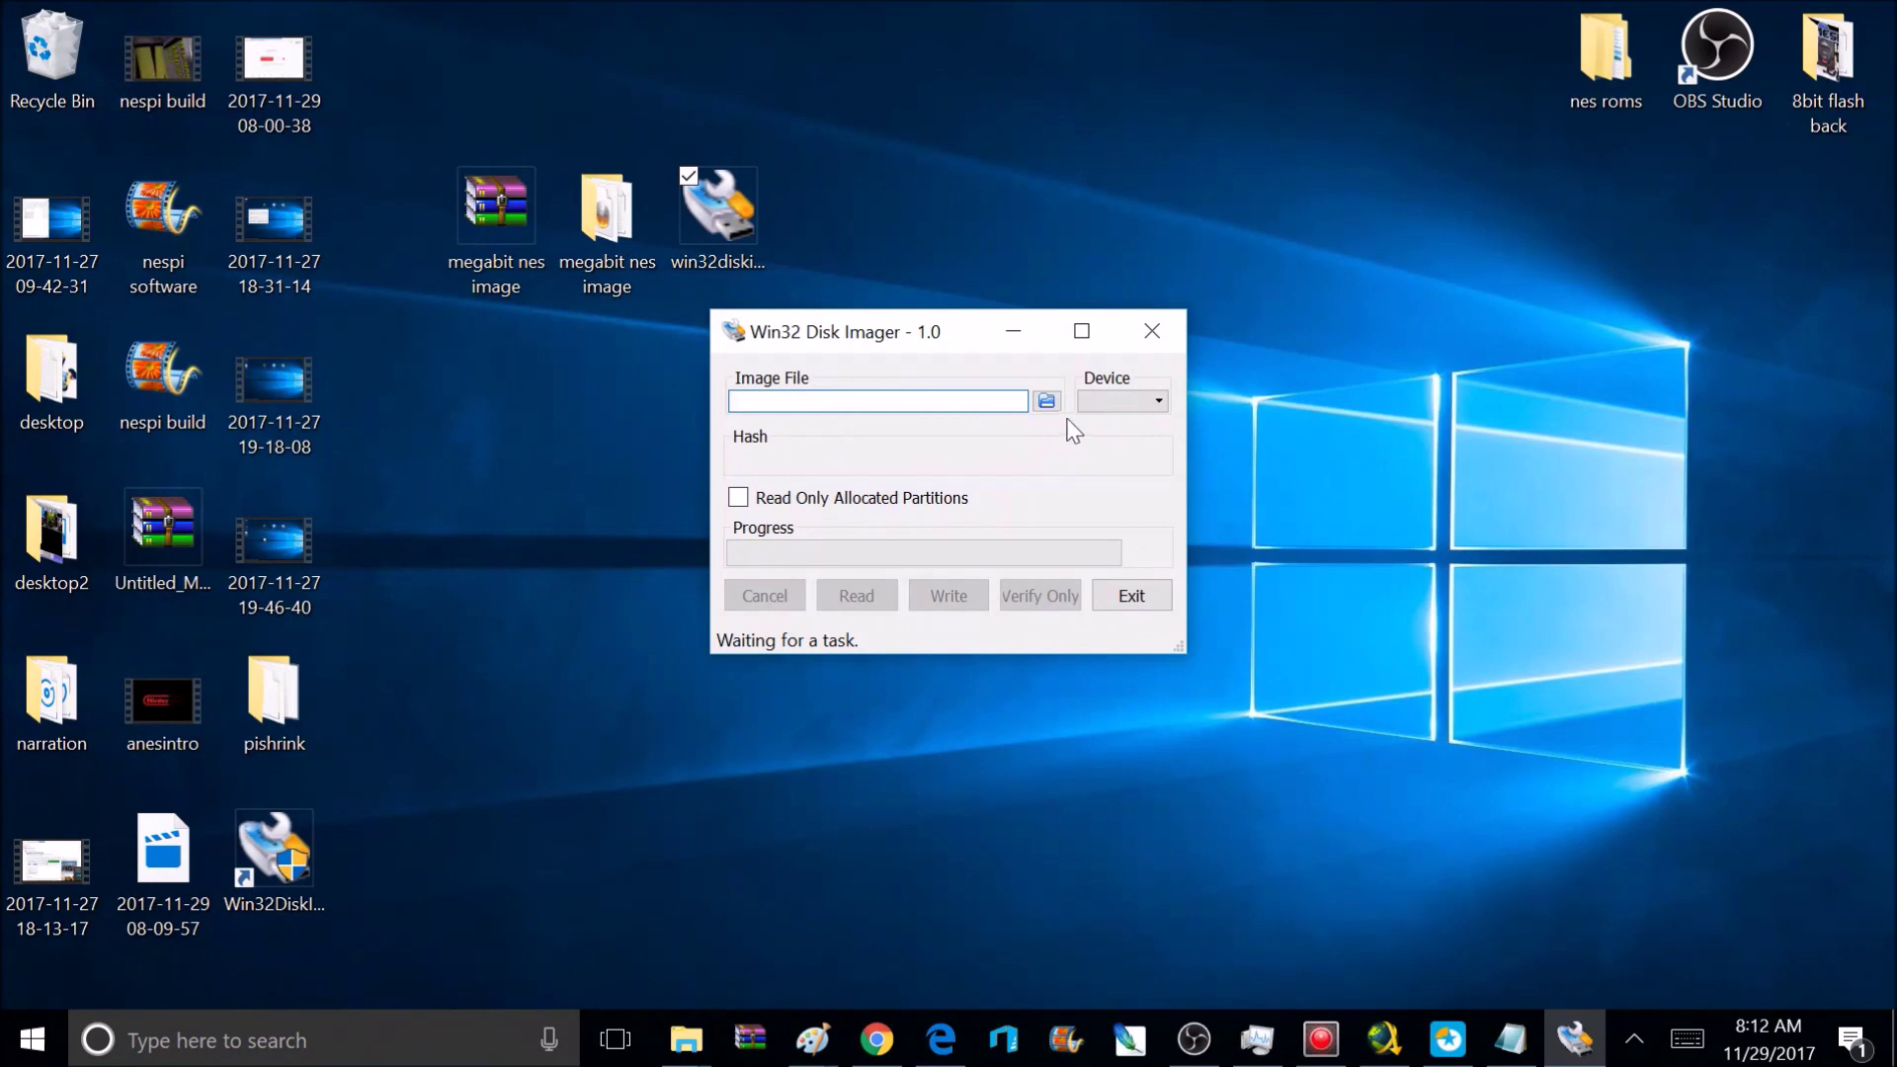
left_click(1163, 341)
Move the Win32DiskImager installer to the Recycle Bin and place the program's shortcut beside the megabit nes image folder
left_click_drag(259, 876, 885, 233)
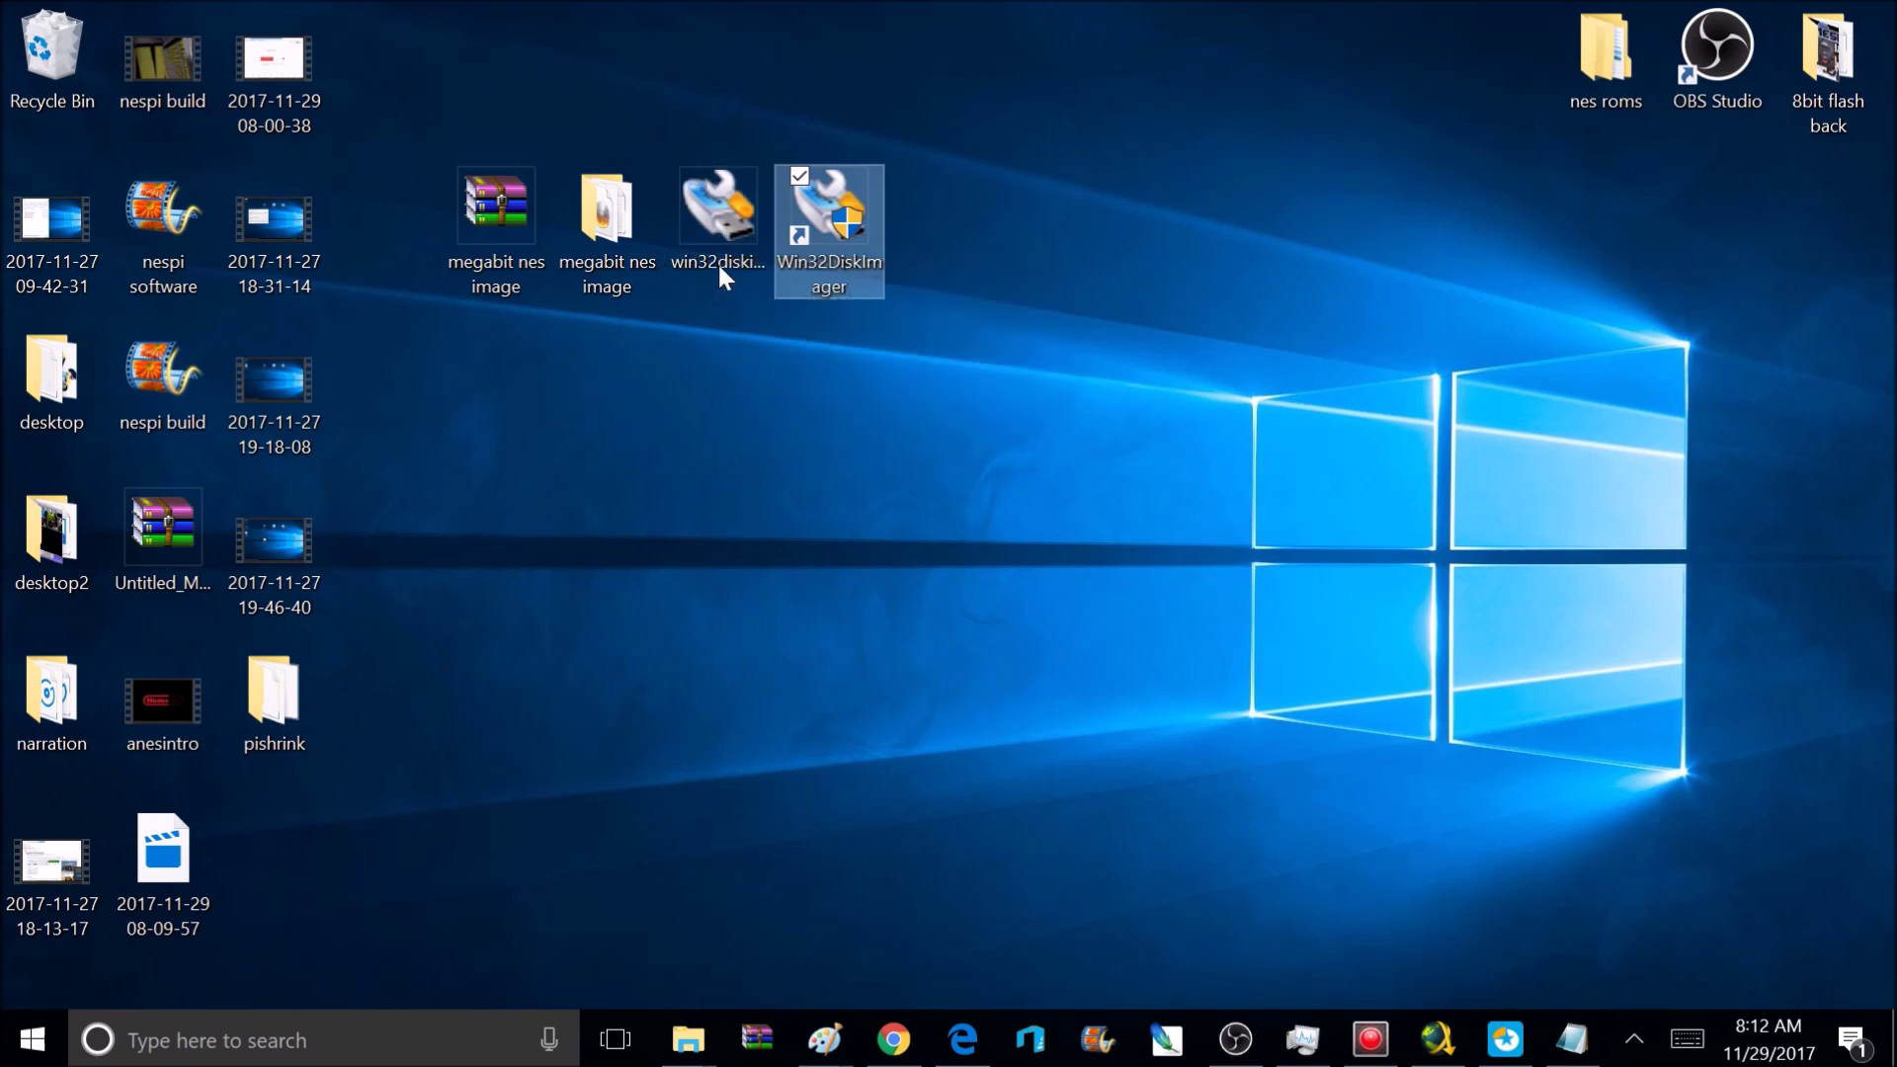
left_click_drag(721, 221, 68, 97)
left_click_drag(814, 237, 761, 260)
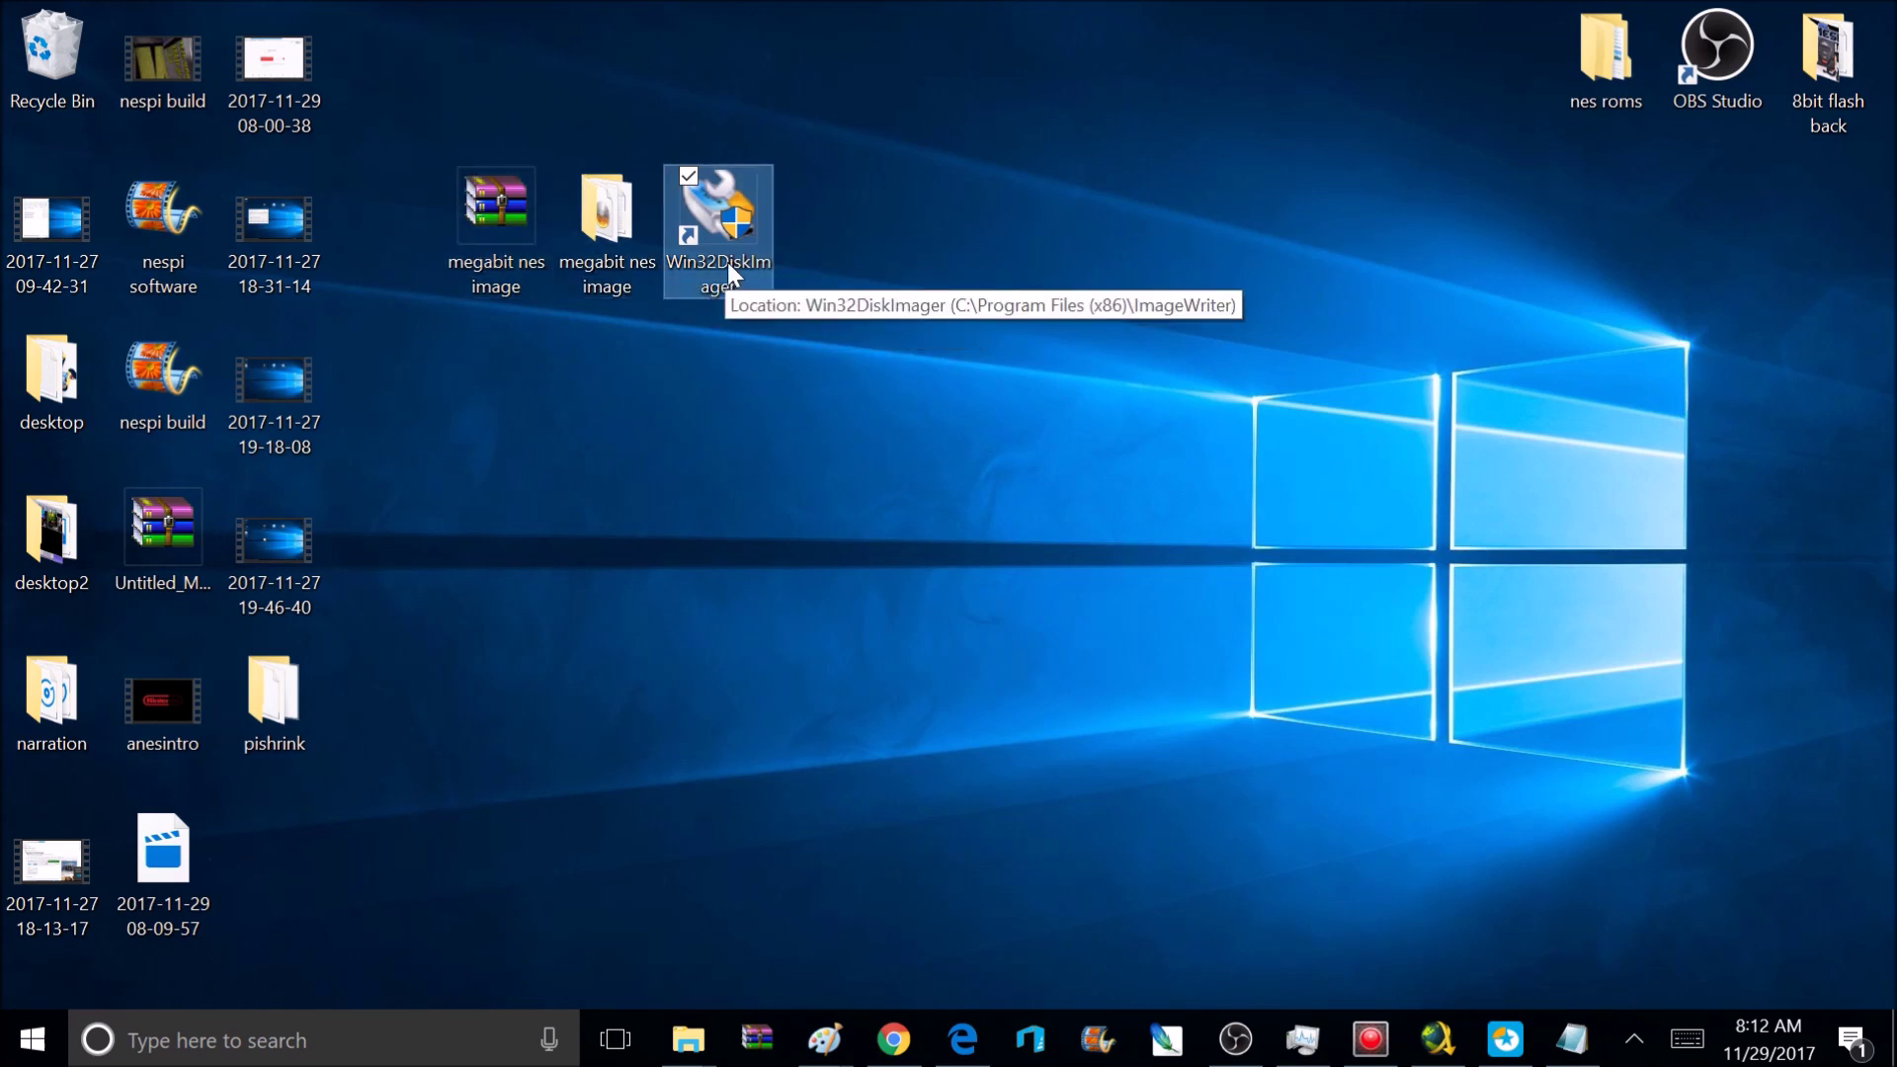
Launch Win32 Disk Imager with permission to make changes and load megabitnespi from the desktop's megabit nes image folder as the image file
double_click(727, 263)
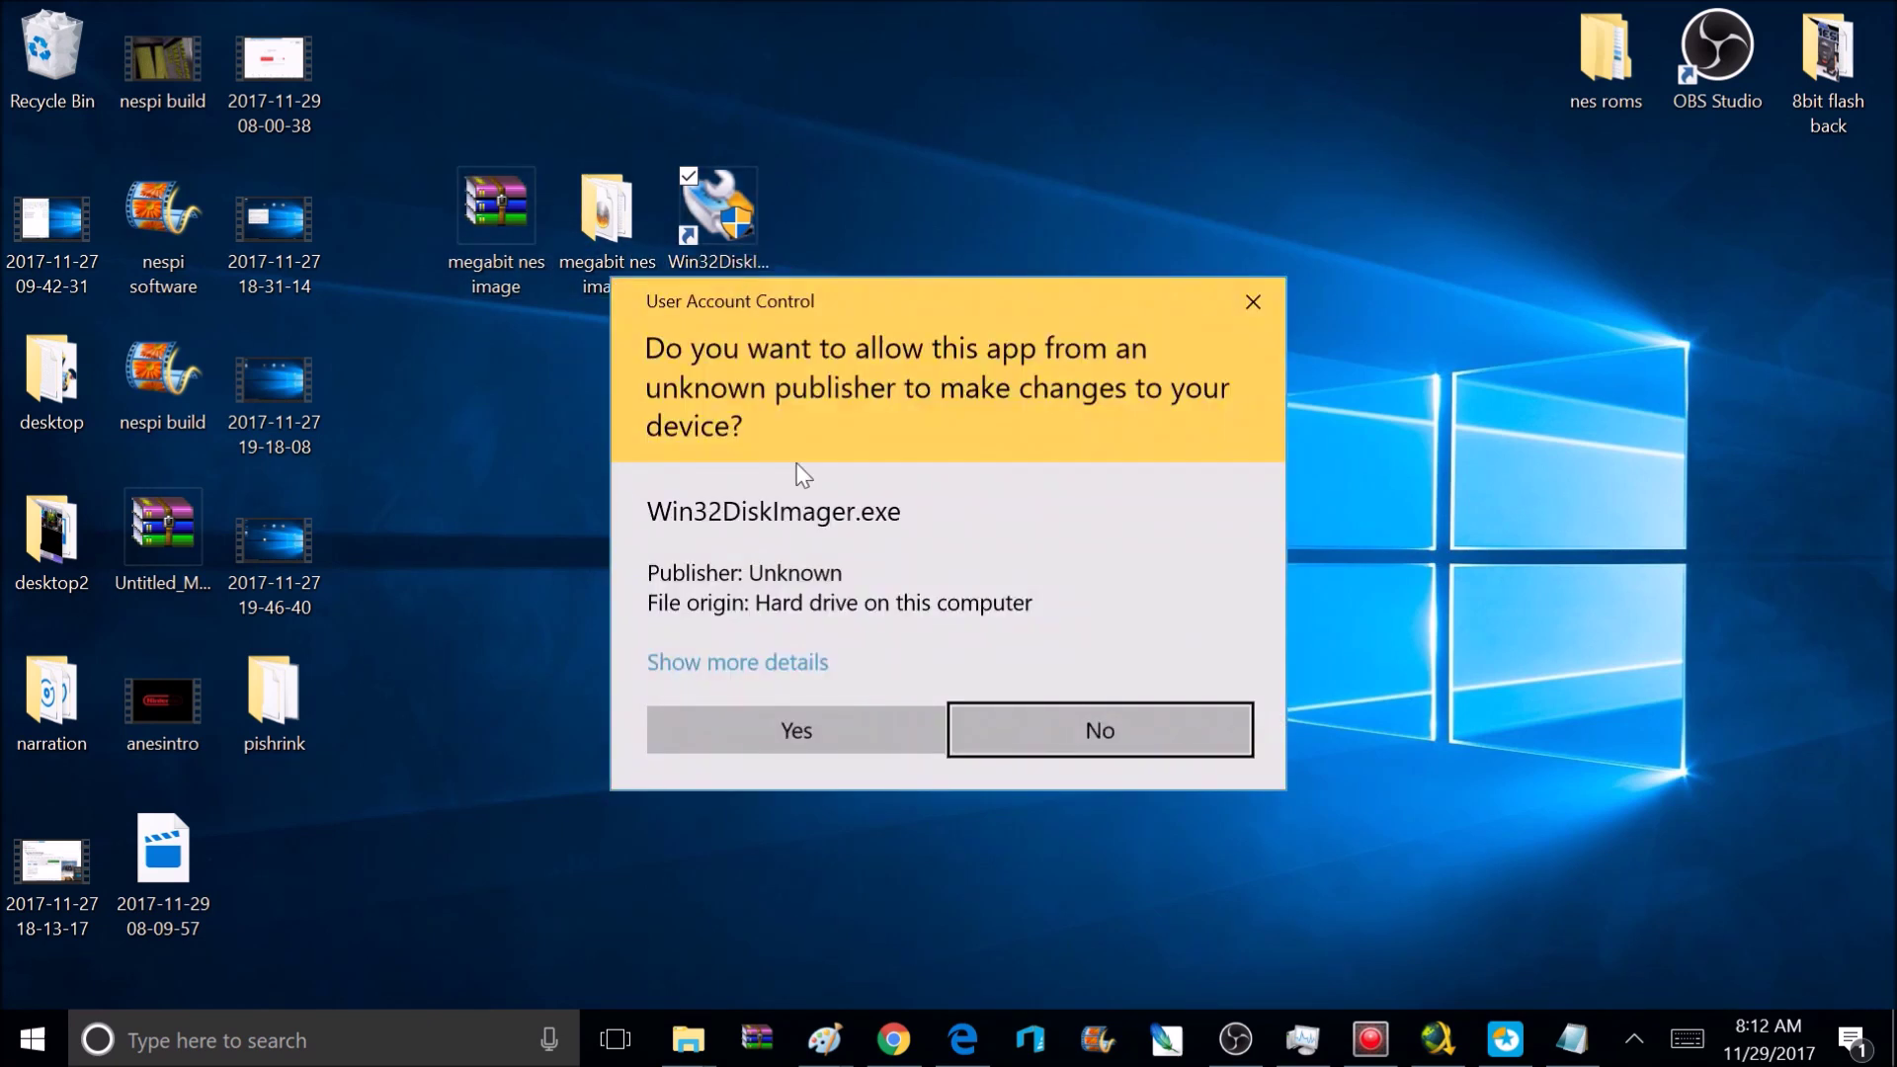
left_click(816, 729)
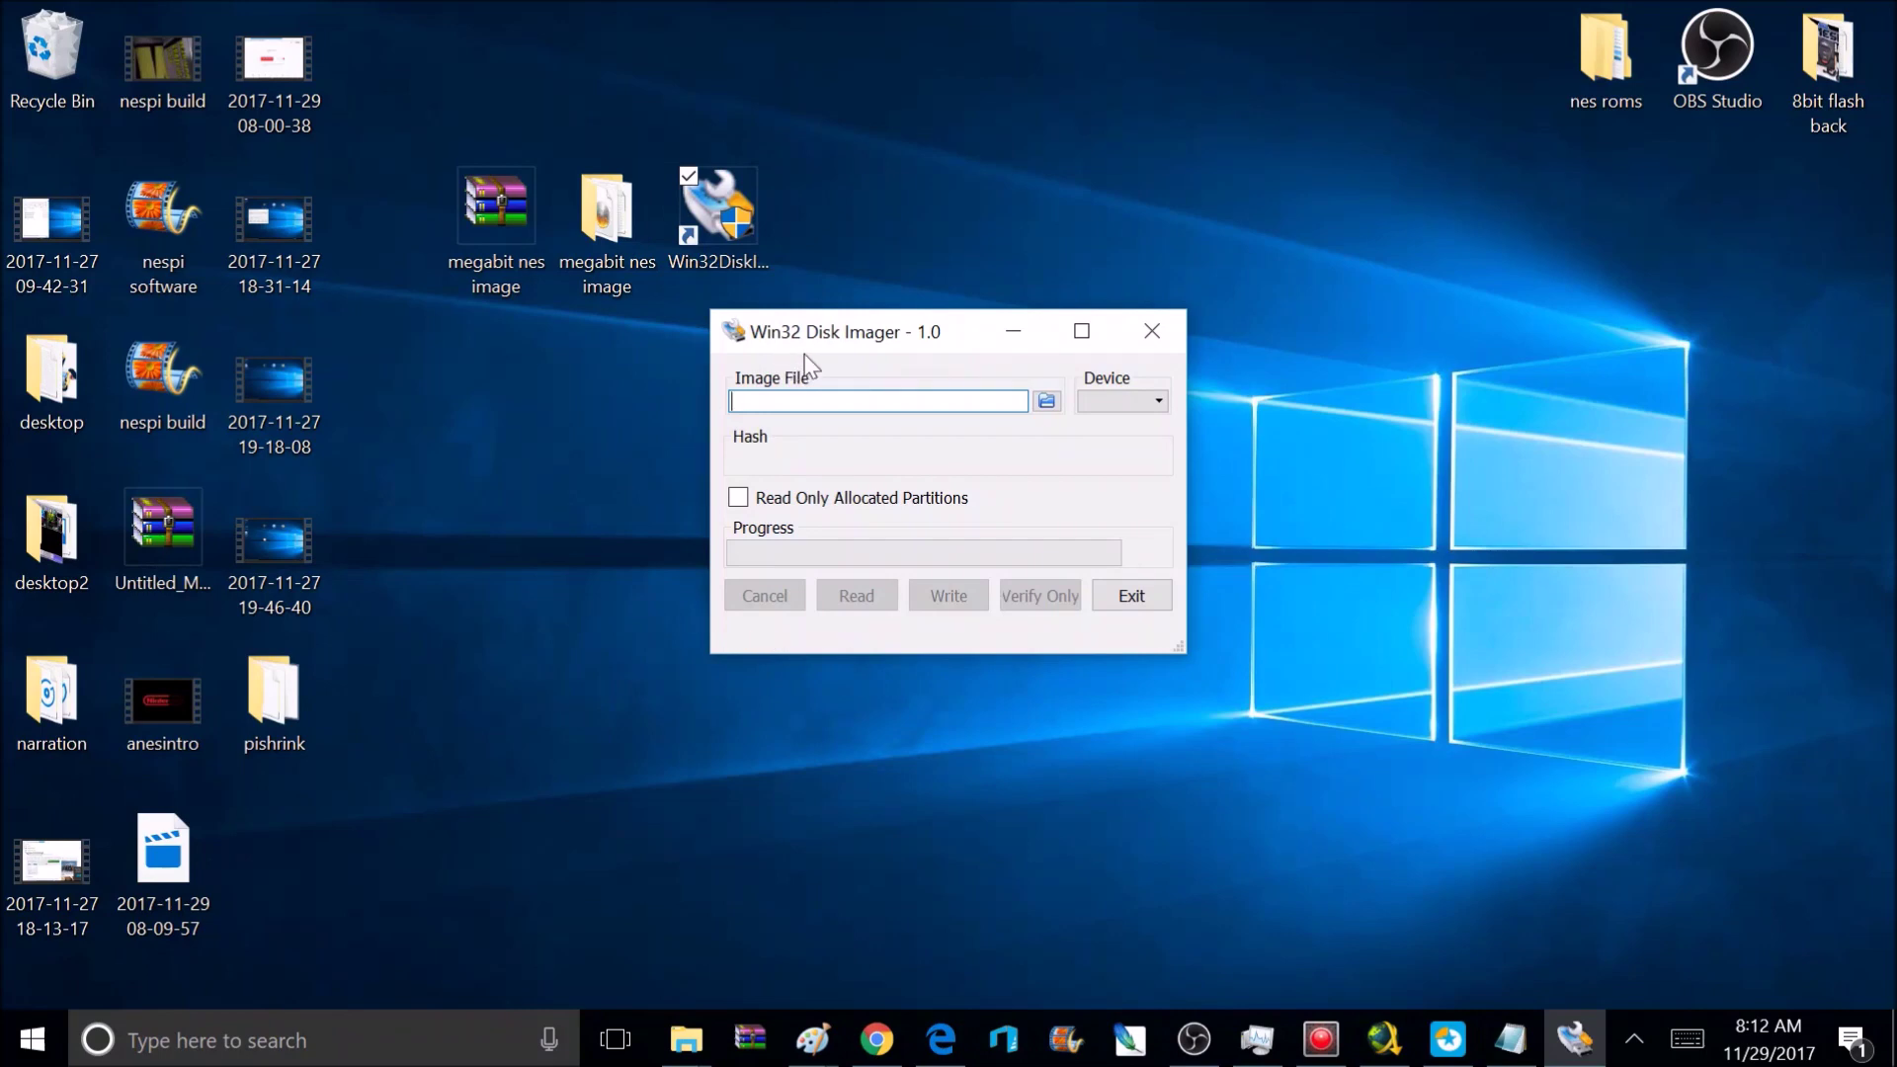
left_click(1044, 405)
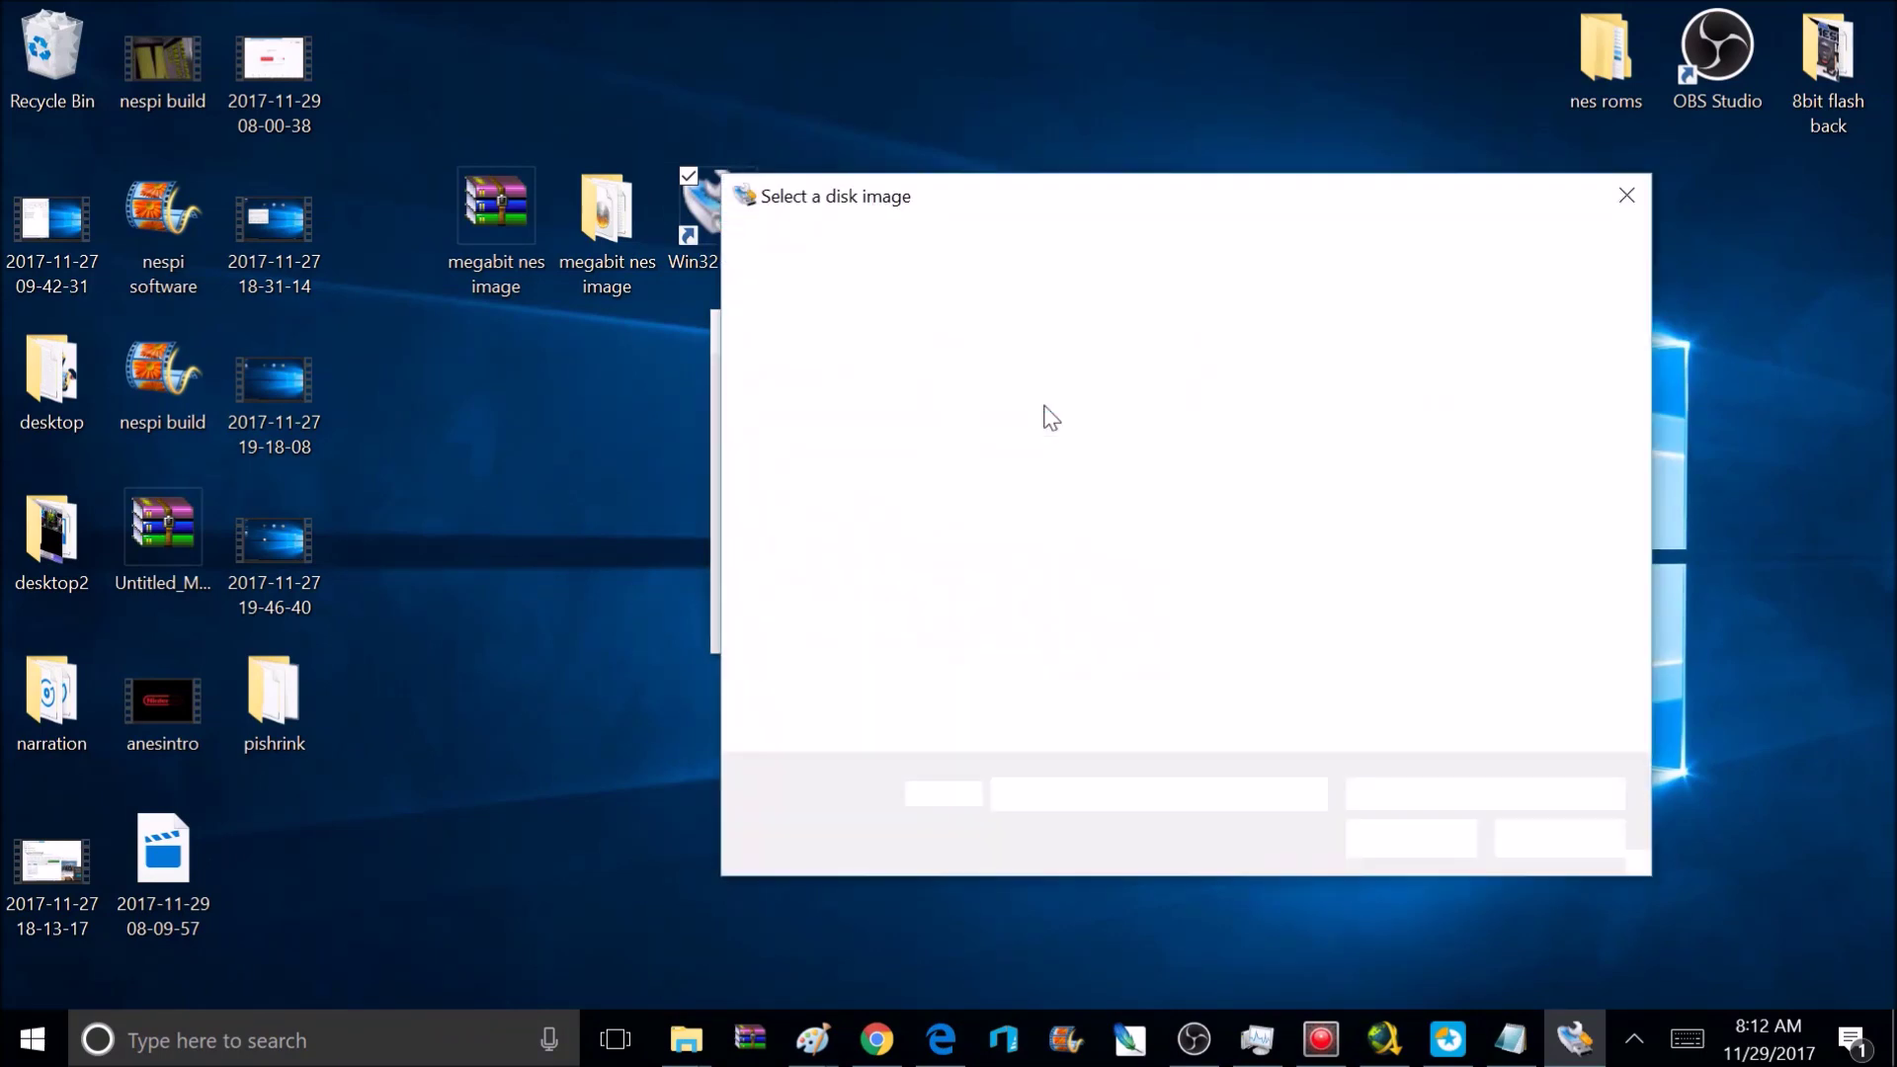
scroll(867, 500, "down", 1)
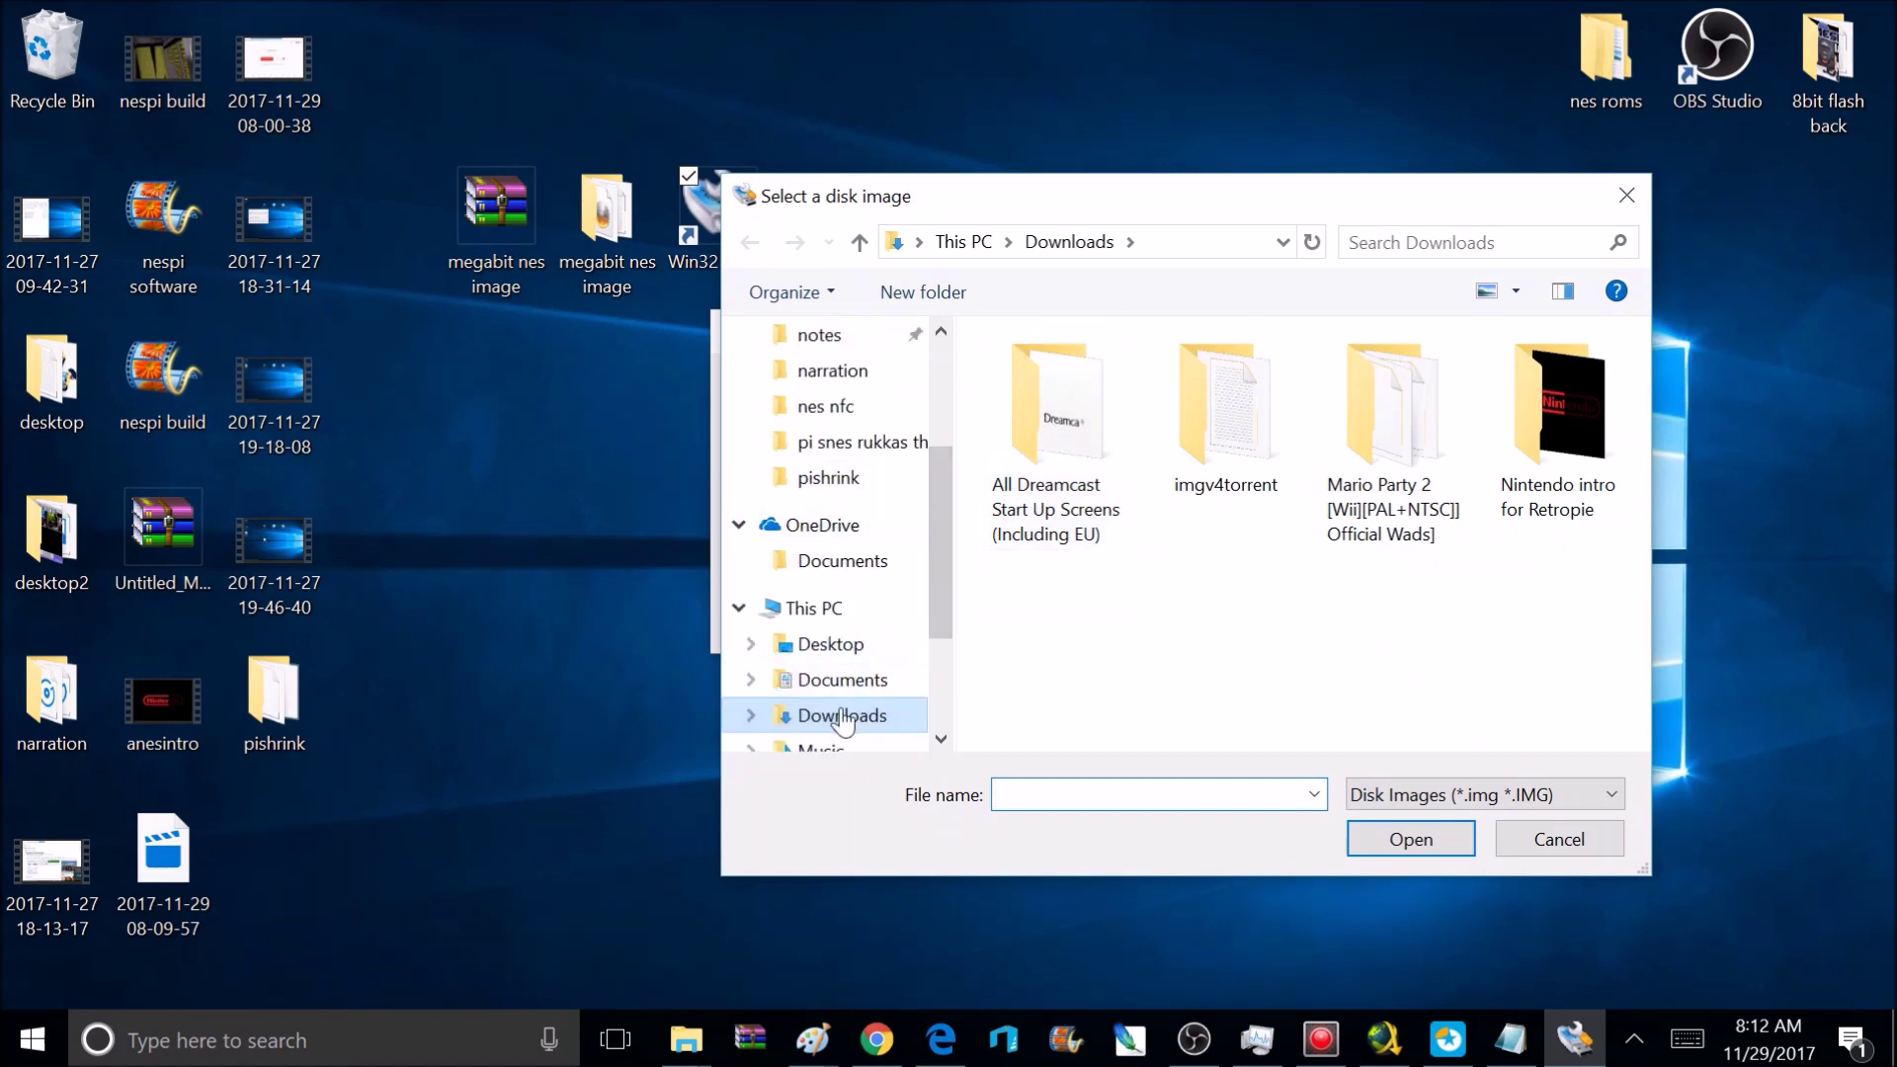
left_click(857, 644)
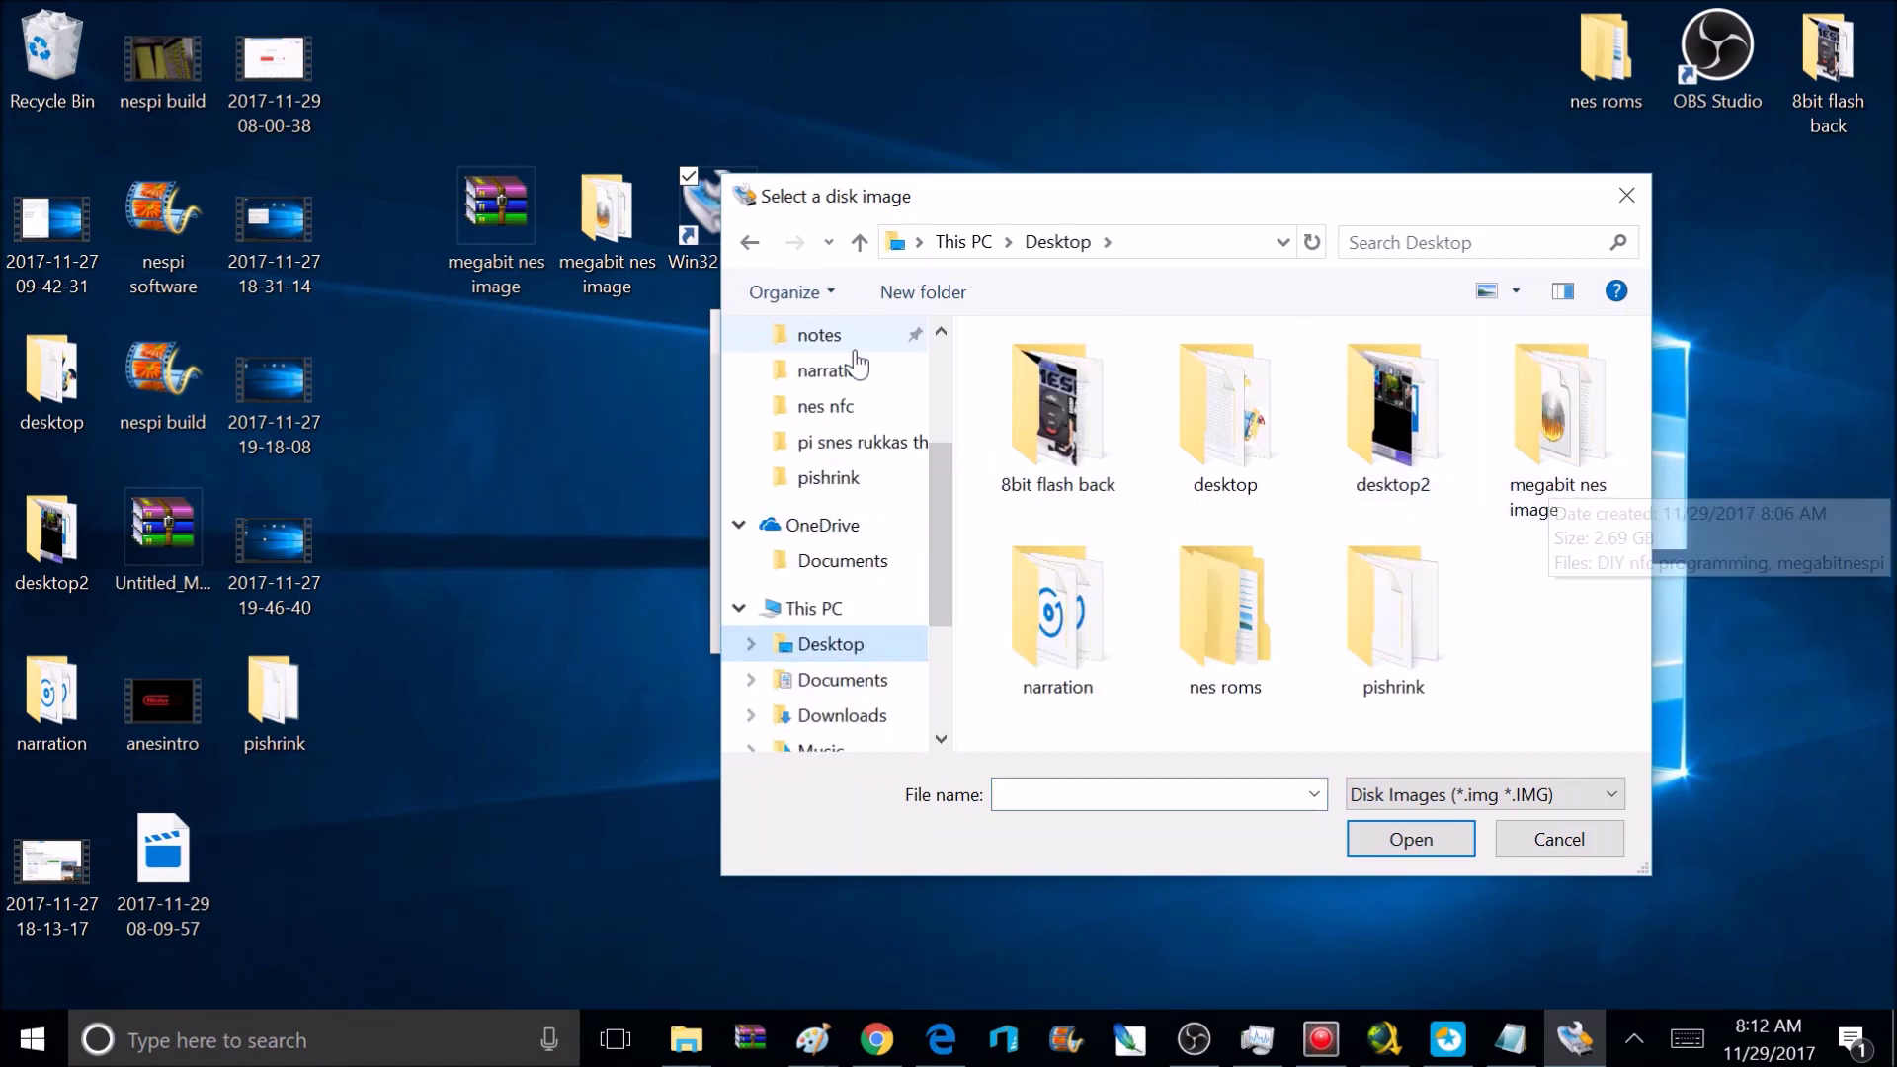
double_click(1526, 431)
left_click(1087, 391)
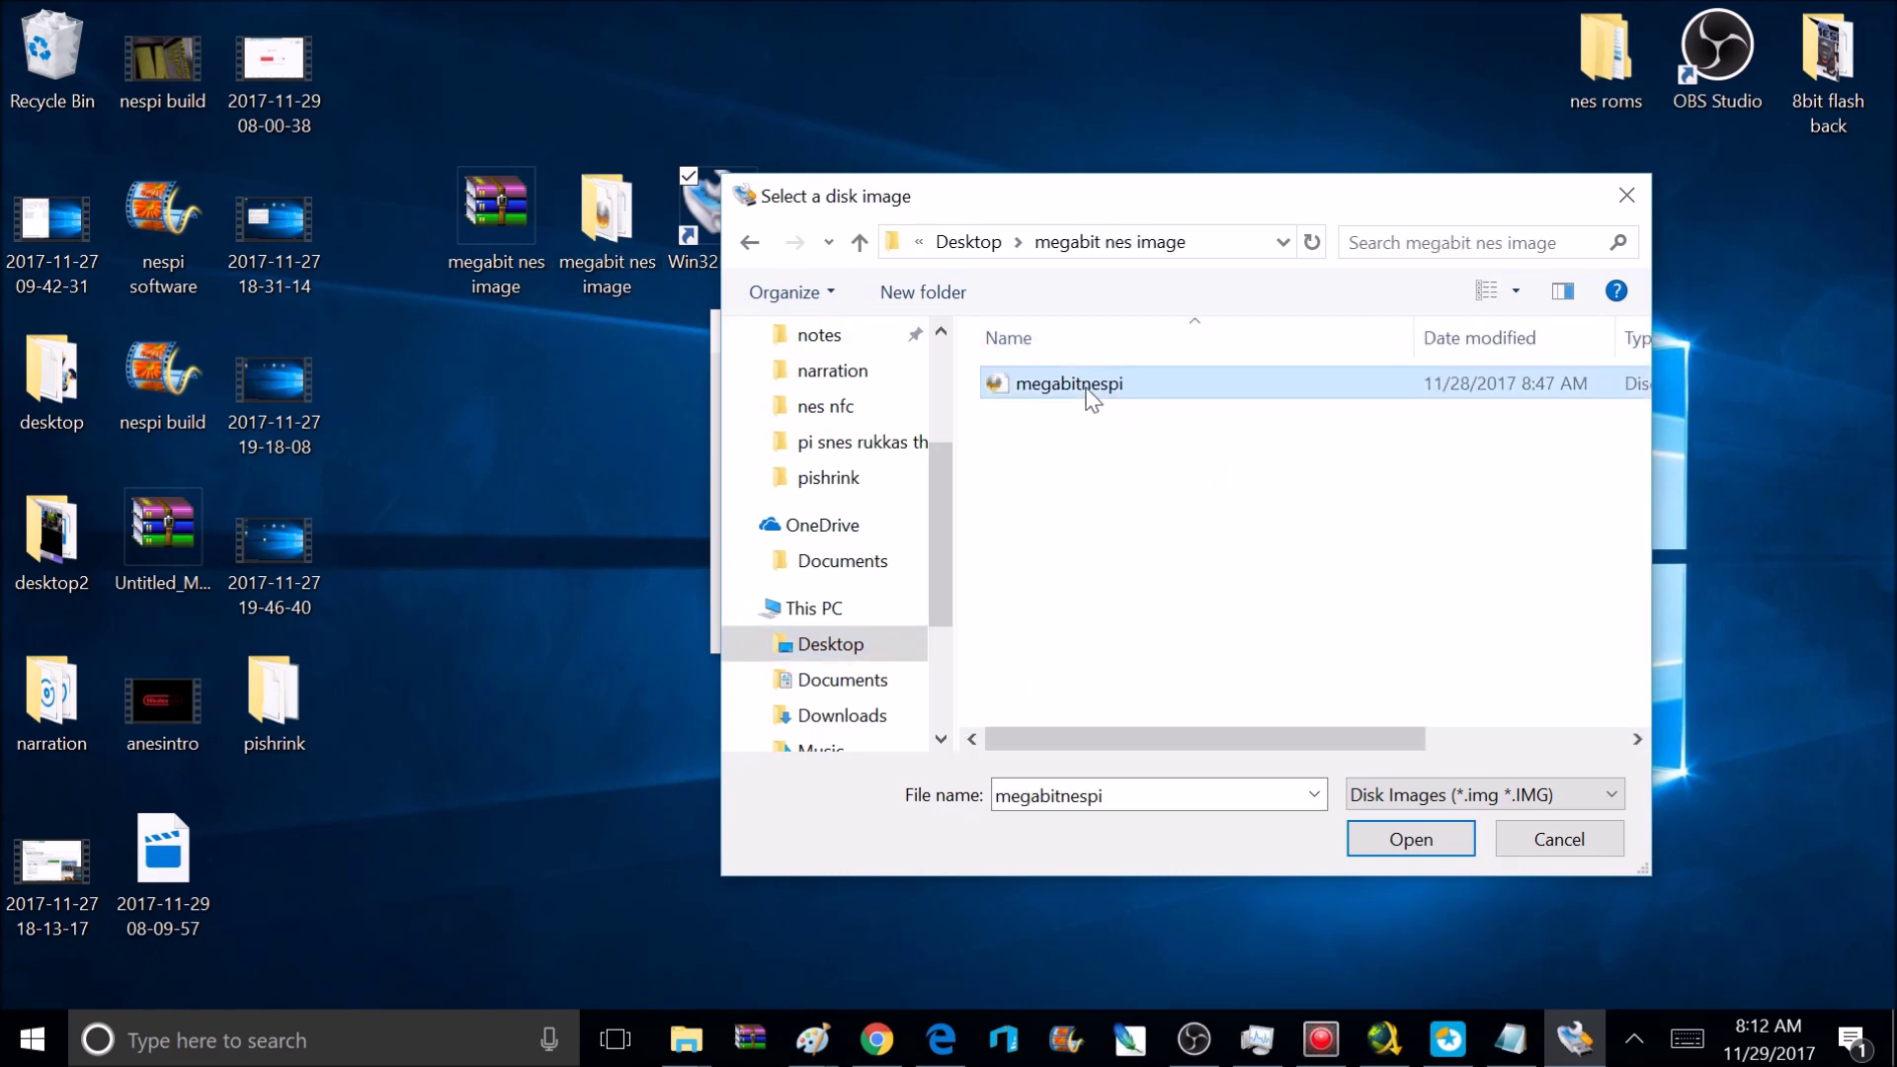
left_click(1411, 840)
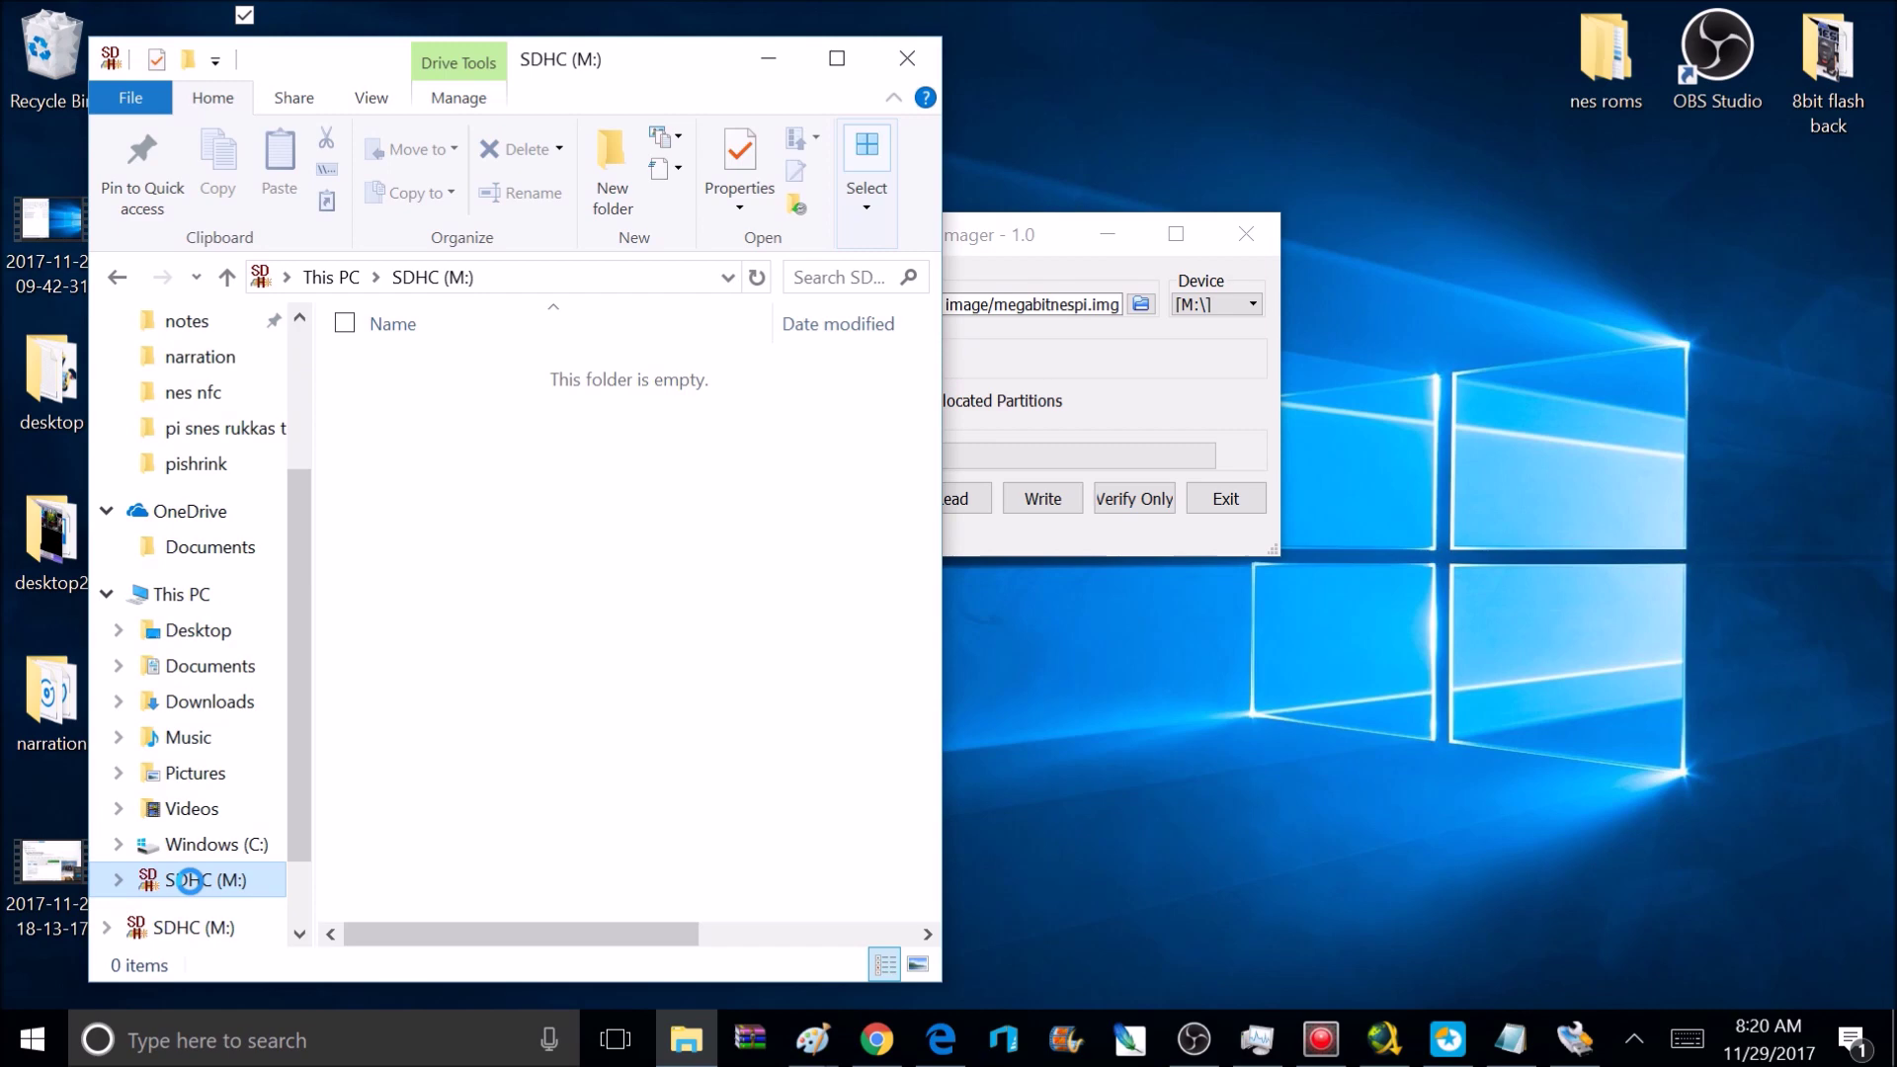
Quick-format the SDHC (M:) card as FAT32 with the volume label Megabit and close the format dialogs
right_click(188, 879)
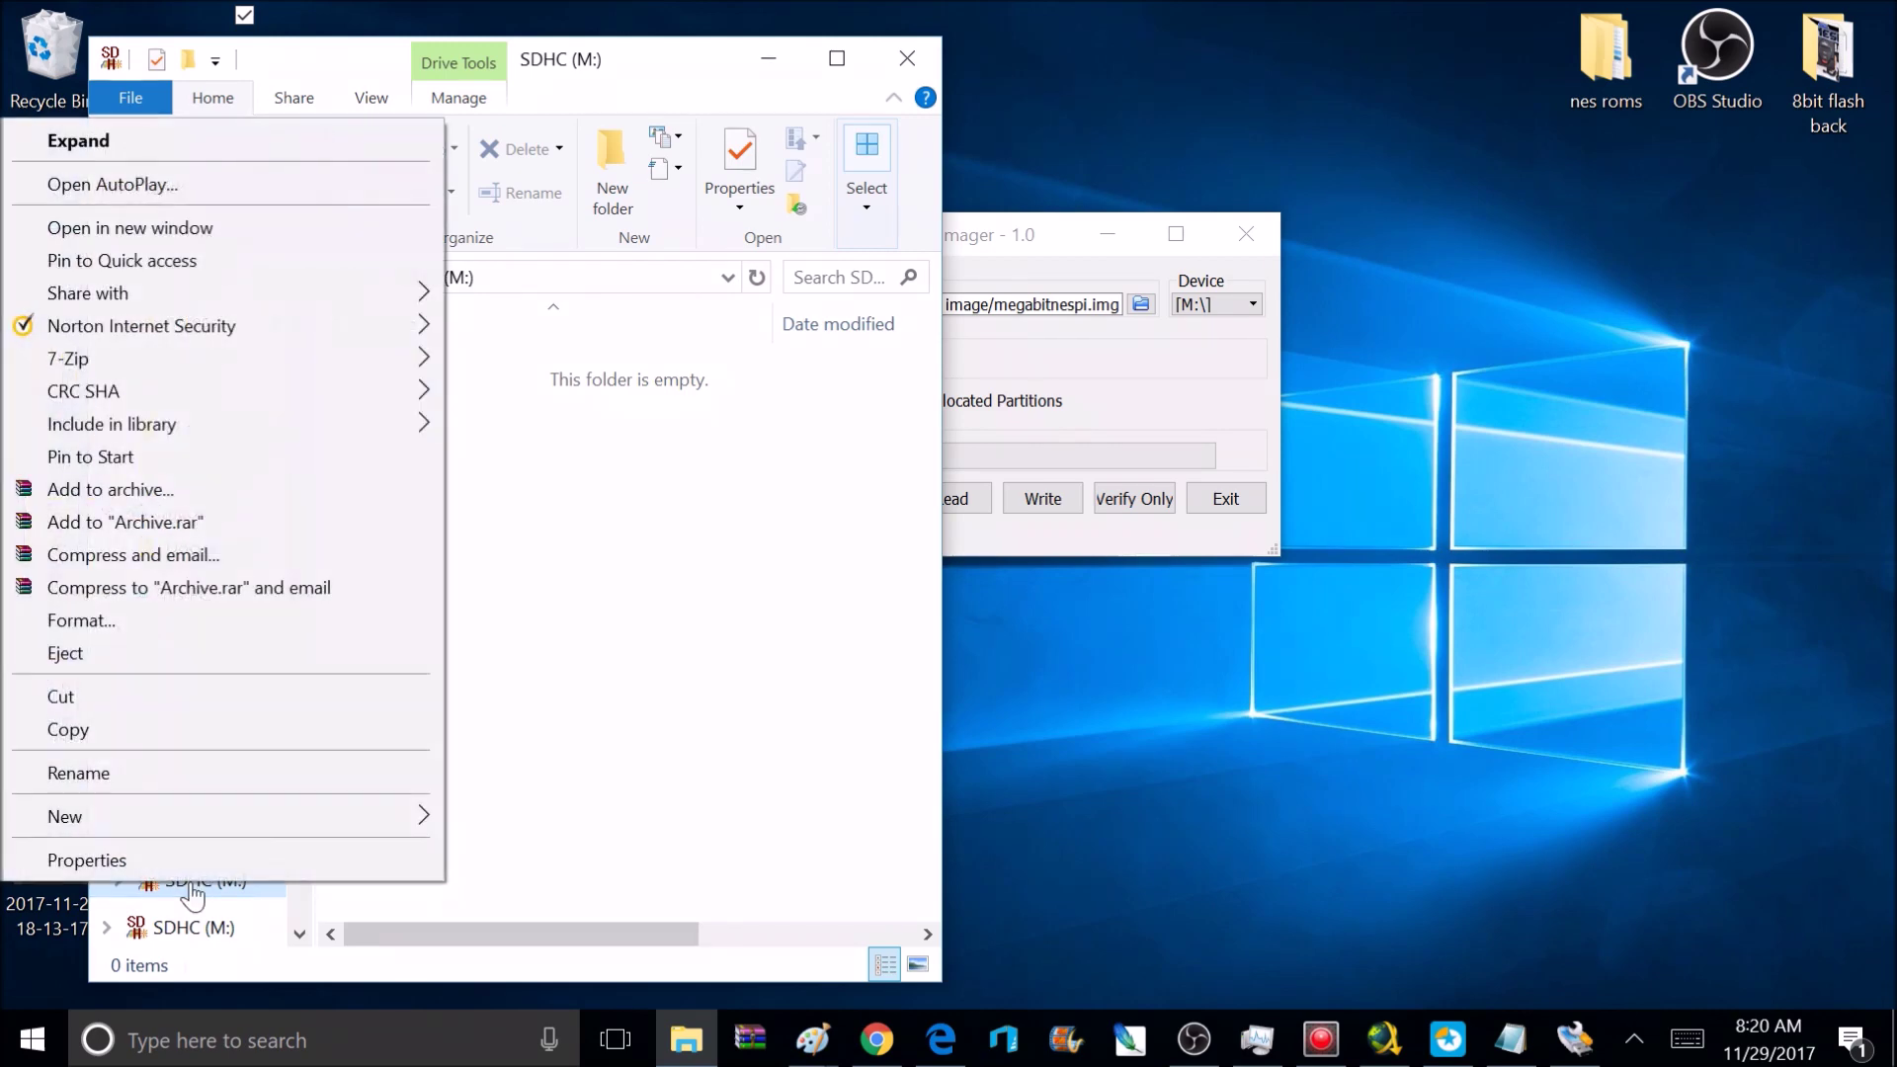
left_click(181, 622)
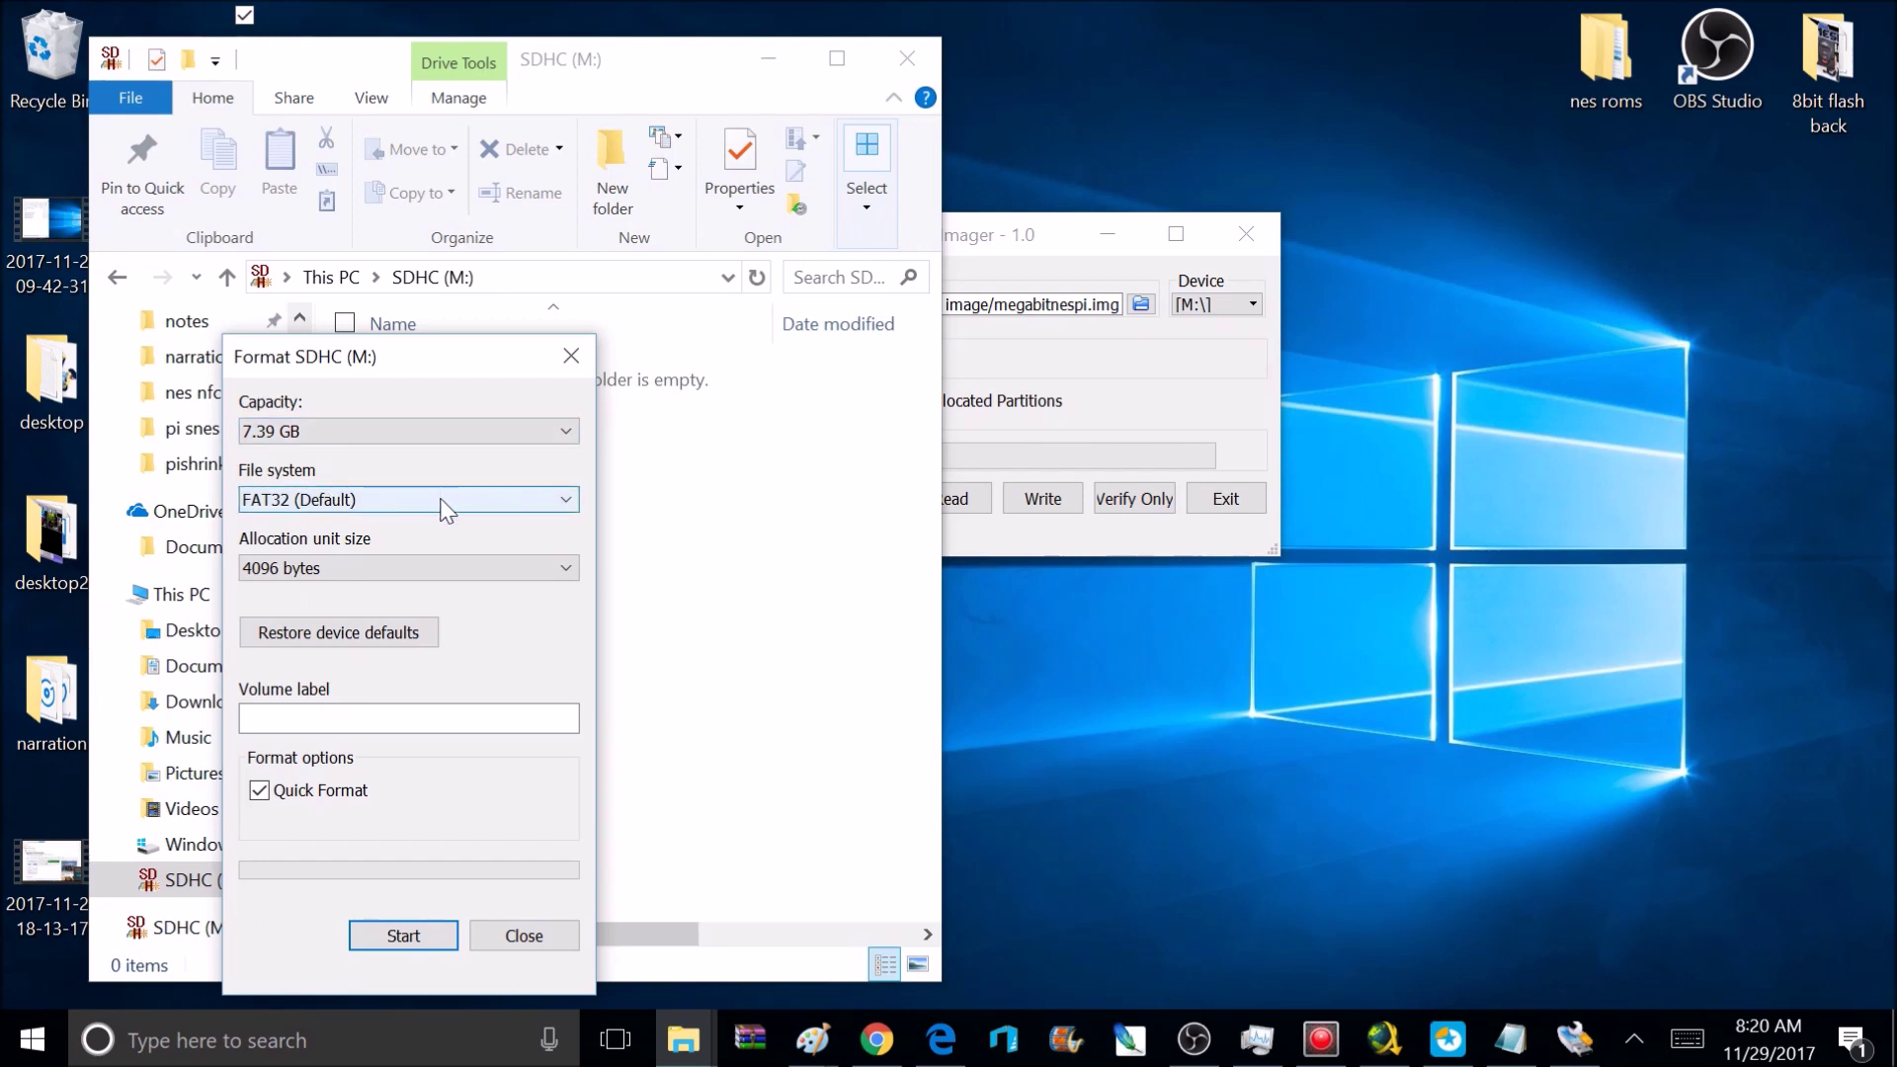
left_click(483, 718)
type("Megabit")
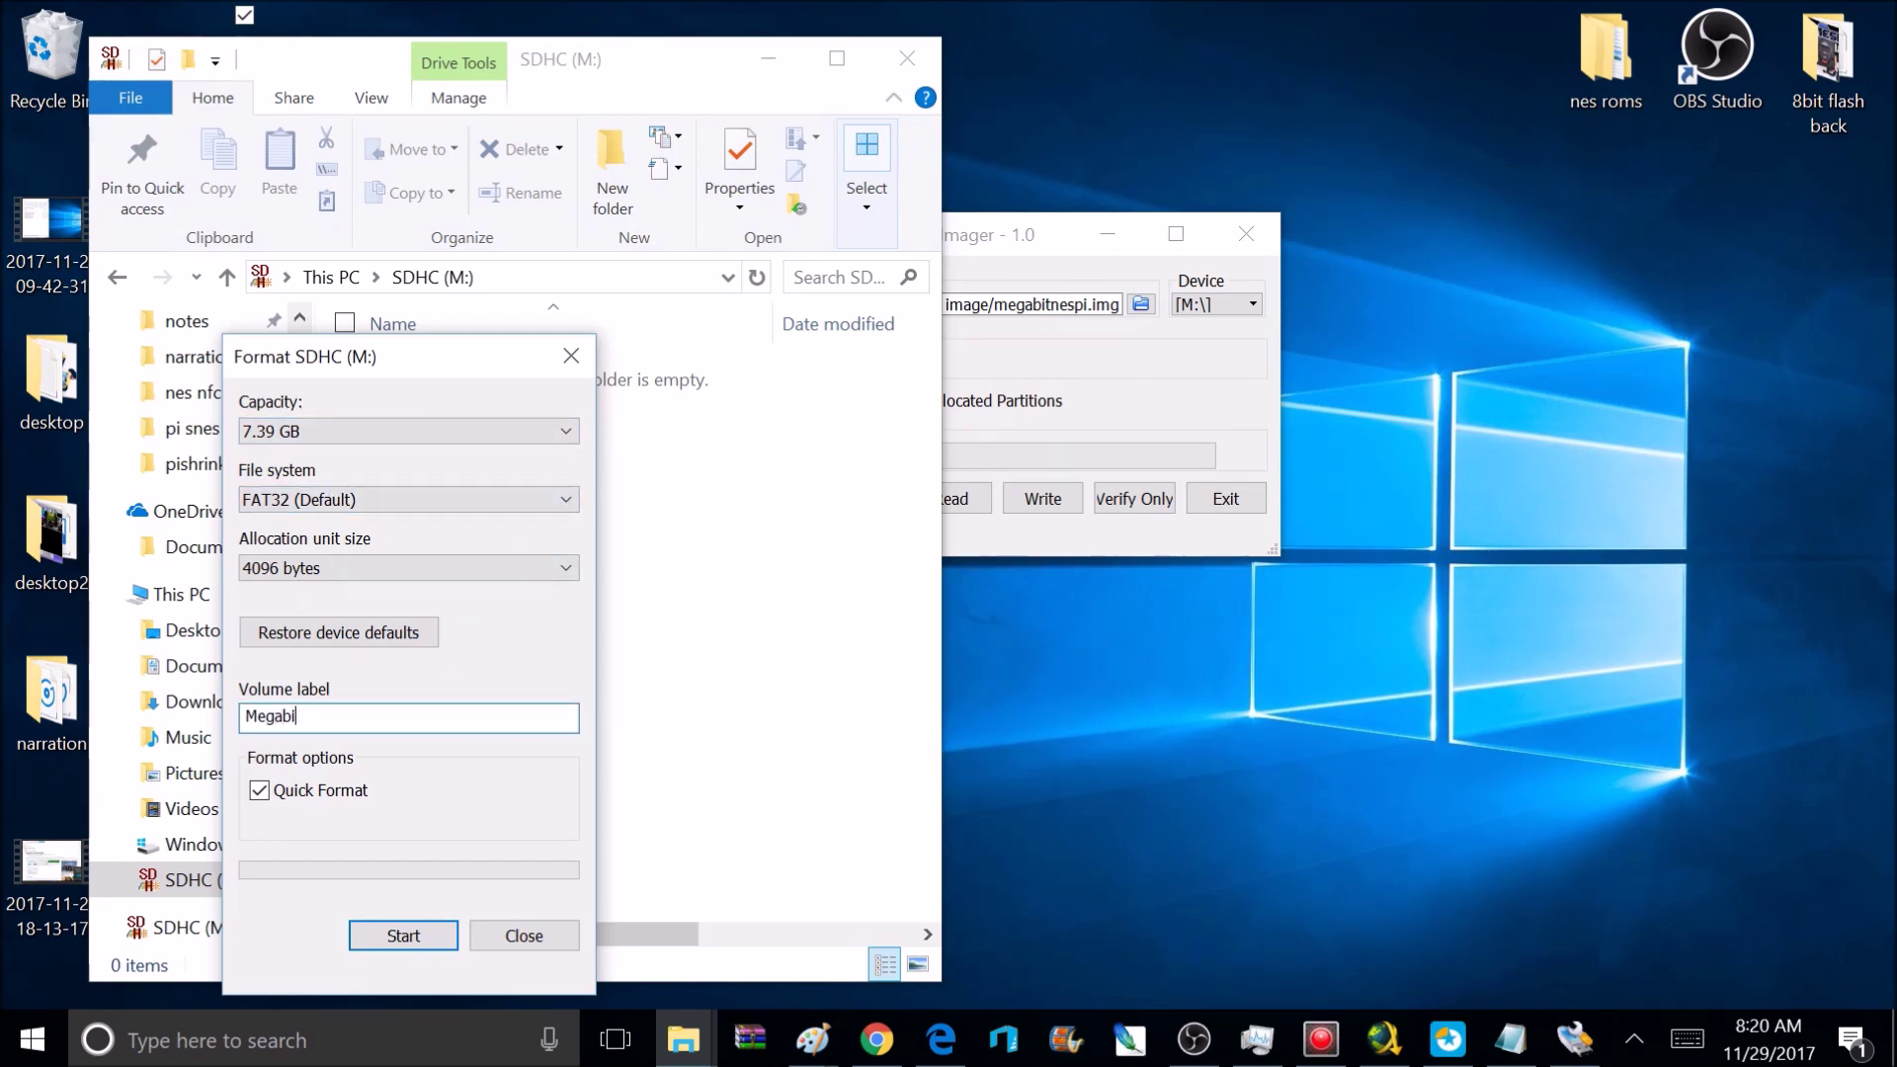
left_click(416, 943)
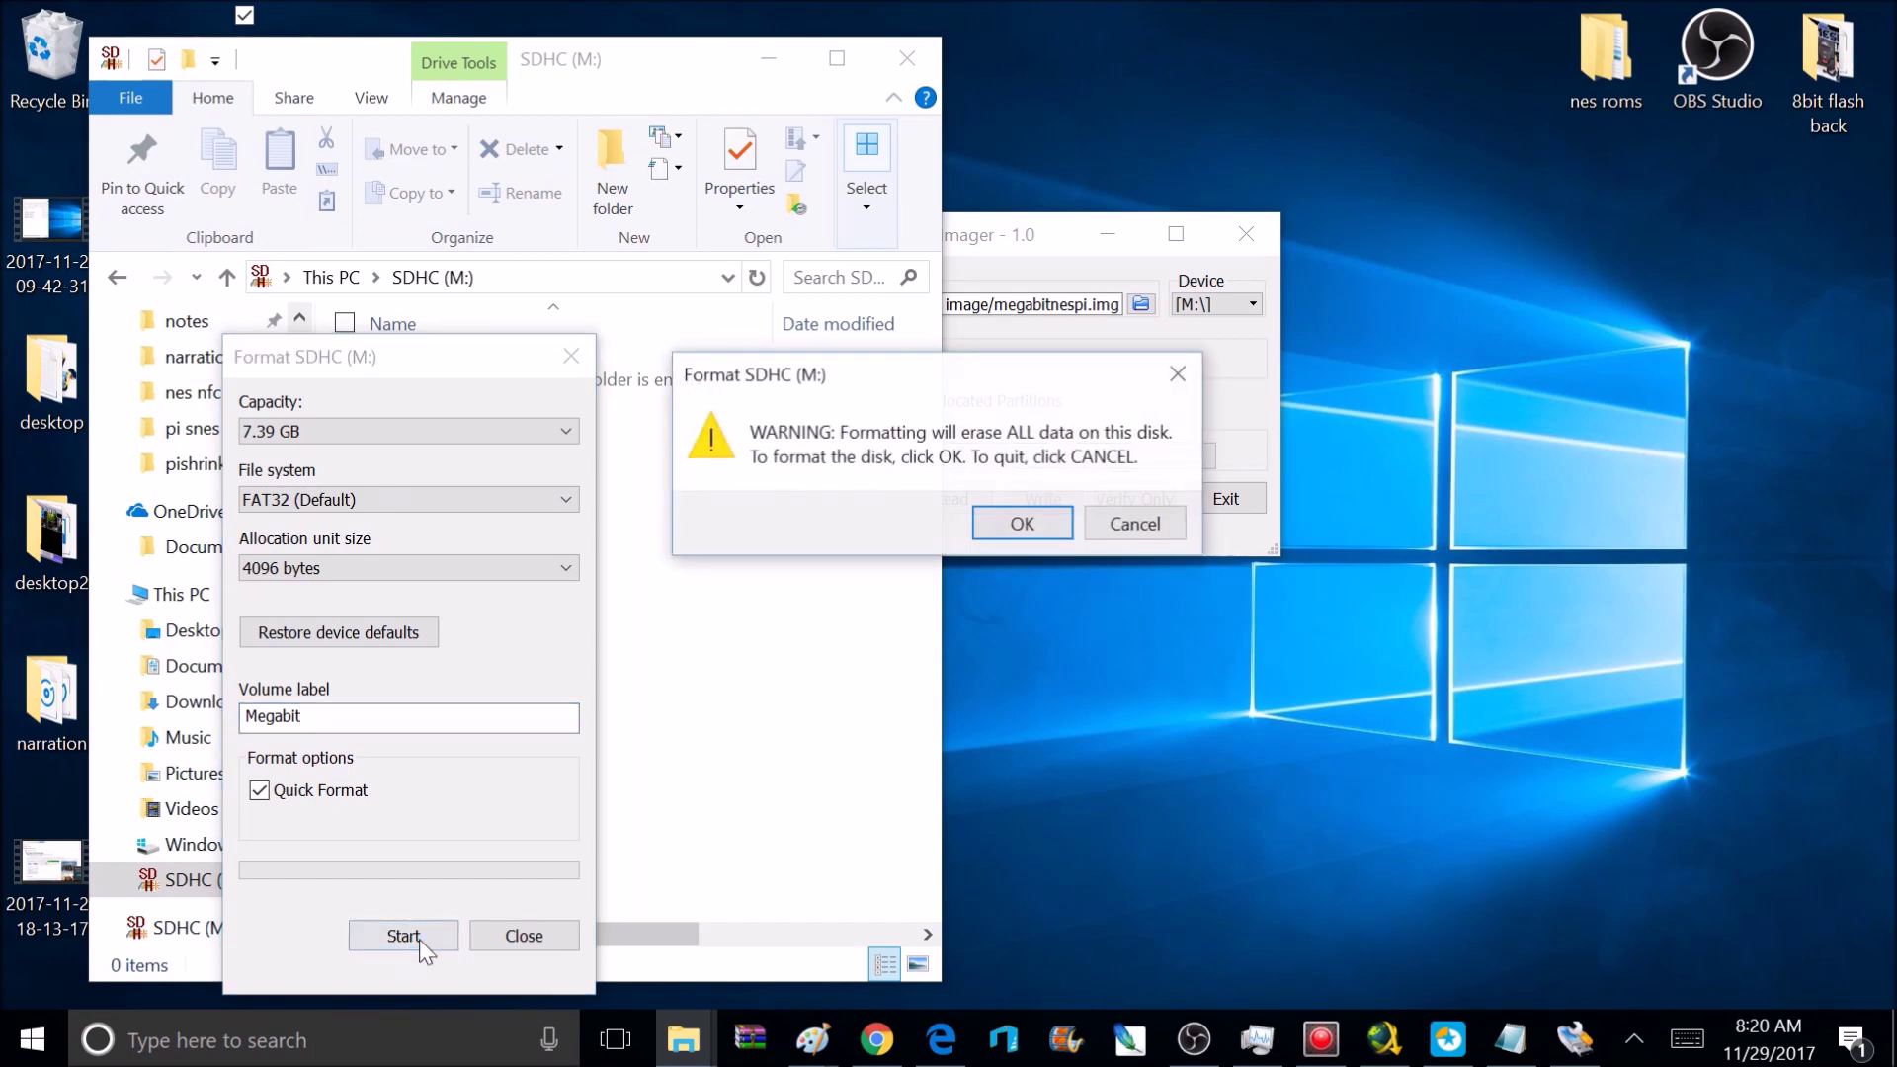
left_click(1024, 526)
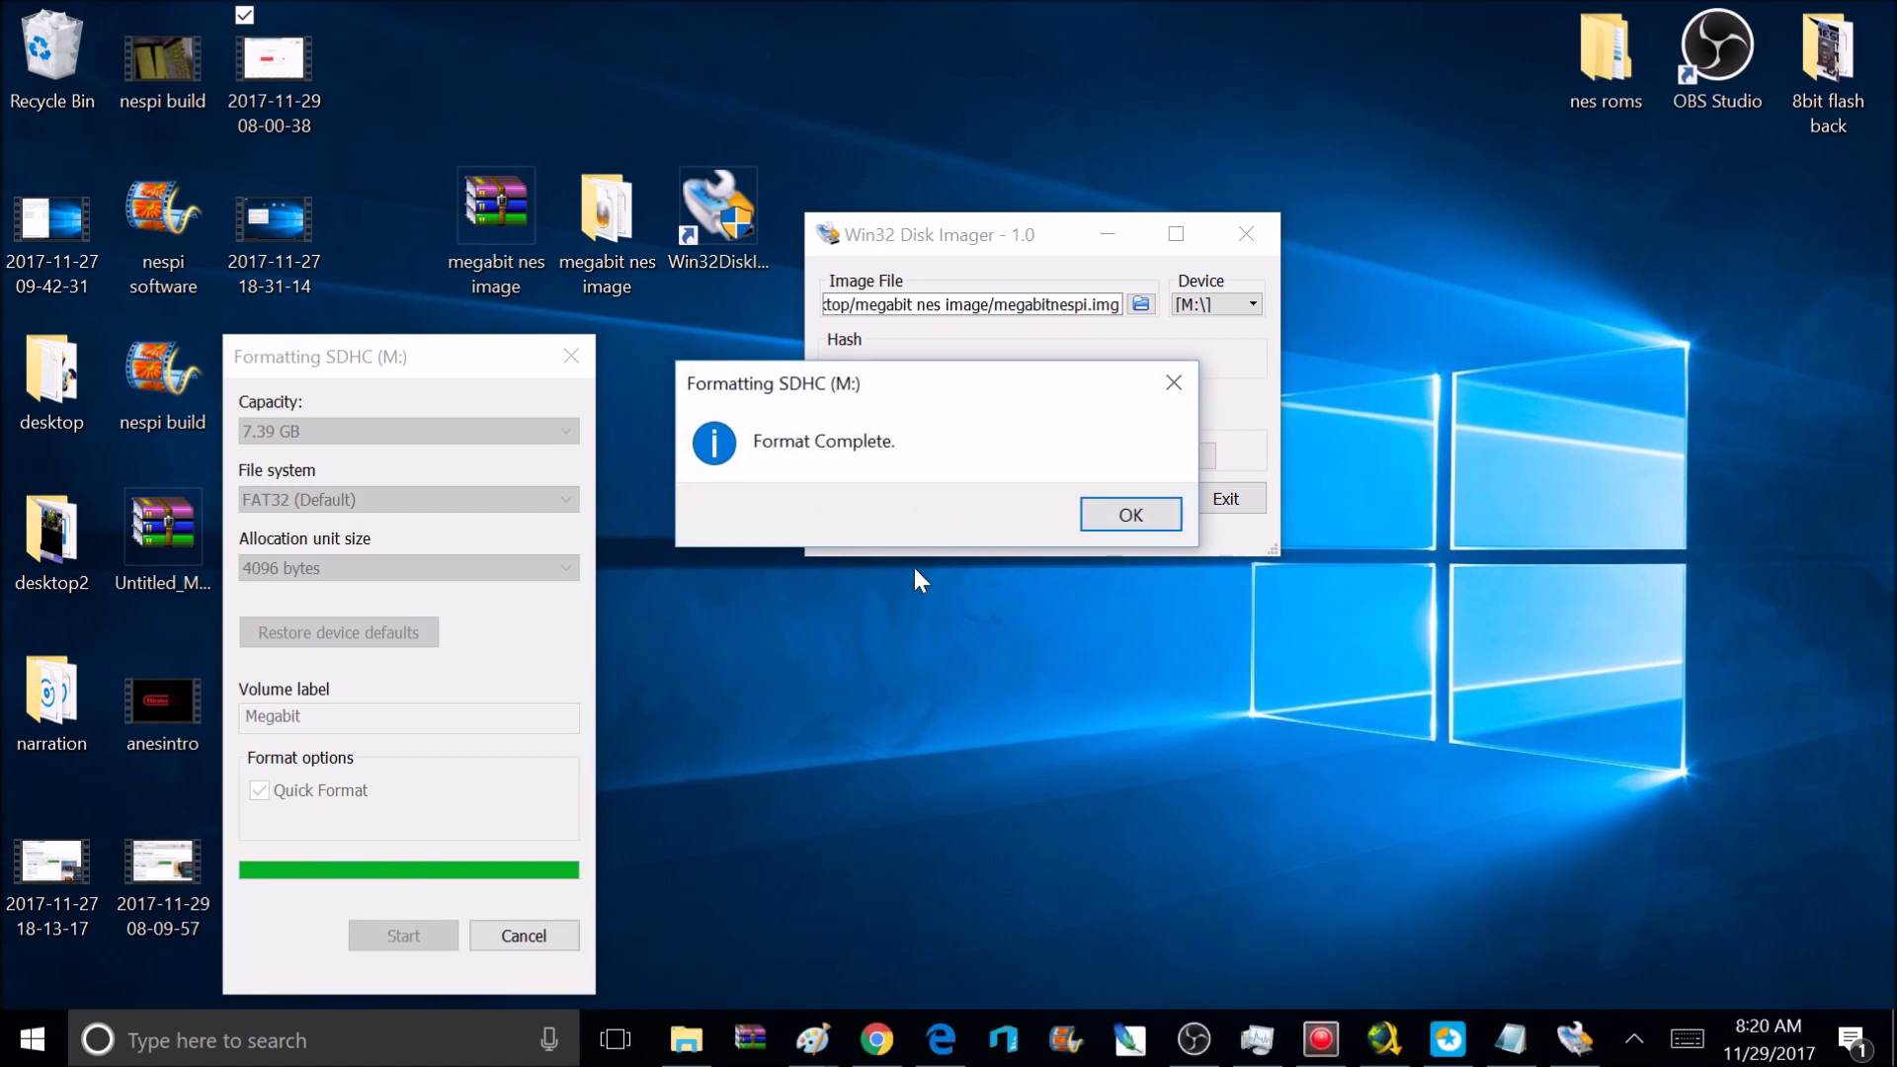
left_click_drag(848, 393, 855, 392)
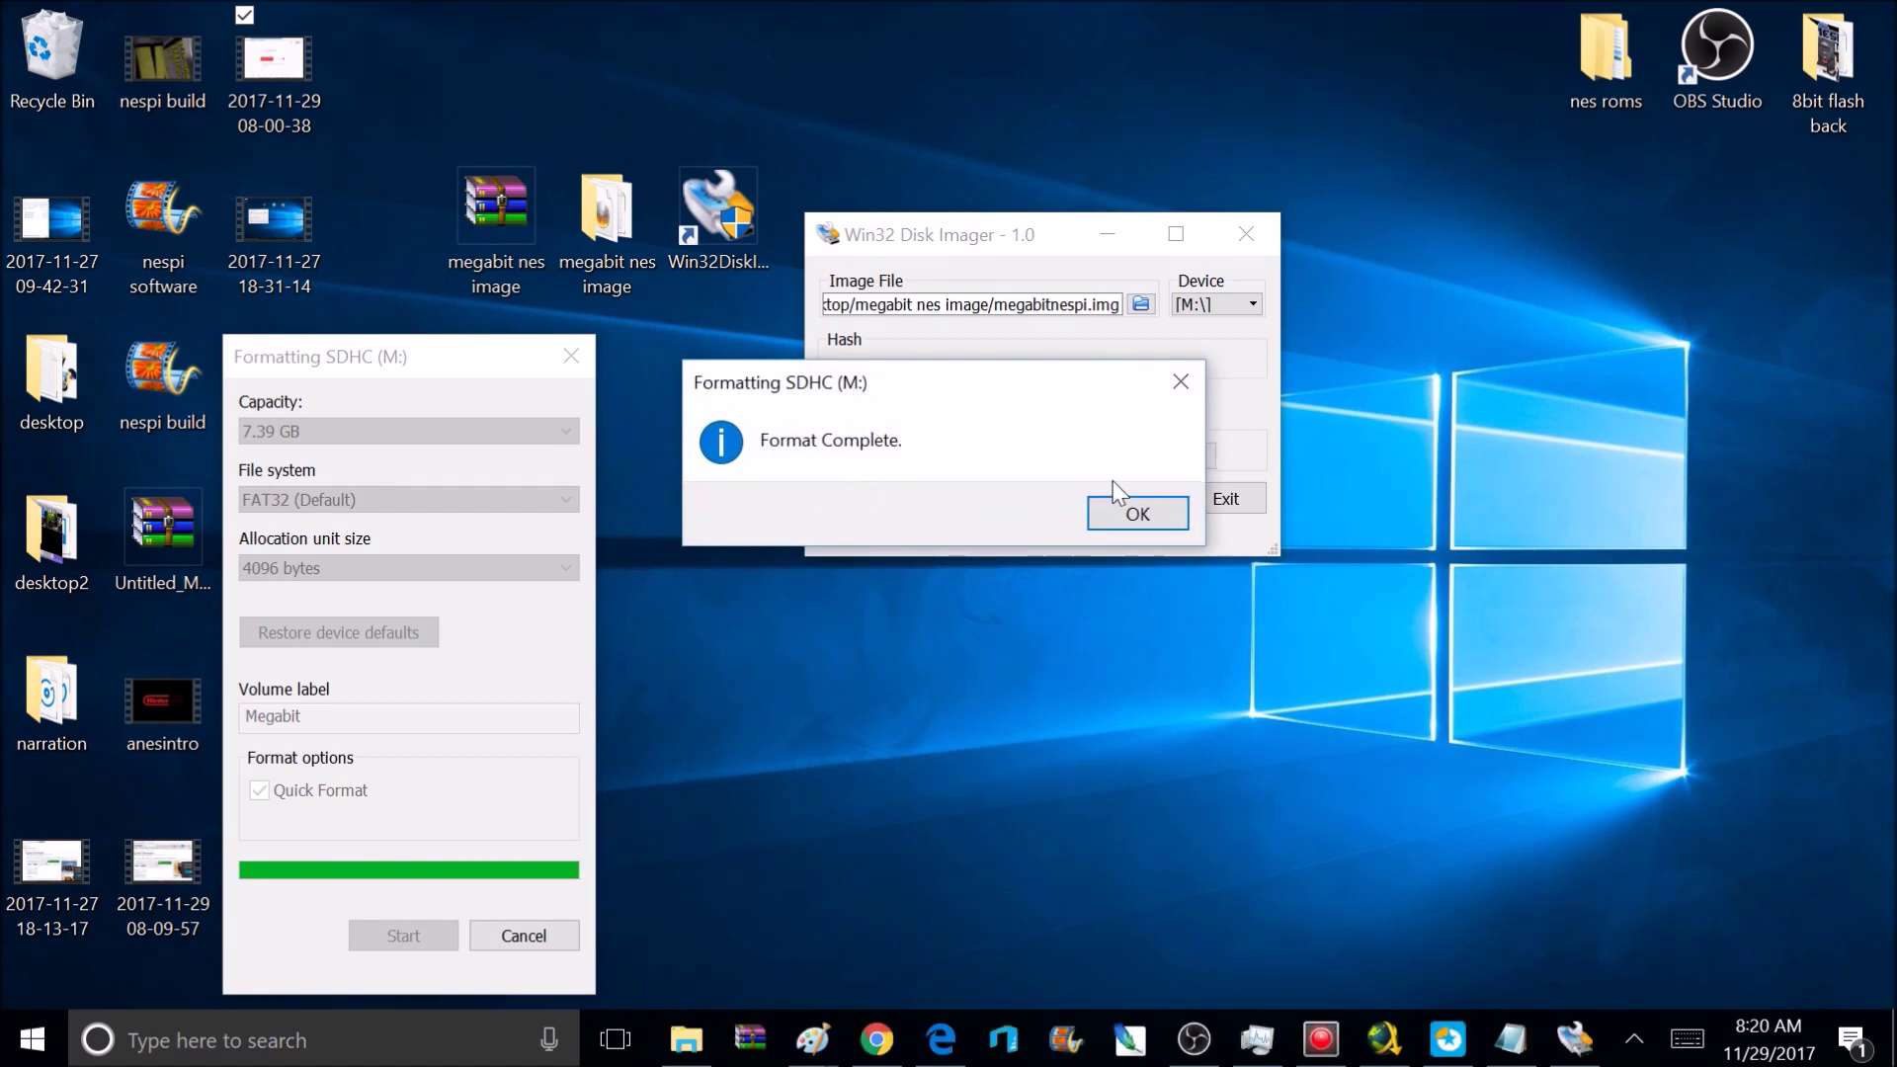
left_click(1154, 510)
left_click(538, 939)
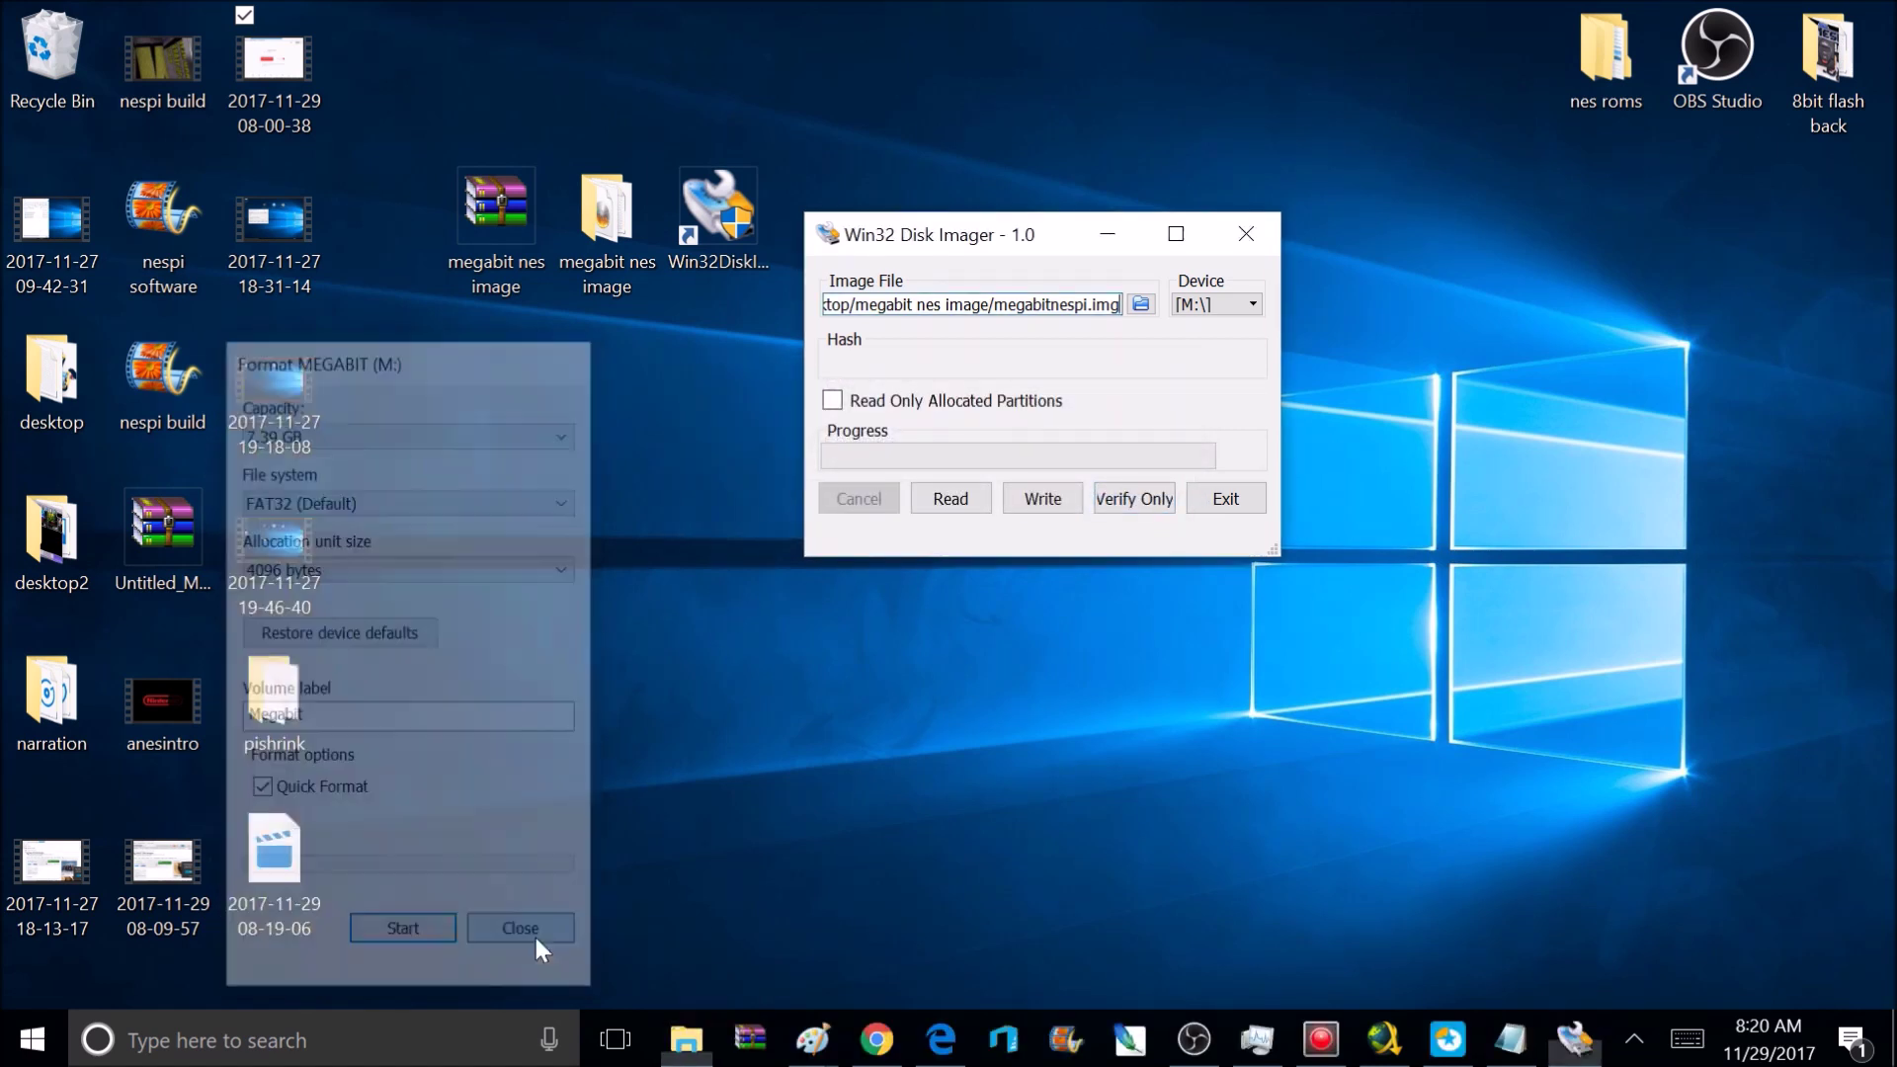
Write the megabitnespi image to device M:\, accepting the overwrite, and dismiss the completion message
left_click(1254, 305)
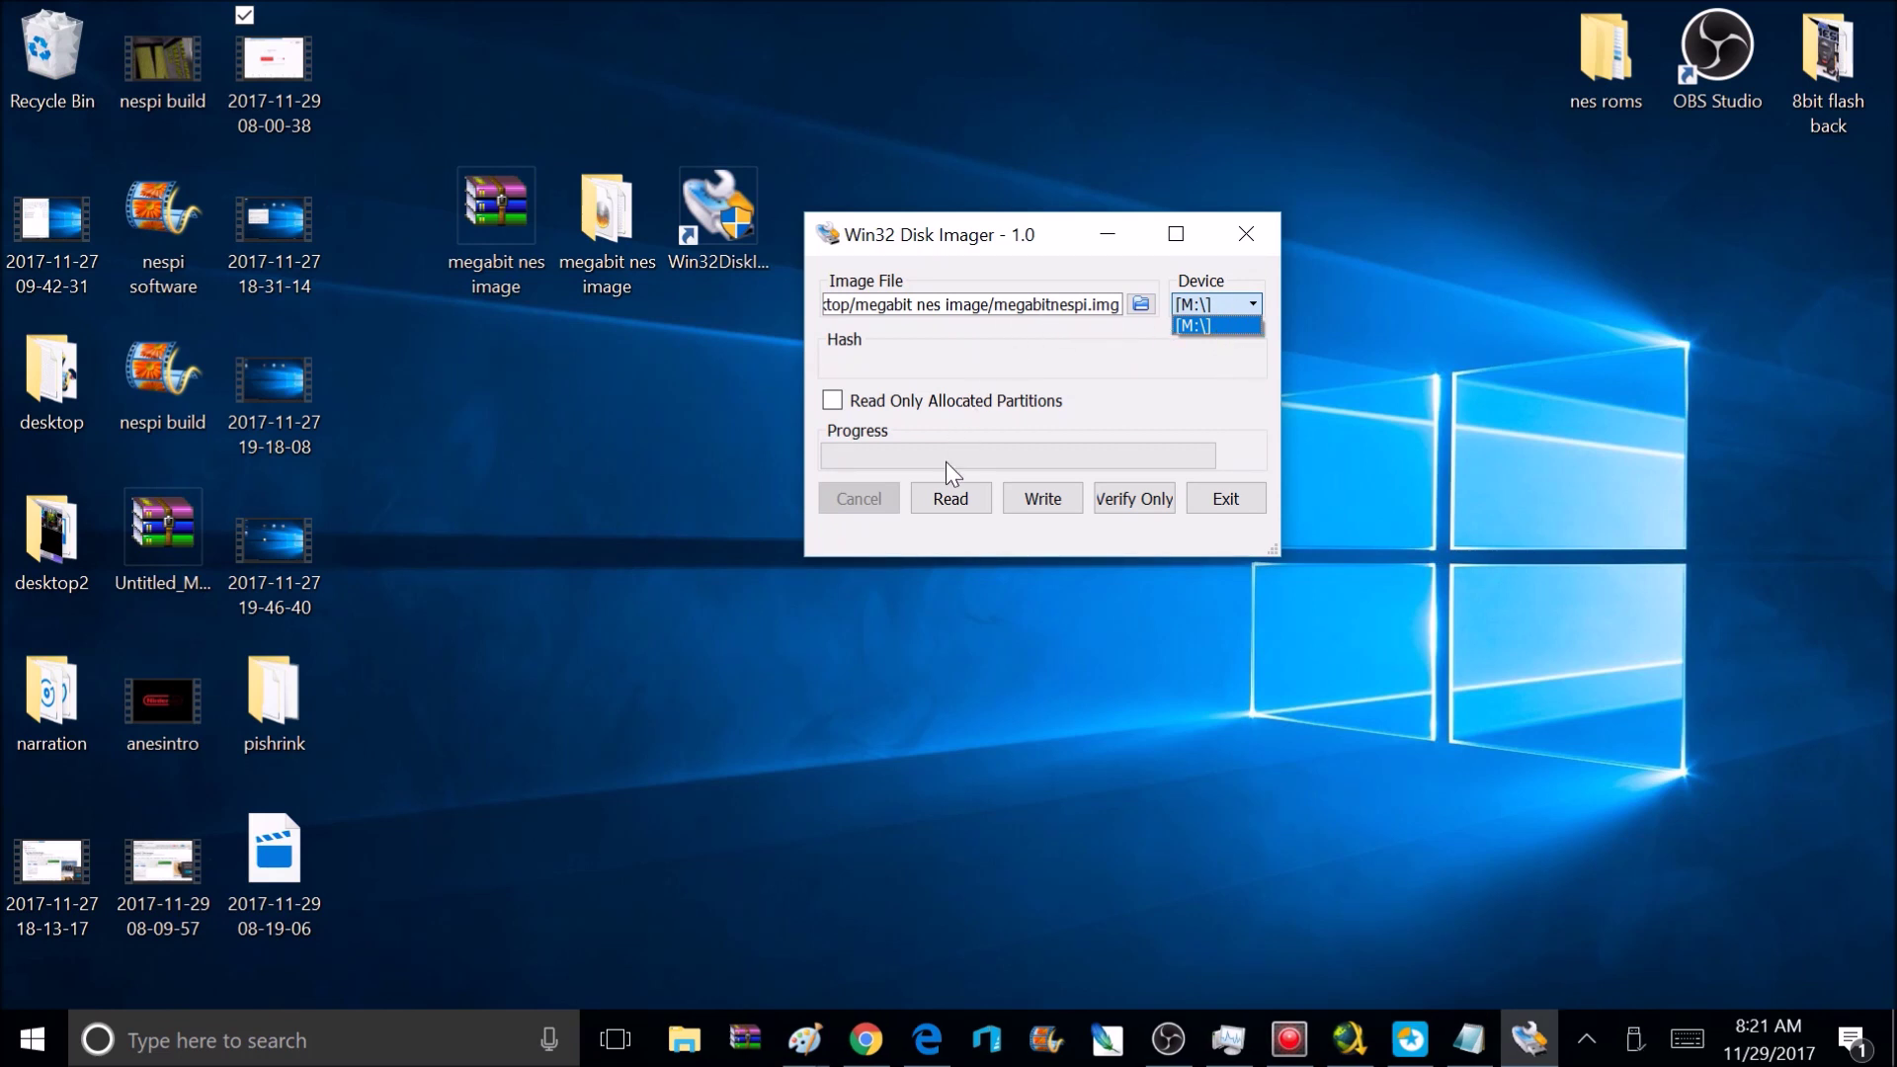
left_click(1053, 511)
left_click(1043, 499)
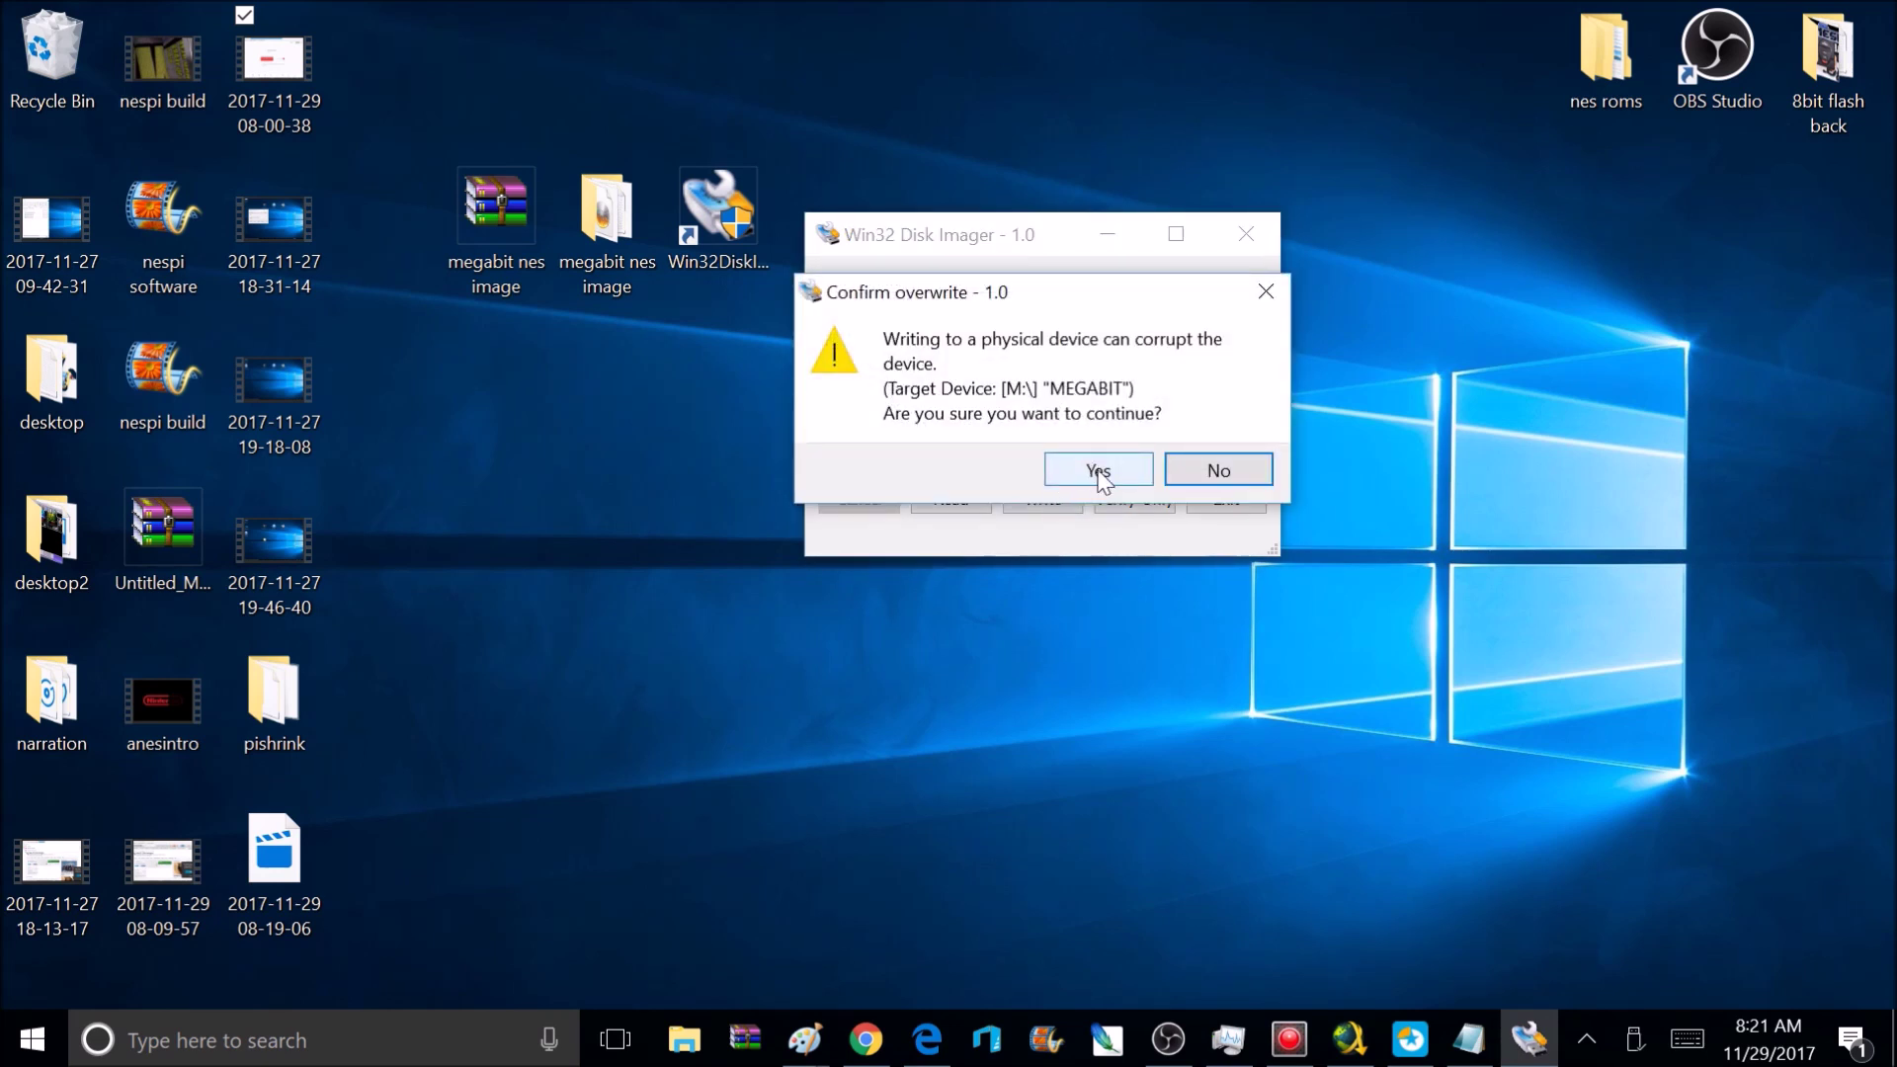
left_click(1099, 471)
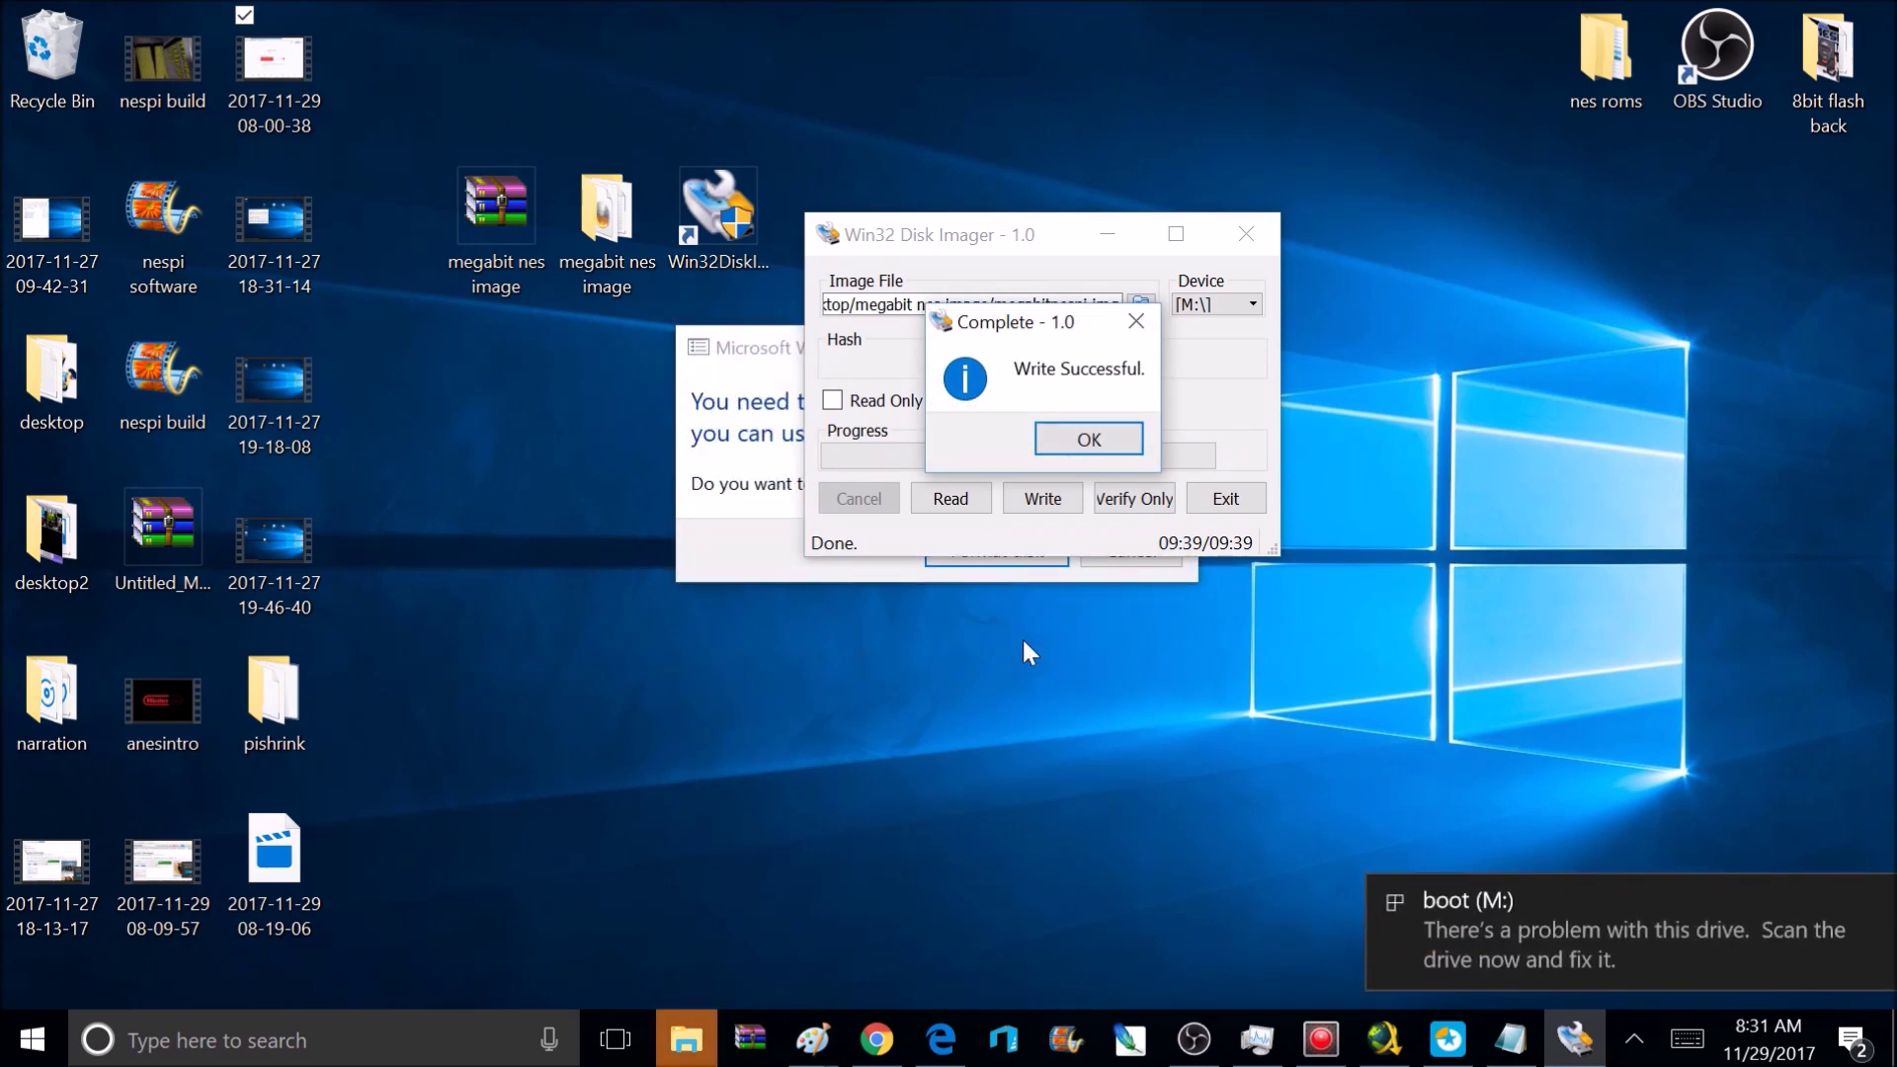
left_click(1110, 432)
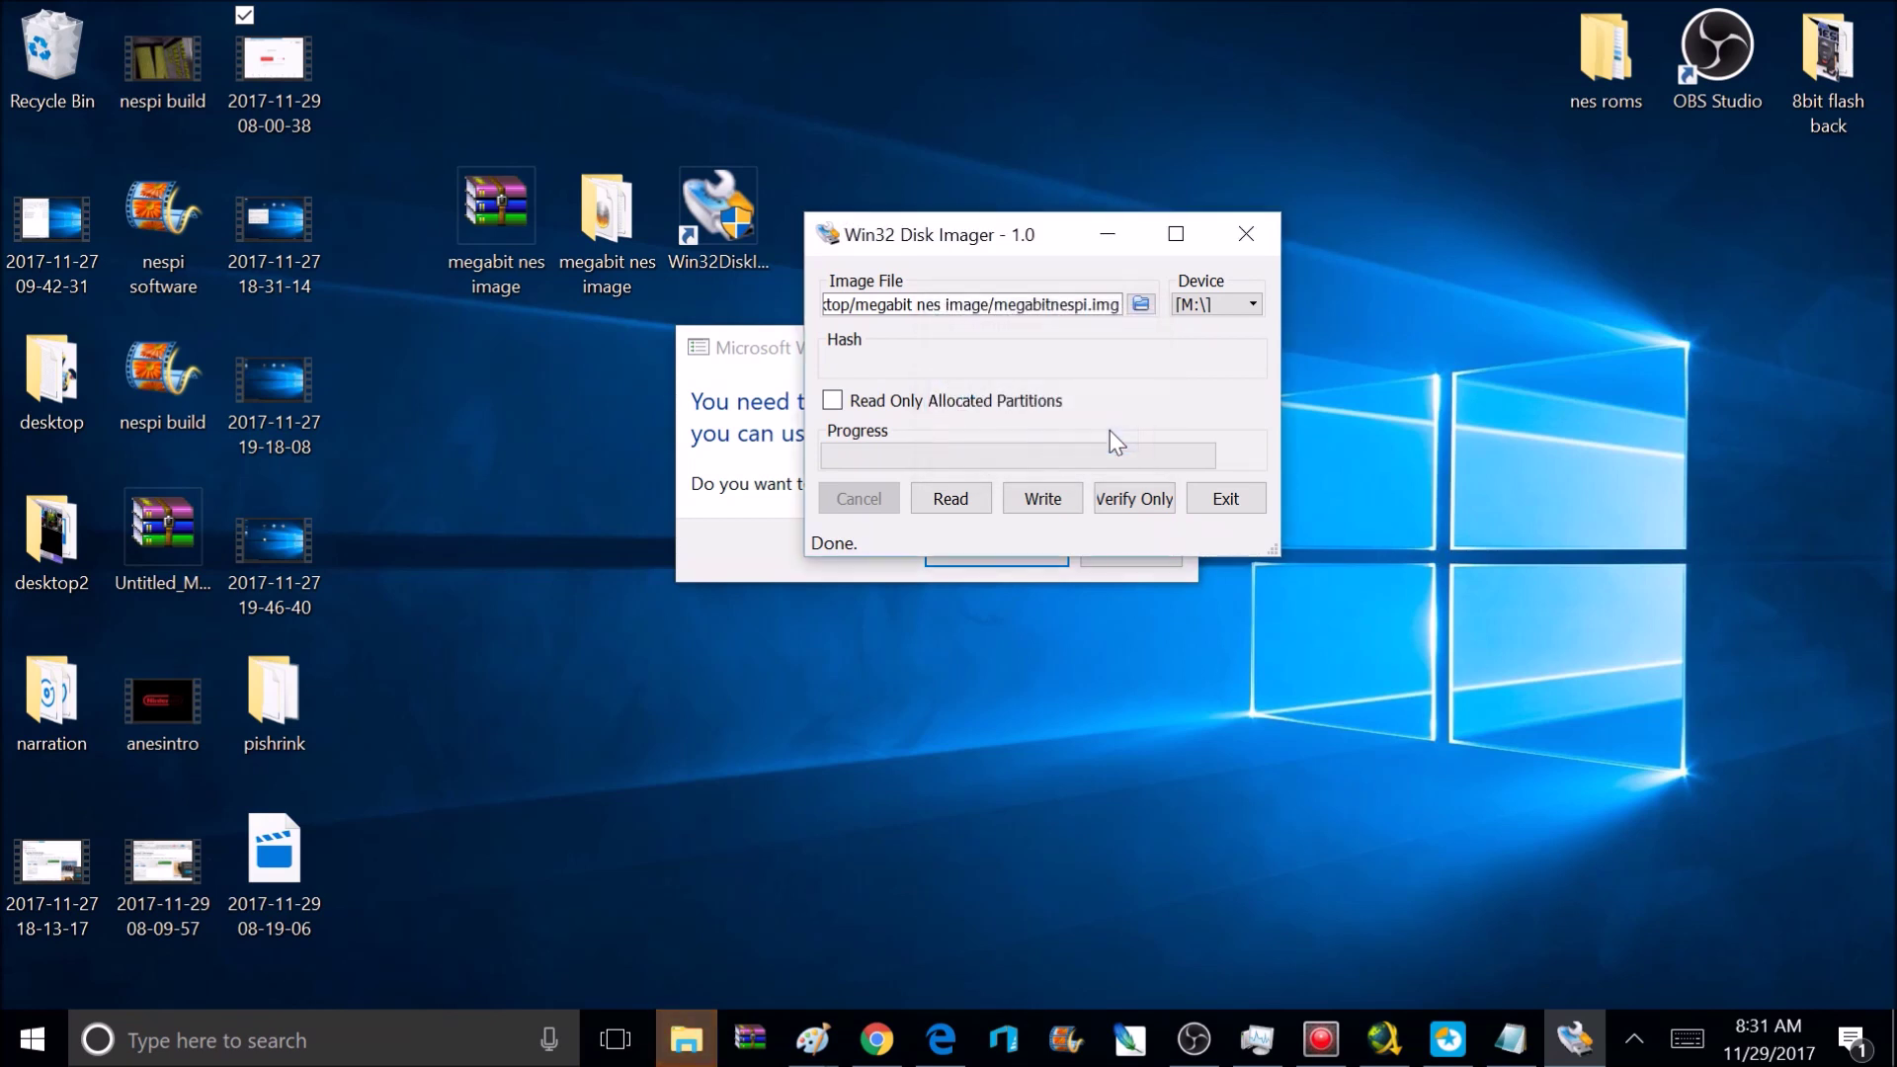
Decline the Windows request to format the disk in drive H:
left_click(768, 371)
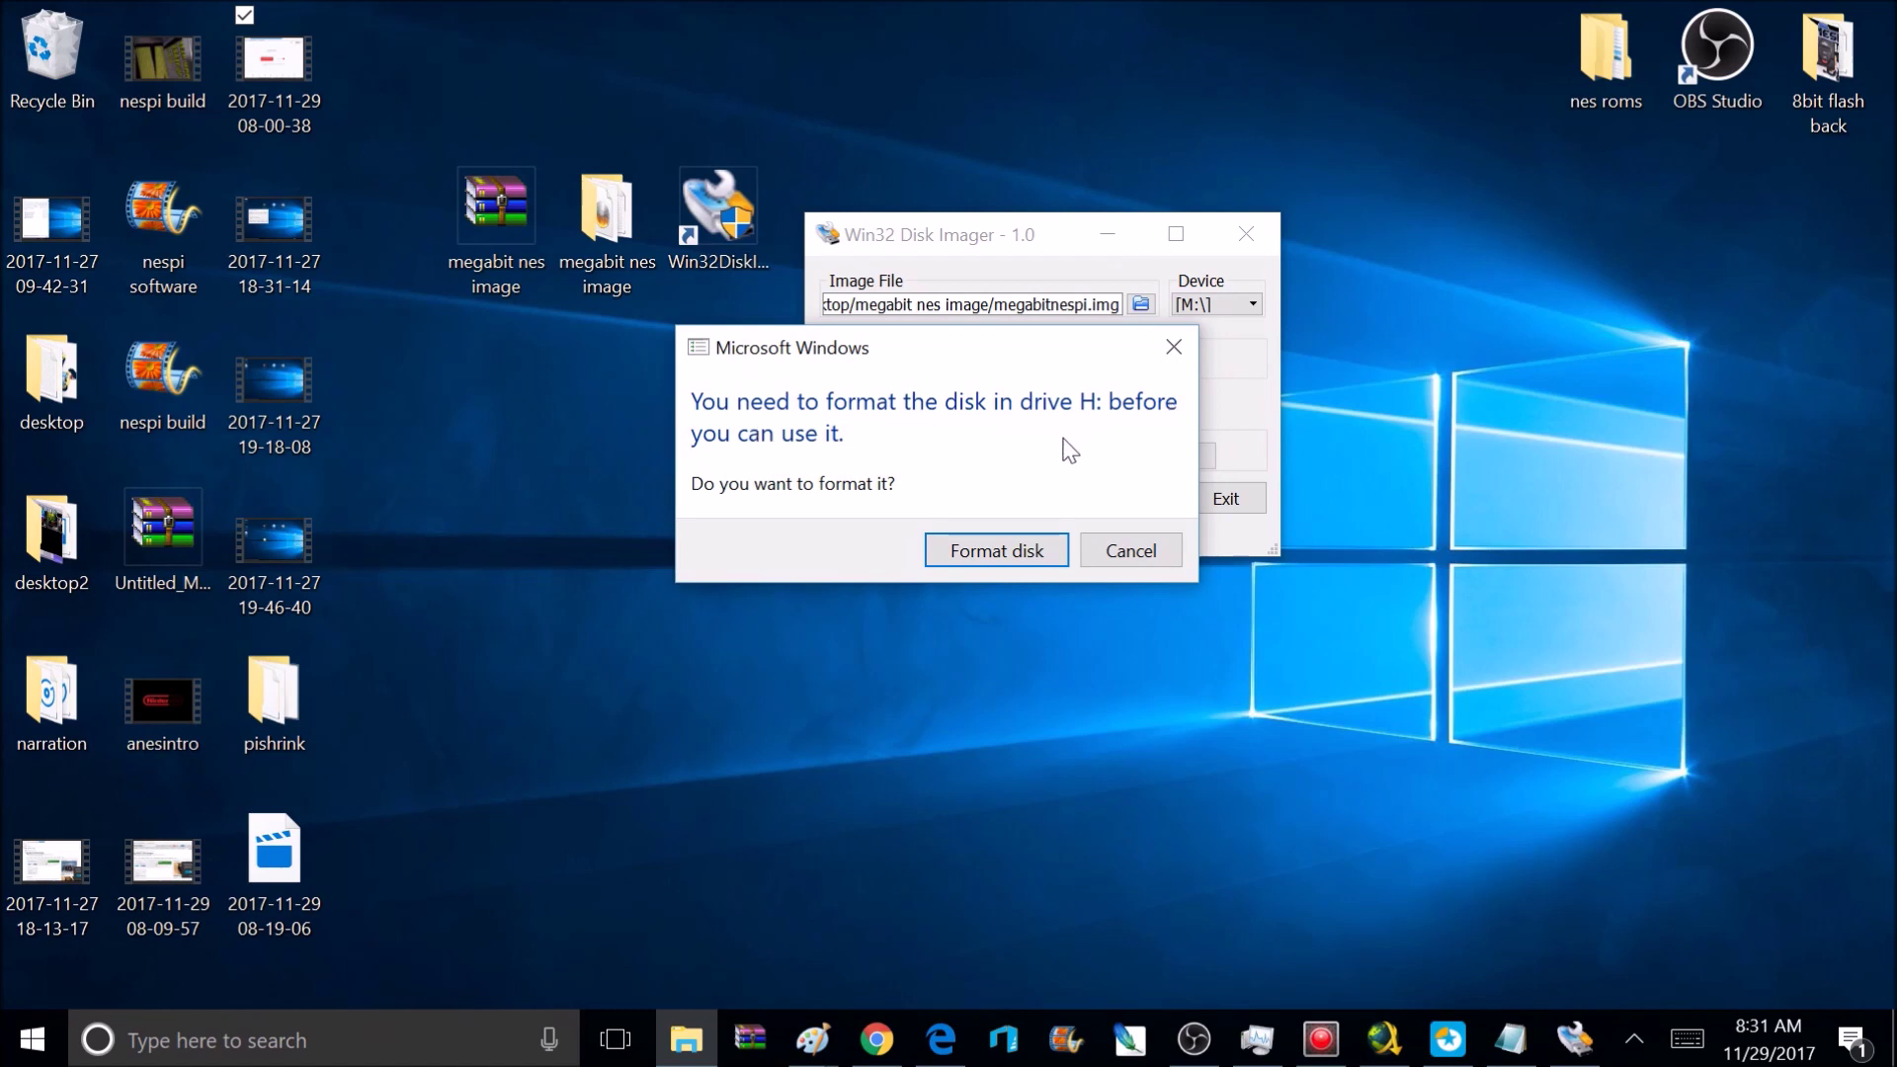
left_click(1132, 553)
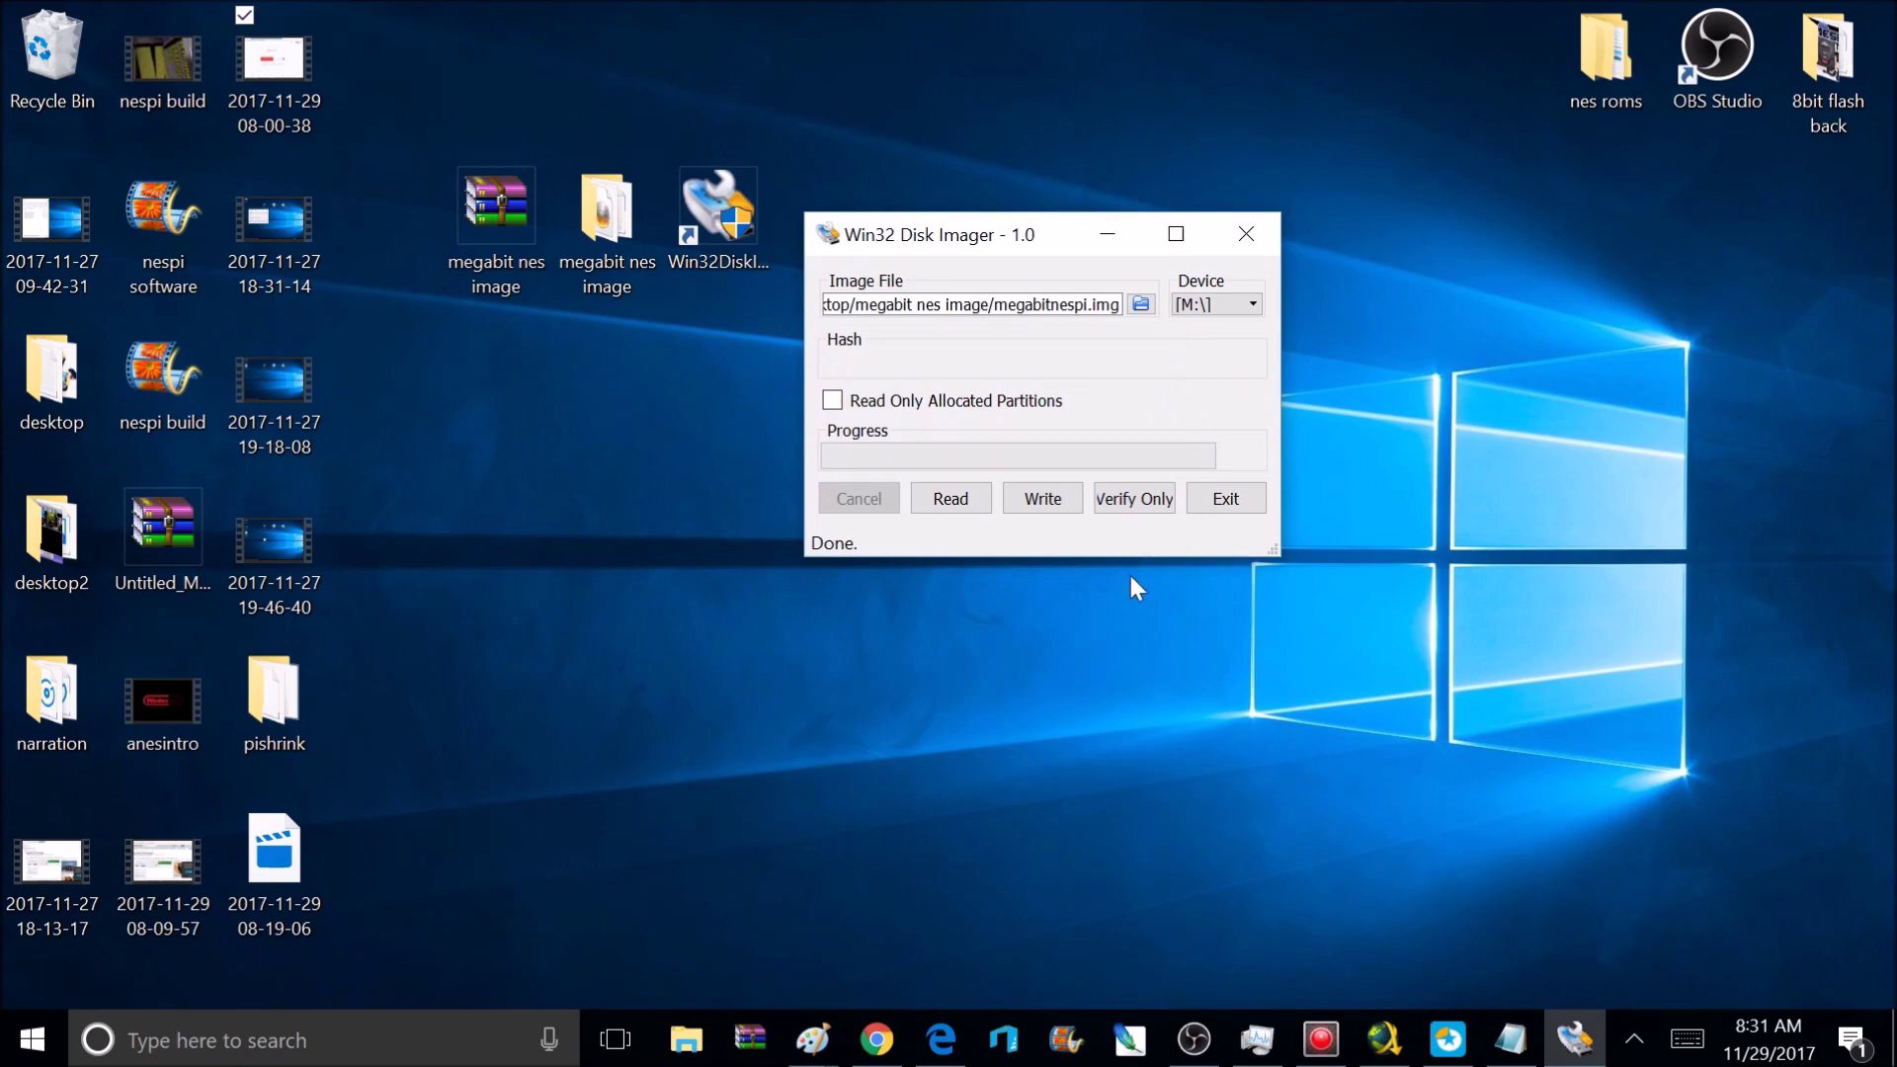